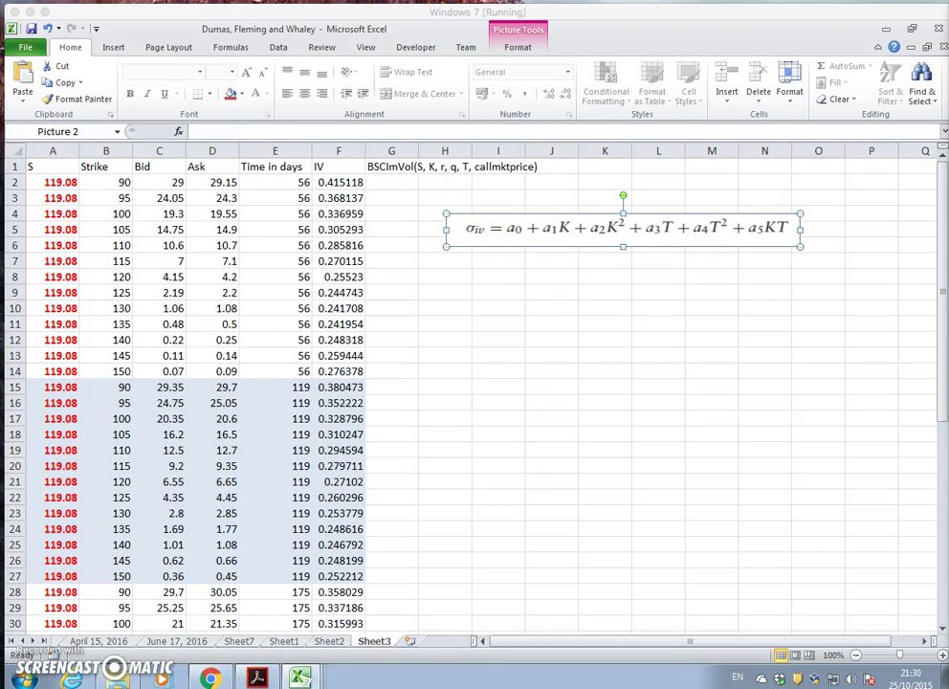
# Check the Model 3 volatility function in the Dumas, Fleming and Whaley PDF, and shift the equation picture slightly on Sheet3
pyautogui.click(272, 676)
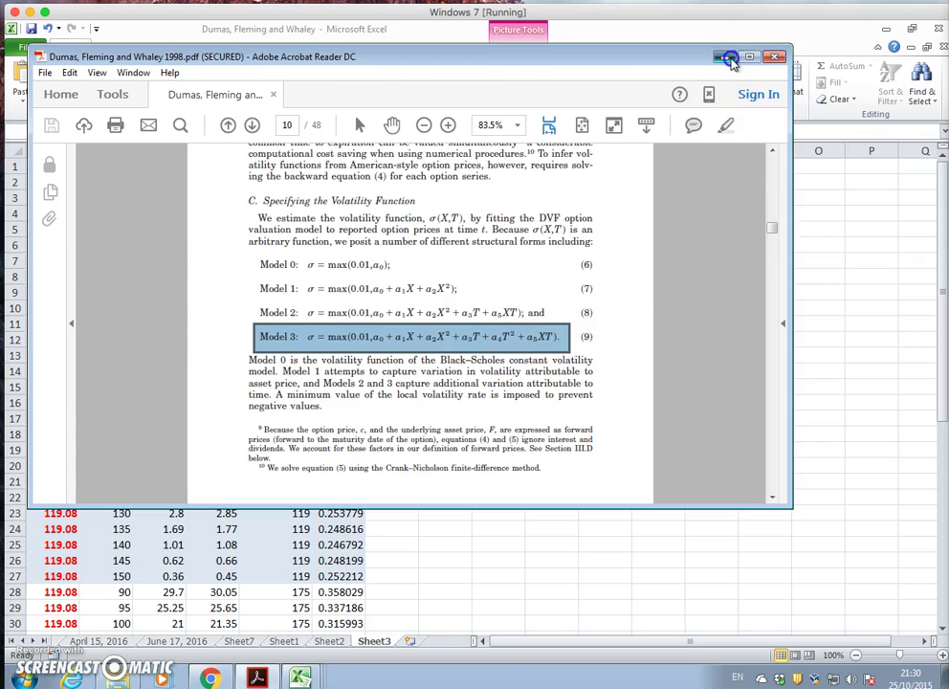
pyautogui.click(725, 56)
pyautogui.moveTo(555, 233); pyautogui.dragTo(577, 223)
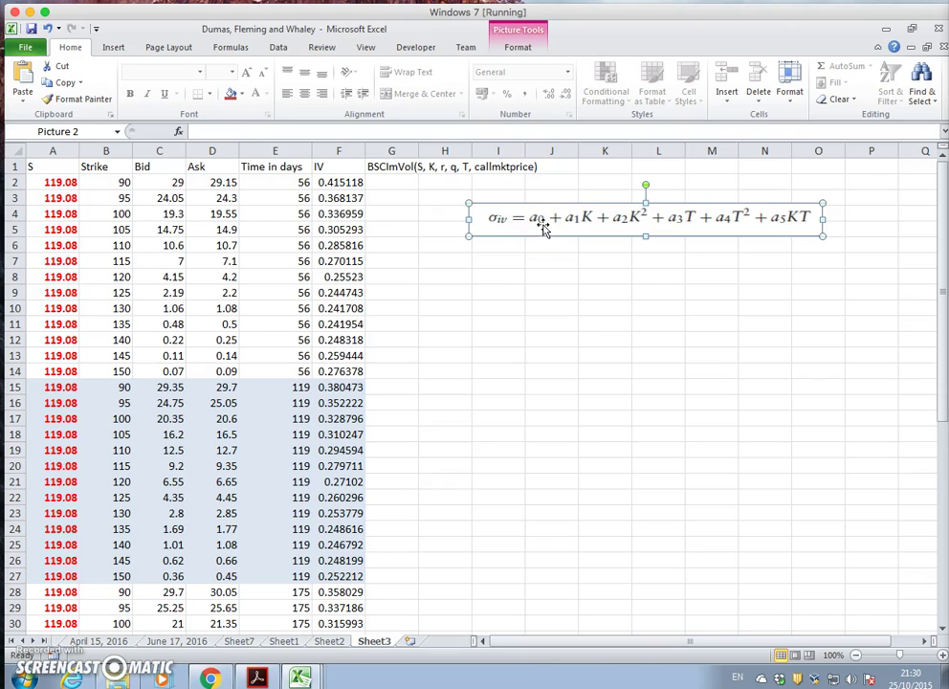
pyautogui.click(572, 234)
# Rename the Strike header in B1 to K and the Time in days header in E1 to T
pyautogui.click(95, 165)
pyautogui.write('K')
pyautogui.press('Return')
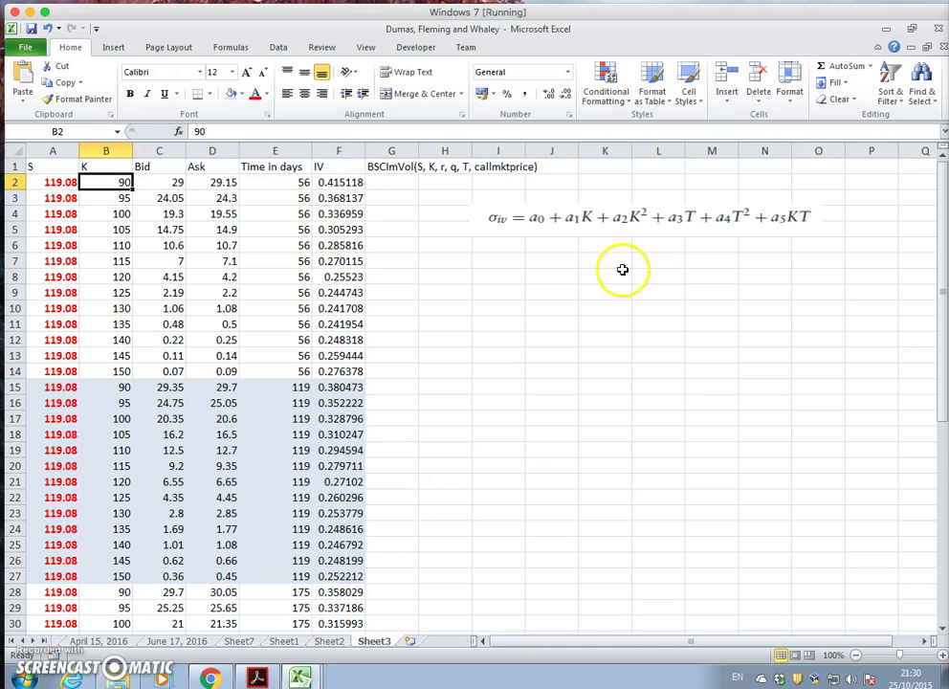
pyautogui.click(278, 165)
pyautogui.write('T')
pyautogui.press('Return')
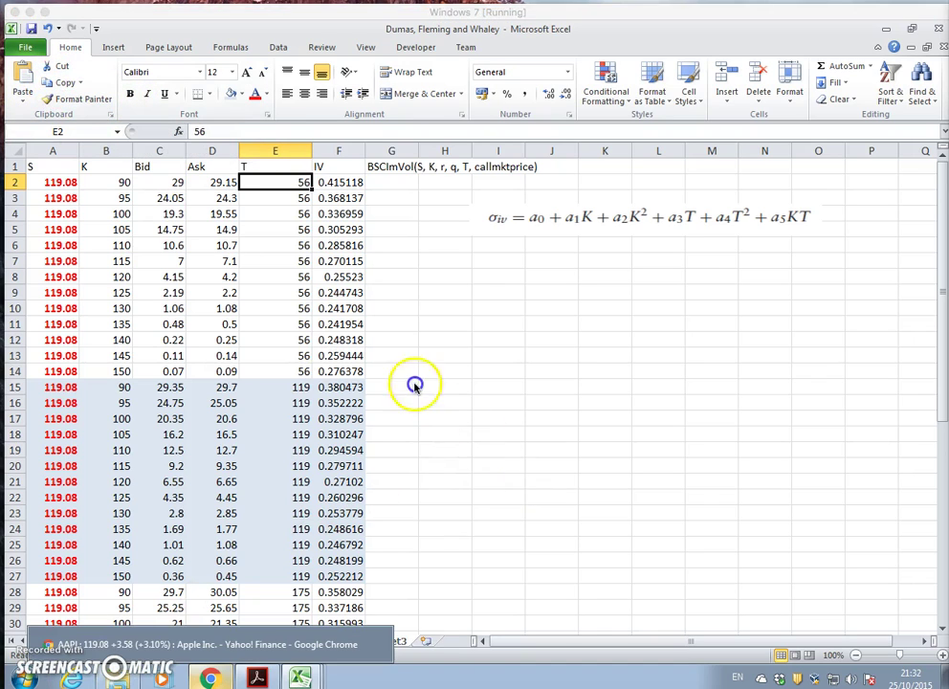
# Copy all of Sheet3 and paste it as values only into a new worksheet starting at A1
pyautogui.click(412, 387)
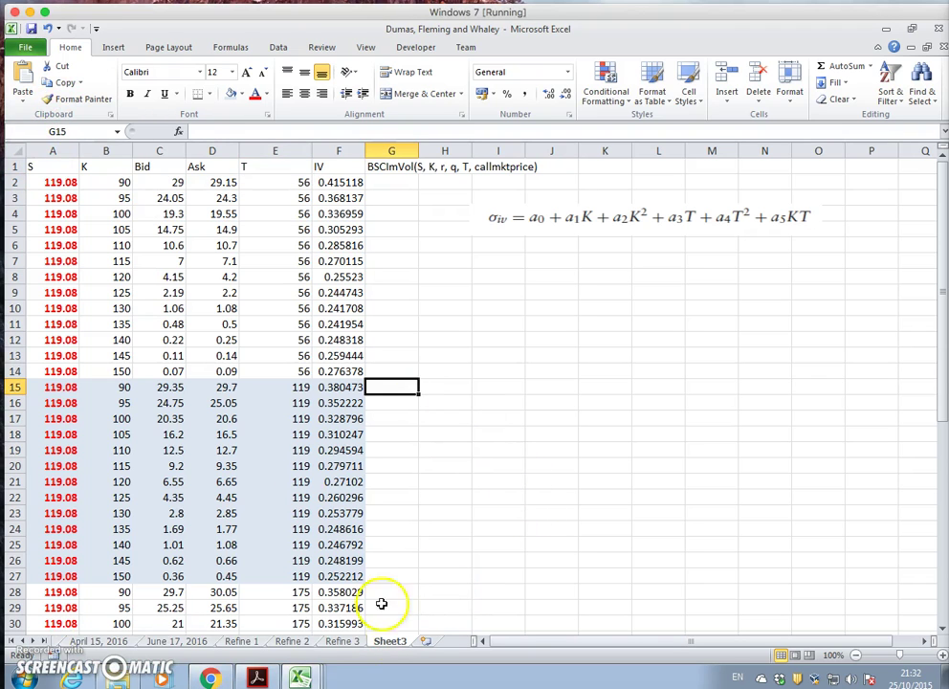
pyautogui.click(18, 150)
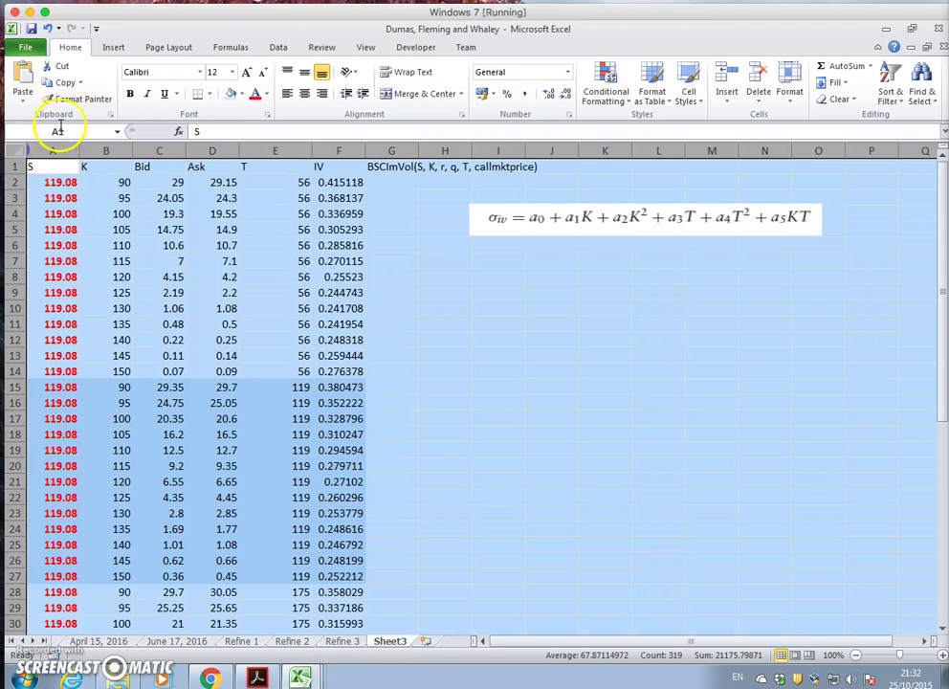
pyautogui.click(62, 82)
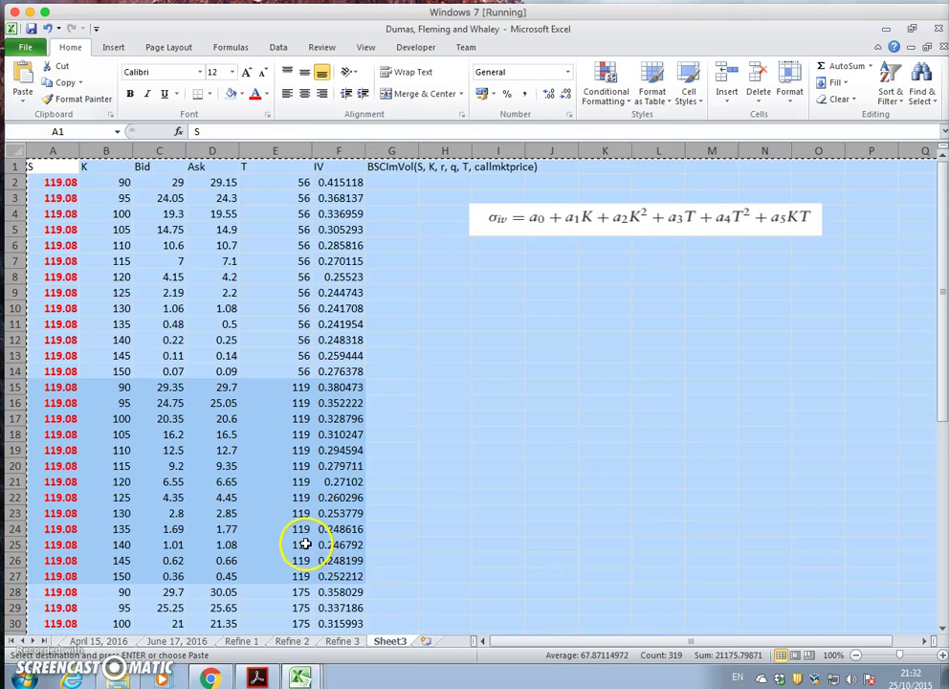
pyautogui.click(426, 640)
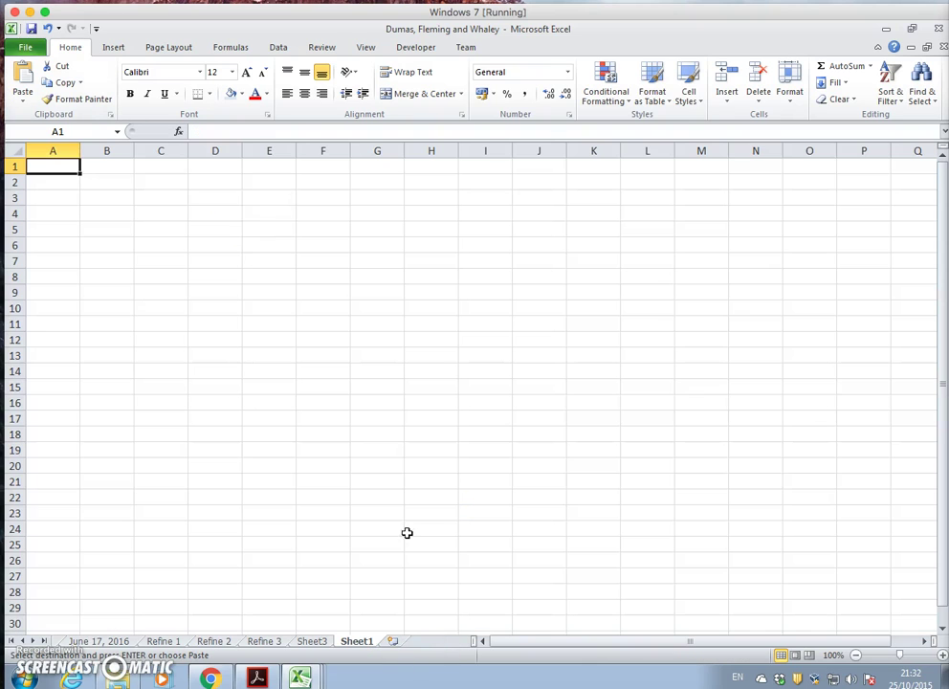
pyautogui.click(24, 97)
pyautogui.click(62, 250)
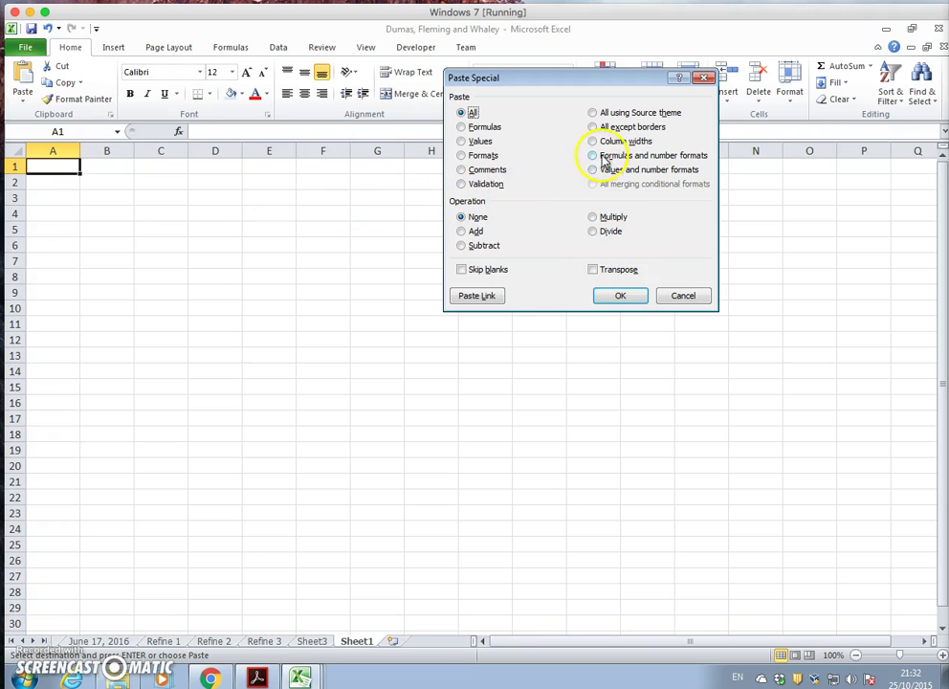
pyautogui.click(476, 143)
pyautogui.click(612, 296)
pyautogui.click(445, 242)
# Clear the BSCImVol function note from cell G1 on Sheet1
pyautogui.click(381, 168)
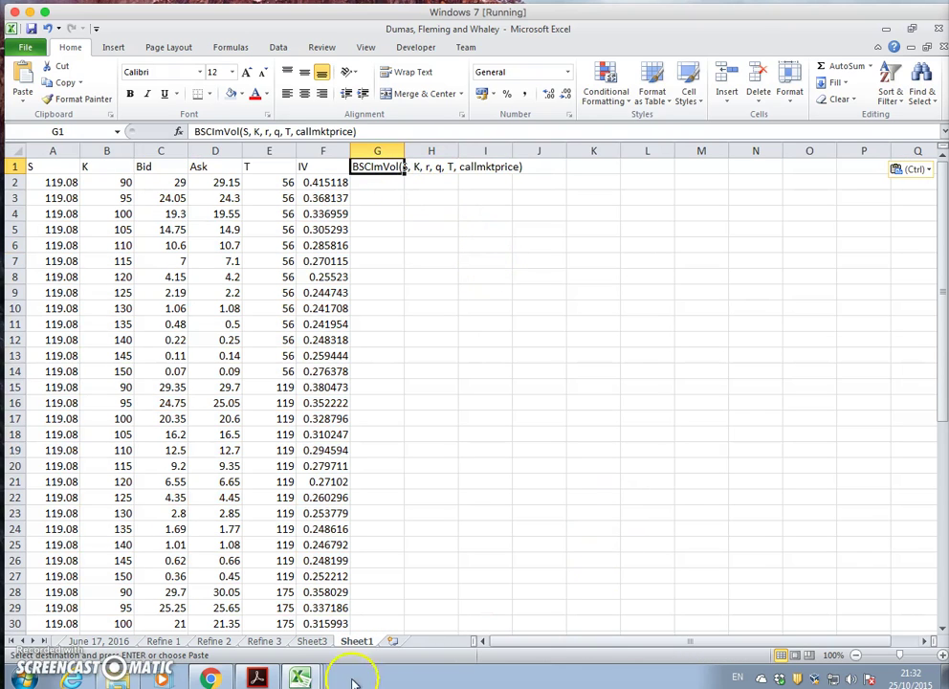
pyautogui.click(320, 644)
pyautogui.click(568, 224)
pyautogui.click(354, 642)
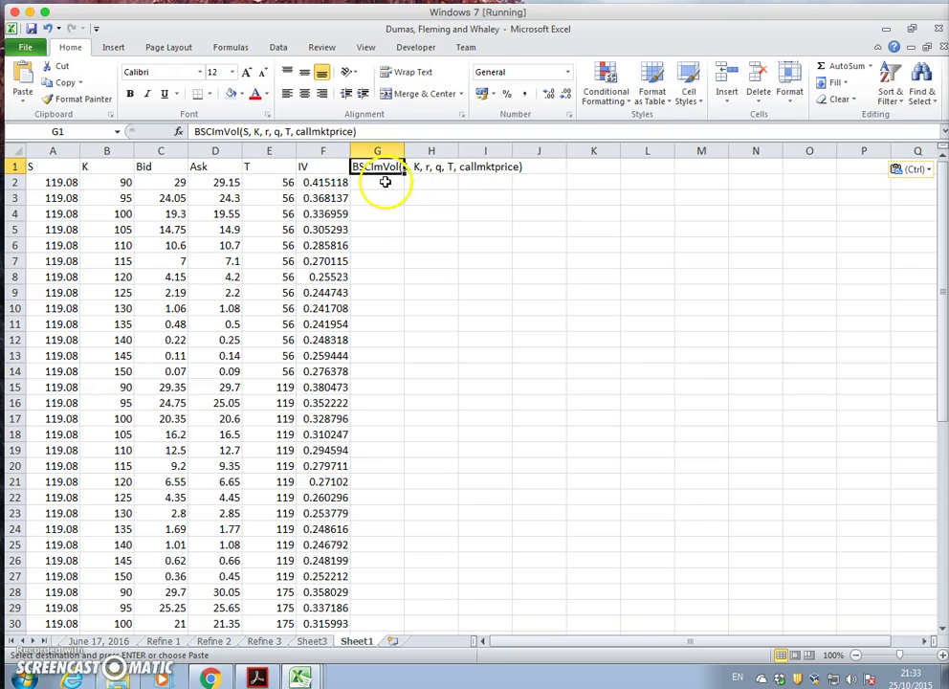
pyautogui.press('Delete')
pyautogui.click(411, 230)
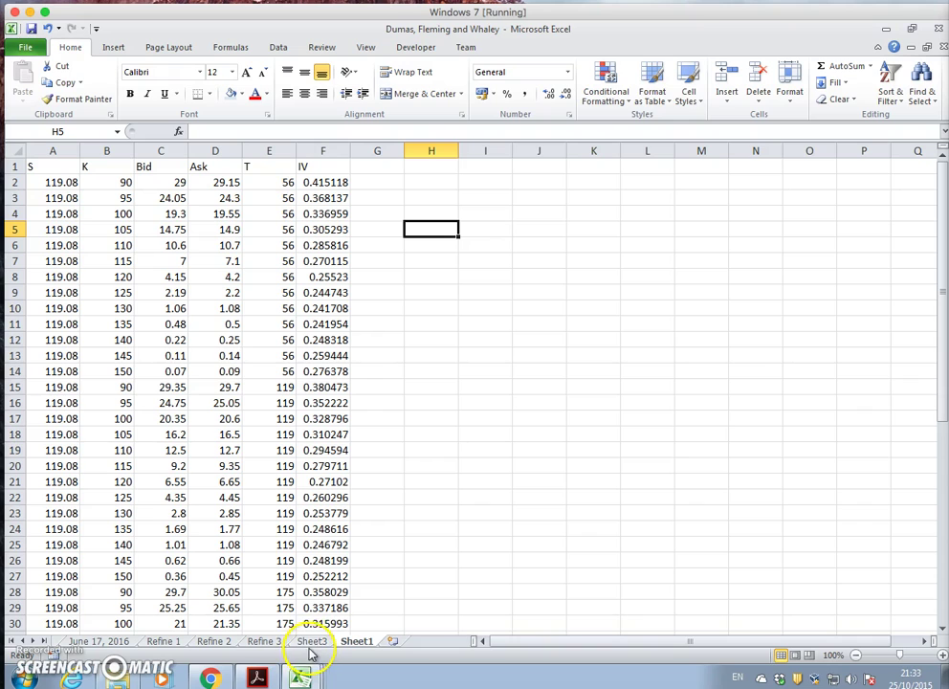
# Insert two blank rows above the header row of the data on Sheet1
pyautogui.click(16, 167)
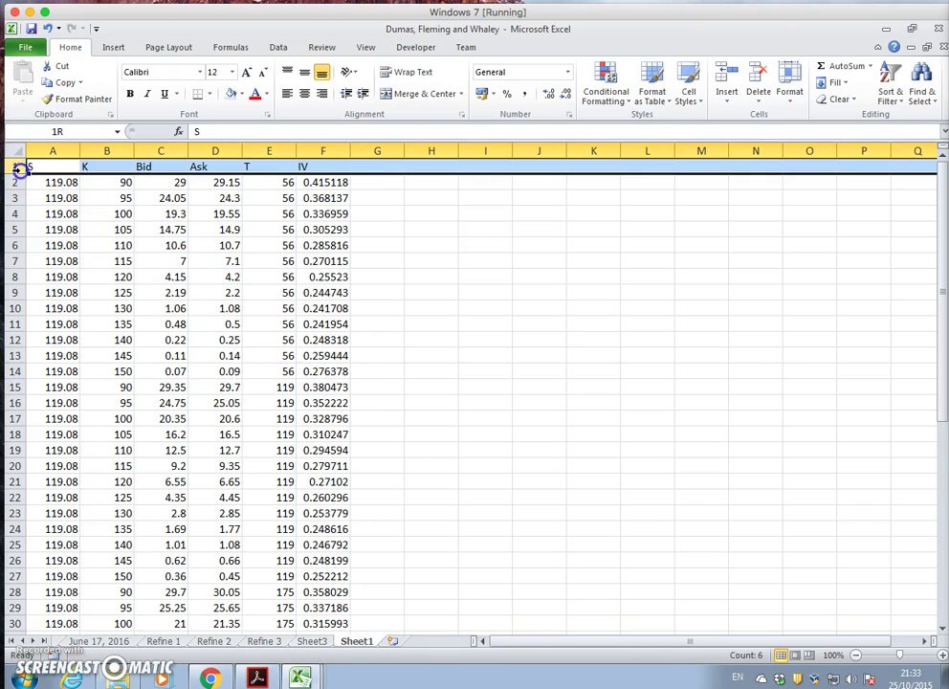
pyautogui.moveTo(16, 168); pyautogui.dragTo(17, 182)
pyautogui.rightClick(17, 182)
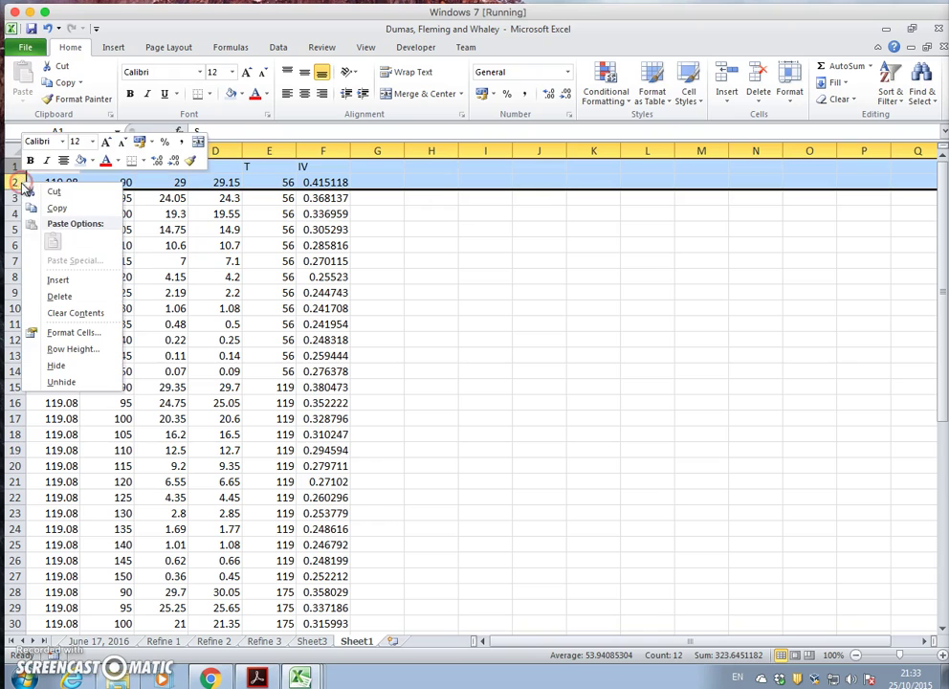
pyautogui.click(58, 279)
pyautogui.click(524, 323)
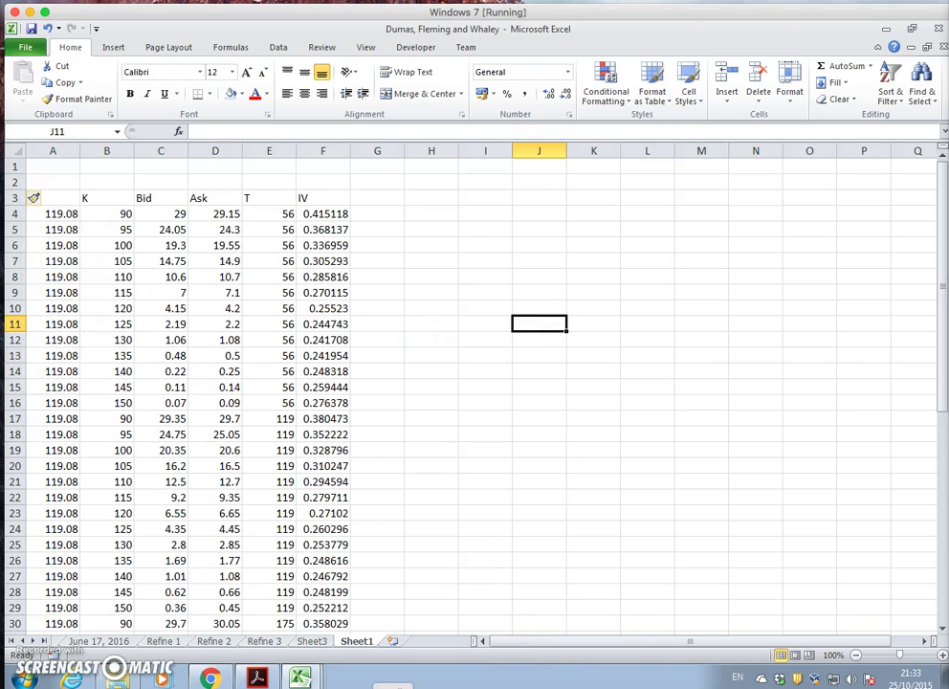
# Copy the implied volatility equation picture from Sheet3 and paste it at G1 on Sheet1
pyautogui.click(319, 641)
pyautogui.rightClick(622, 220)
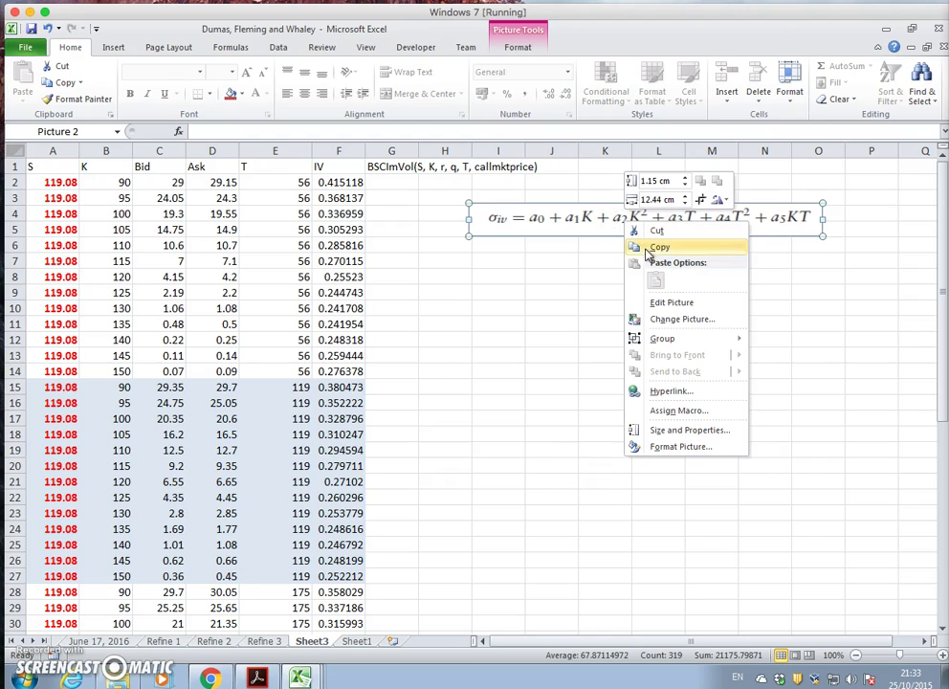
pyautogui.click(658, 247)
pyautogui.click(361, 641)
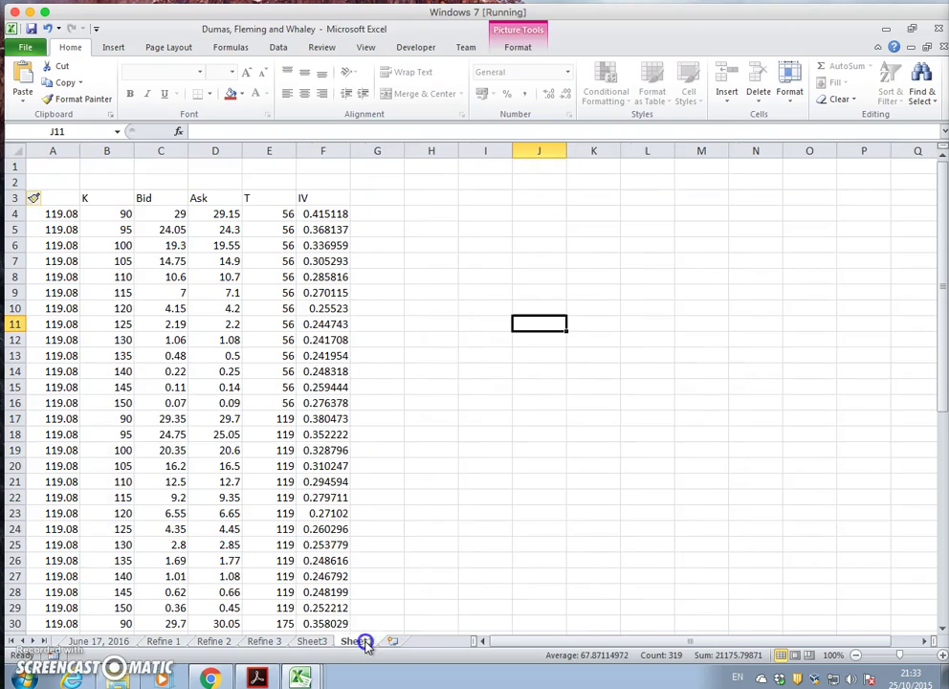
pyautogui.click(377, 167)
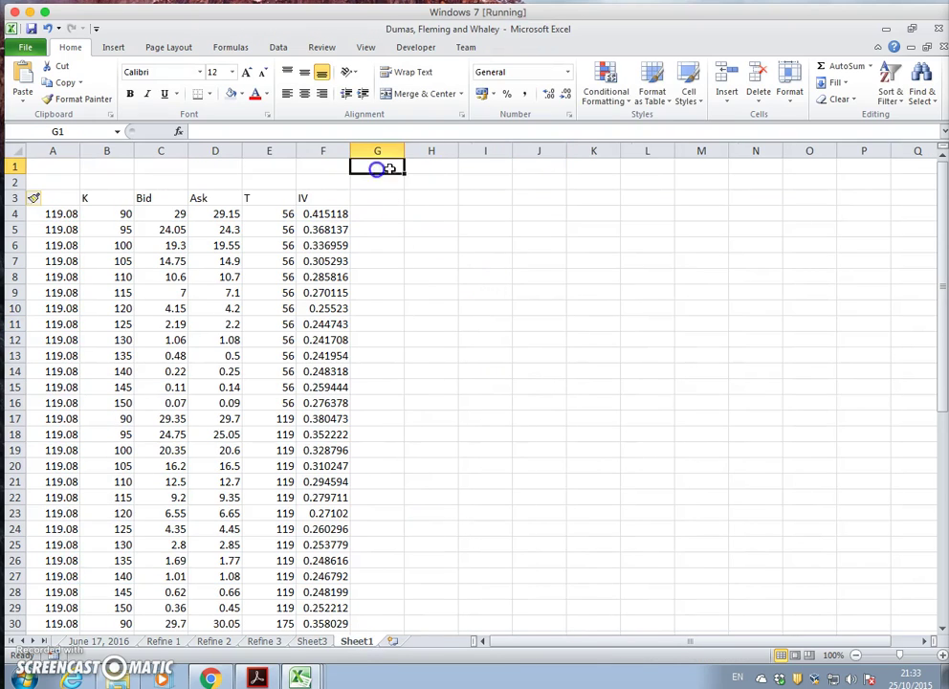
pyautogui.click(21, 84)
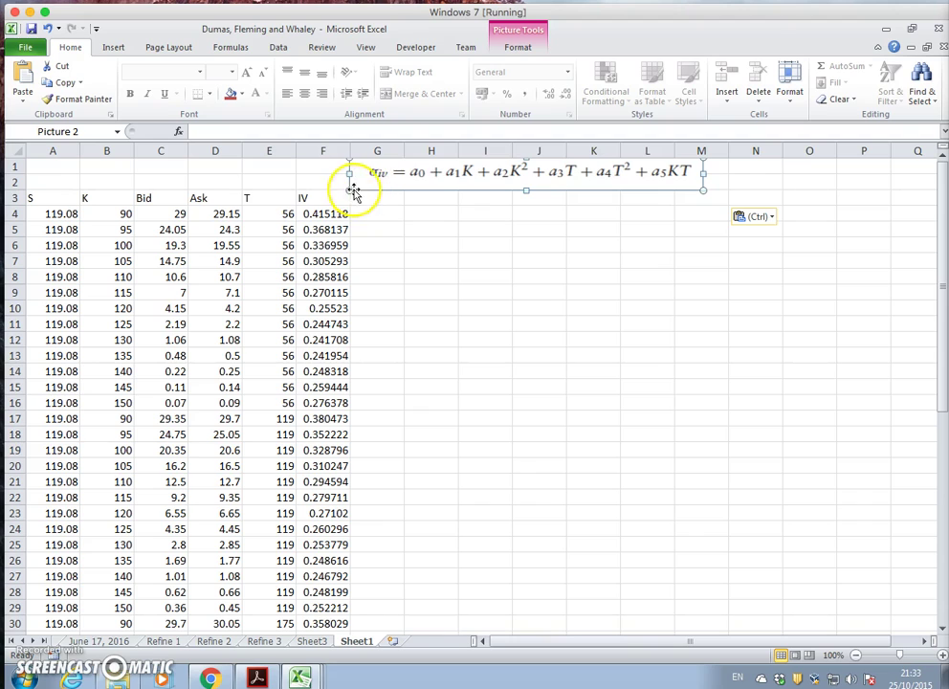
# Shrink the equation picture and position it above the table, spanning columns F to K in rows 1 and 2
pyautogui.moveTo(366, 181); pyautogui.dragTo(419, 180)
pyautogui.click(492, 226)
pyautogui.click(451, 230)
pyautogui.click(433, 210)
pyautogui.click(443, 189)
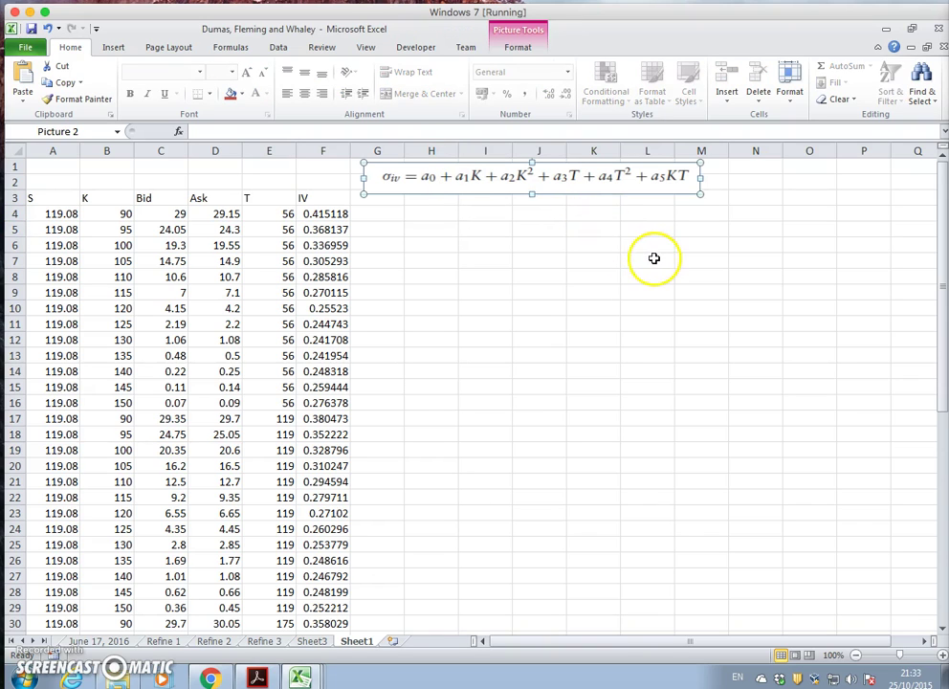
pyautogui.moveTo(701, 194); pyautogui.dragTo(656, 191)
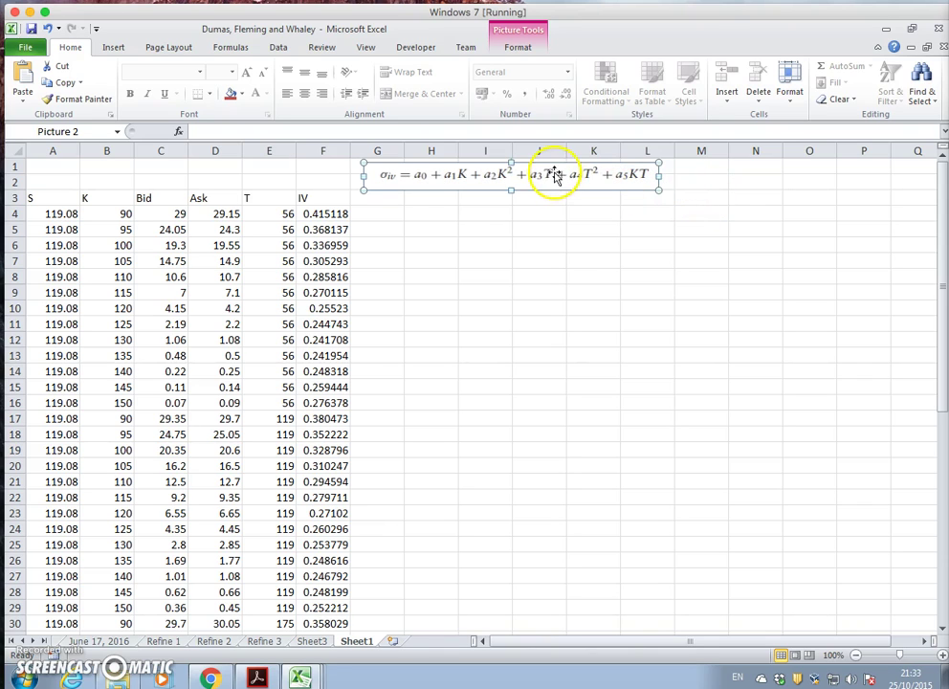
pyautogui.click(532, 244)
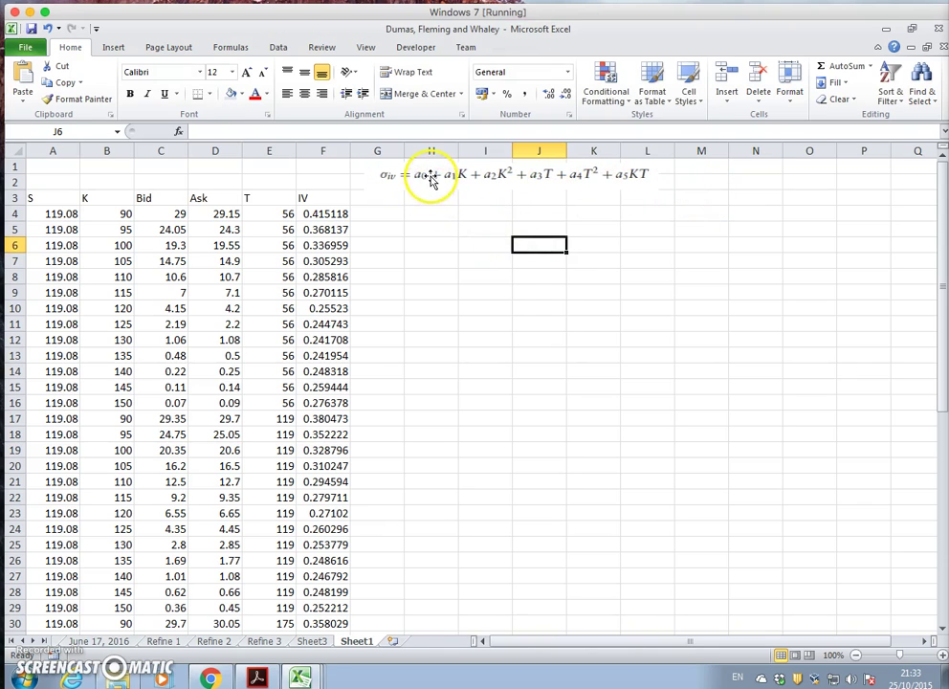
pyautogui.moveTo(432, 180); pyautogui.dragTo(367, 179)
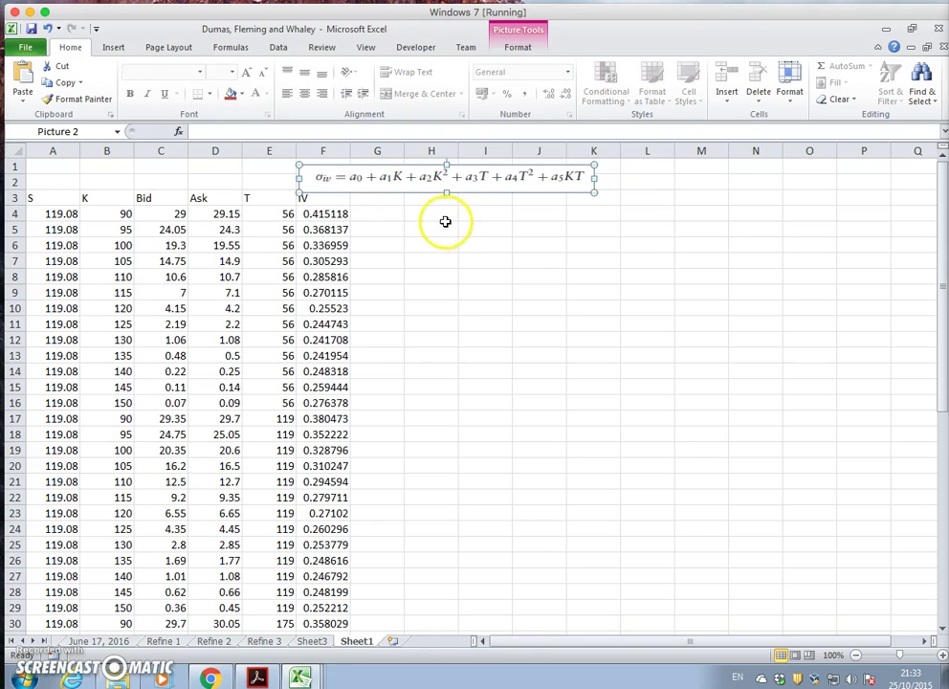
# Insert one more blank row at row 2 of Sheet1 to push the data table down
pyautogui.click(12, 182)
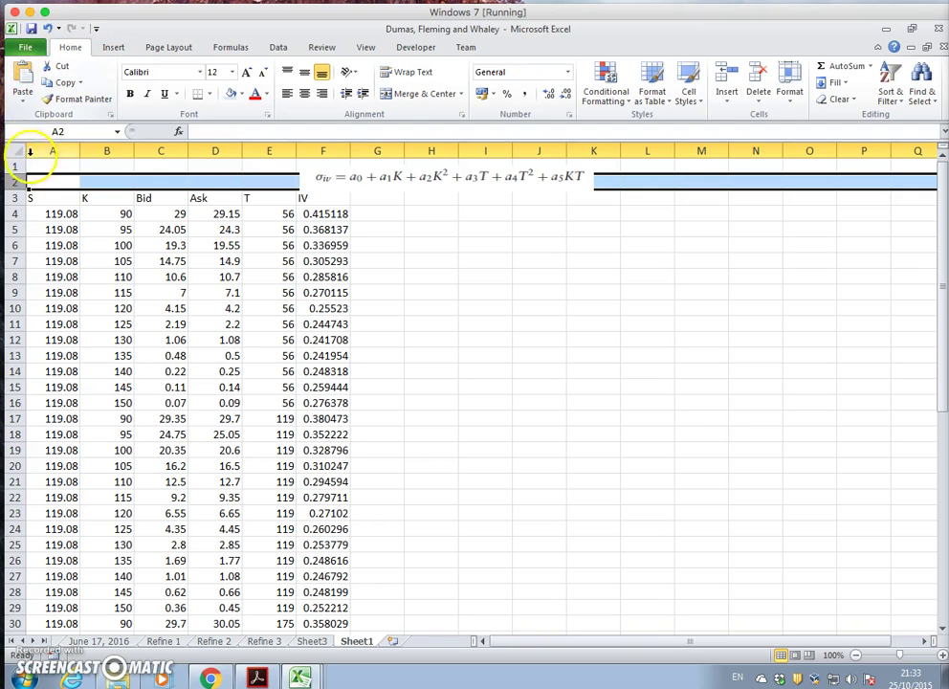
pyautogui.rightClick(14, 182)
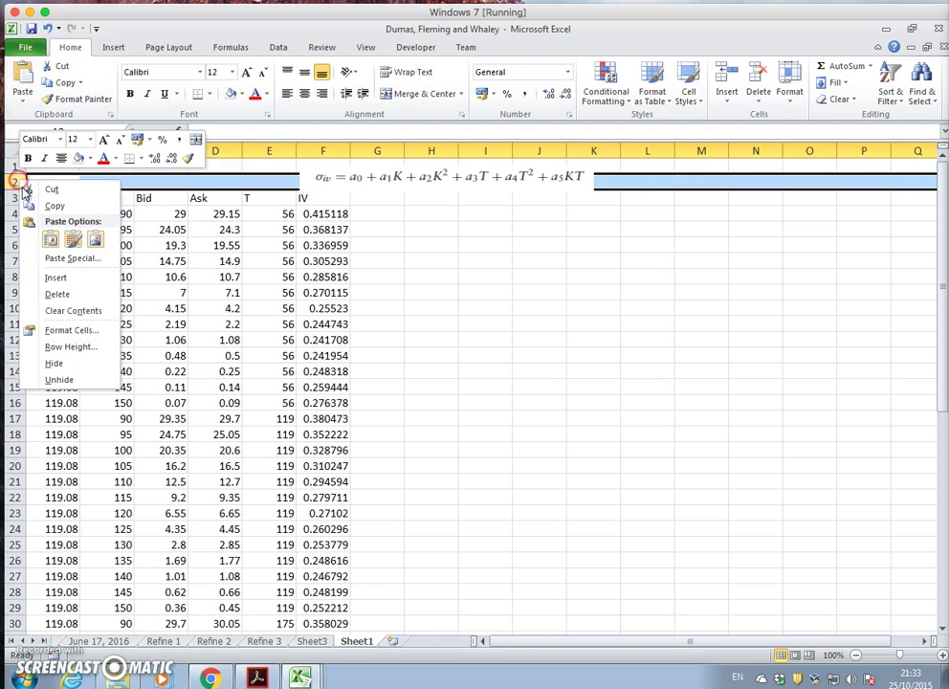
pyautogui.click(60, 277)
pyautogui.click(592, 371)
pyautogui.click(485, 277)
# Add the header K in H4 and enter the formula =B5 in H5
pyautogui.click(415, 212)
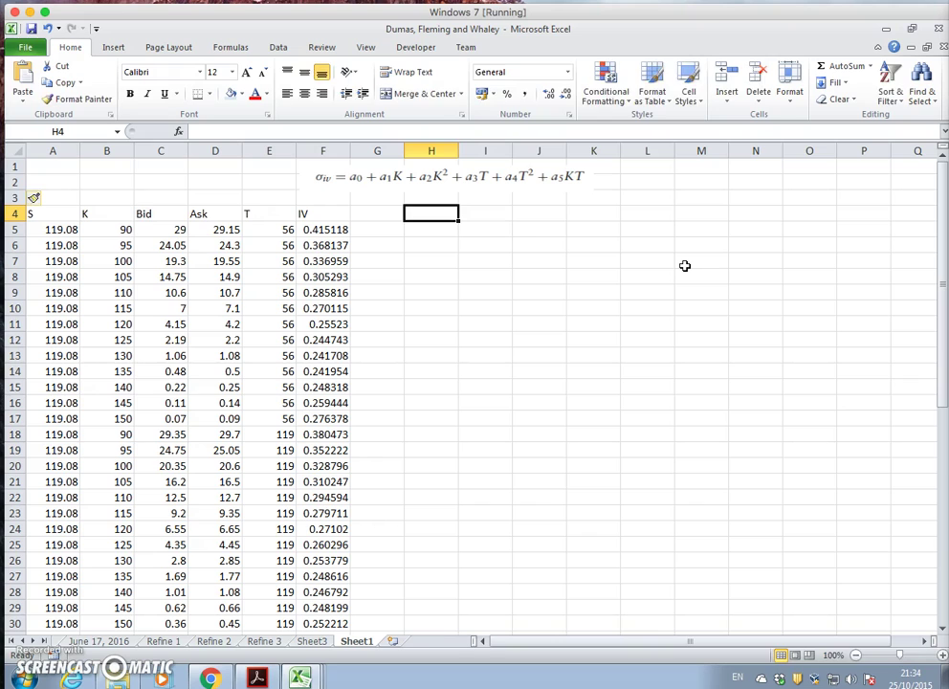
pyautogui.write('K')
pyautogui.press('Return')
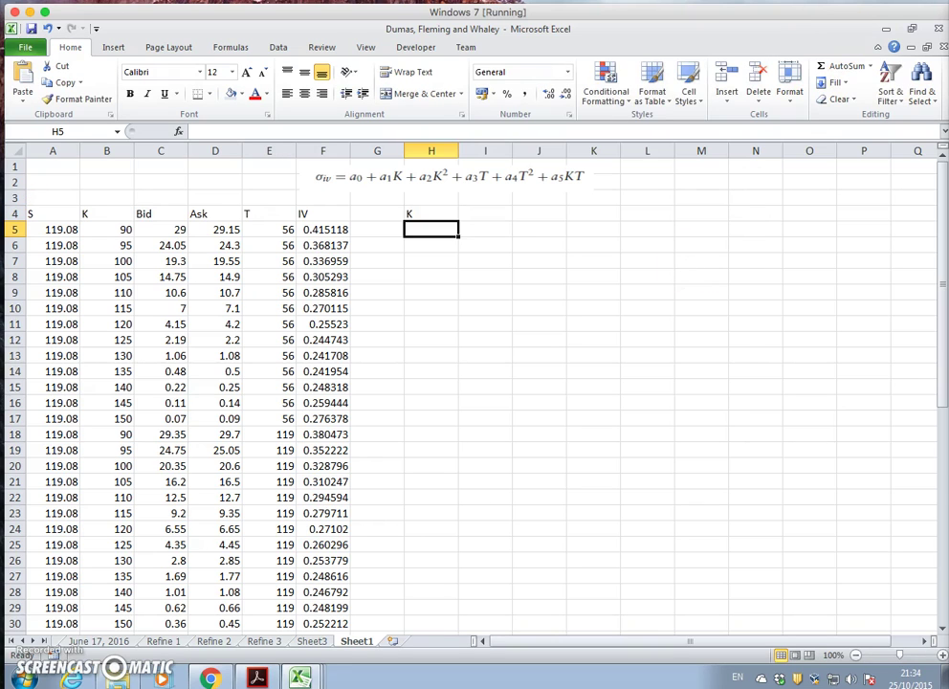
pyautogui.write('=')
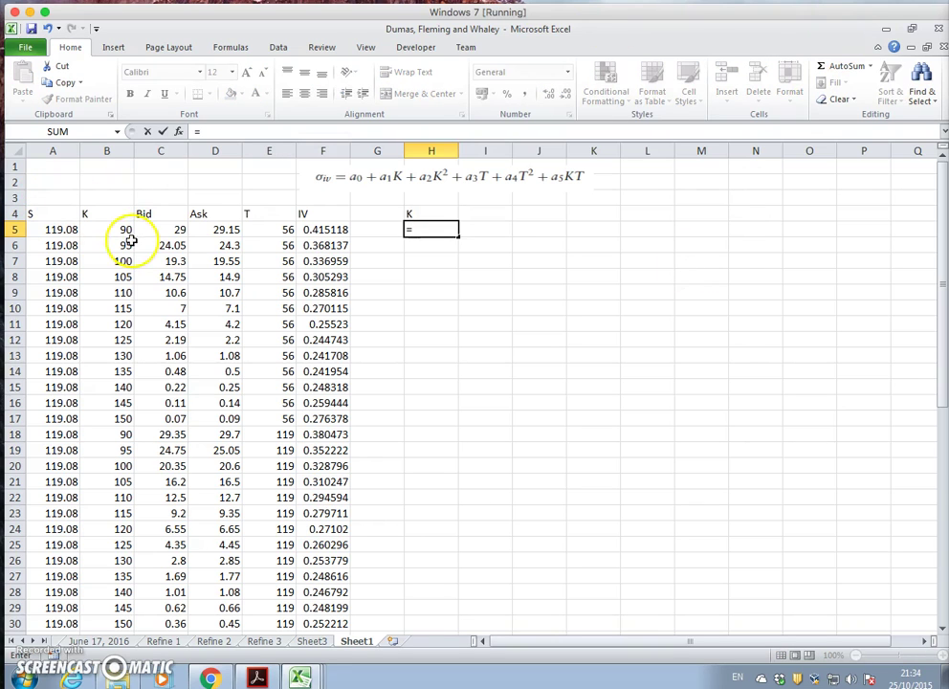
pyautogui.click(118, 233)
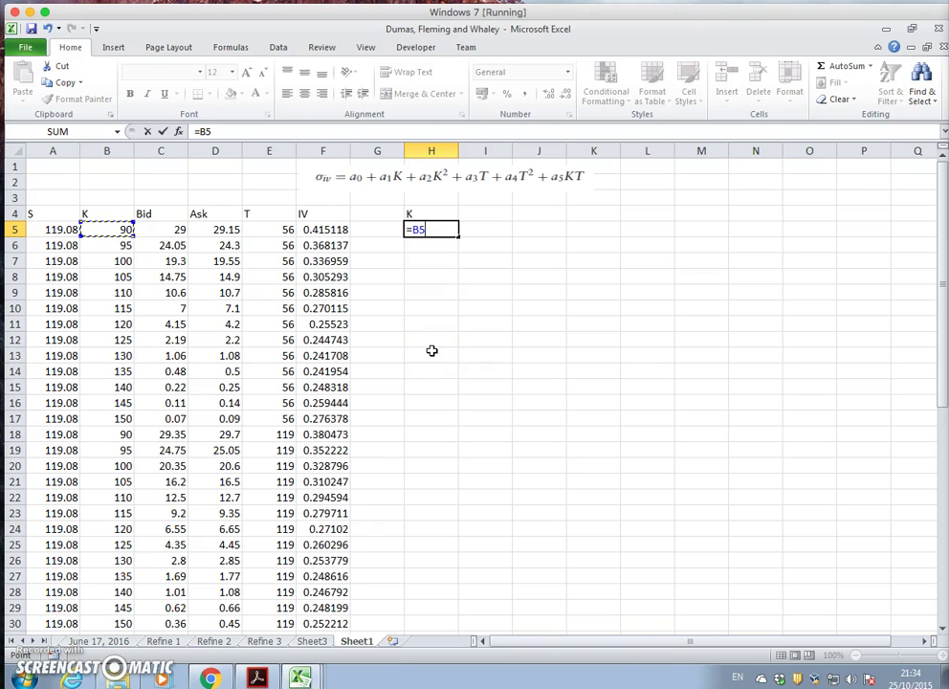
pyautogui.press('Return')
# Fill the K formula in H5 down to the last data row, row 56
pyautogui.click(436, 229)
pyautogui.moveTo(457, 236); pyautogui.dragTo(450, 545)
pyautogui.scroll(-7, 483, 519)
pyautogui.scroll(17, 483, 526)
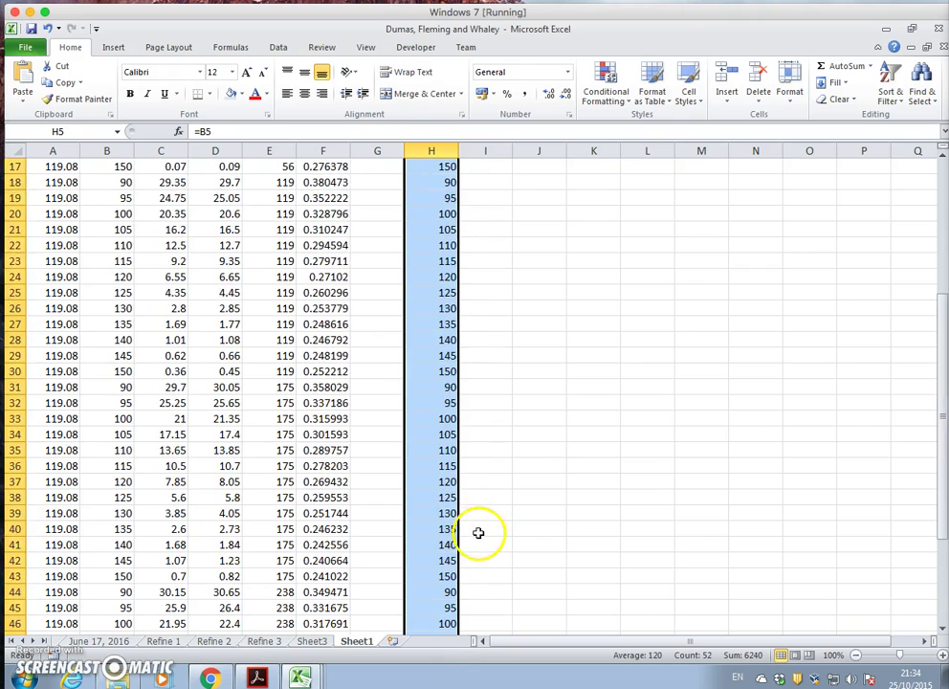
# Add the header K^2 in I4 and enter the formula =H5^2 in I5
pyautogui.click(490, 215)
pyautogui.write('K')
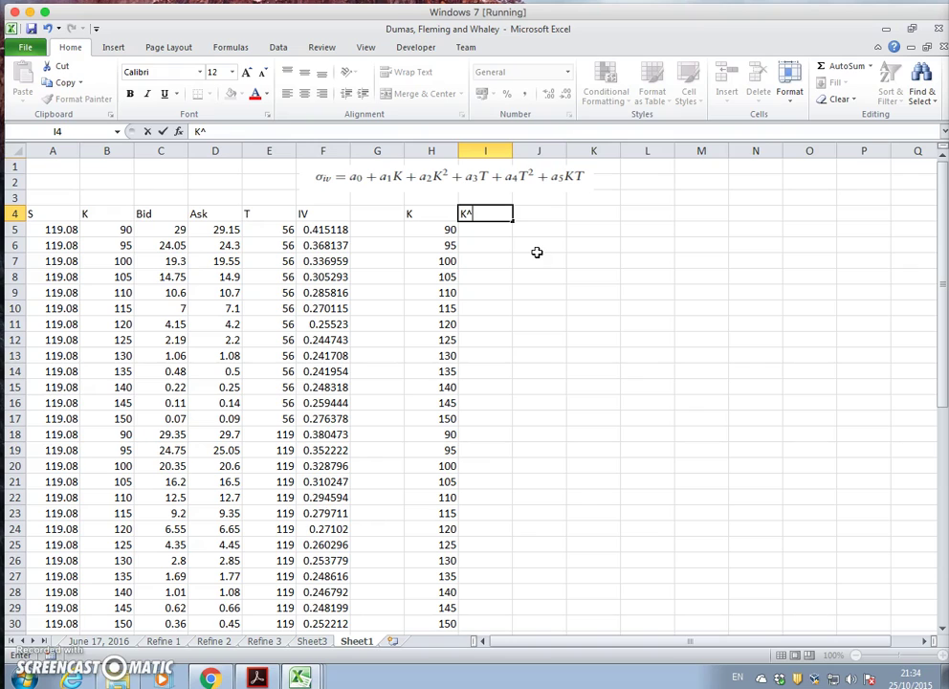
pyautogui.write('^2')
pyautogui.press('Return')
pyautogui.click(515, 230)
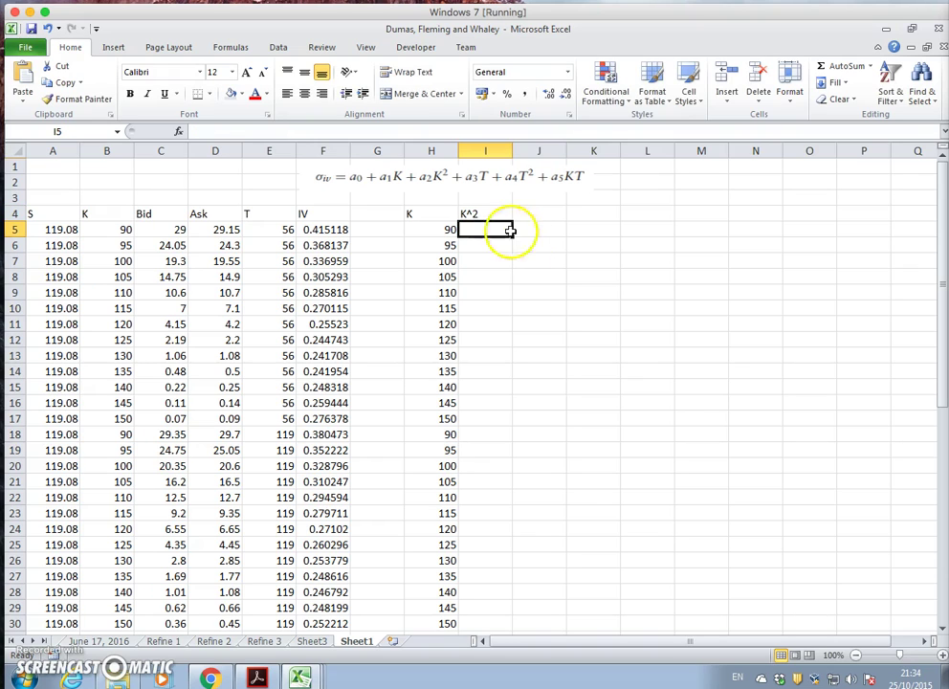
pyautogui.write('=')
pyautogui.click(408, 228)
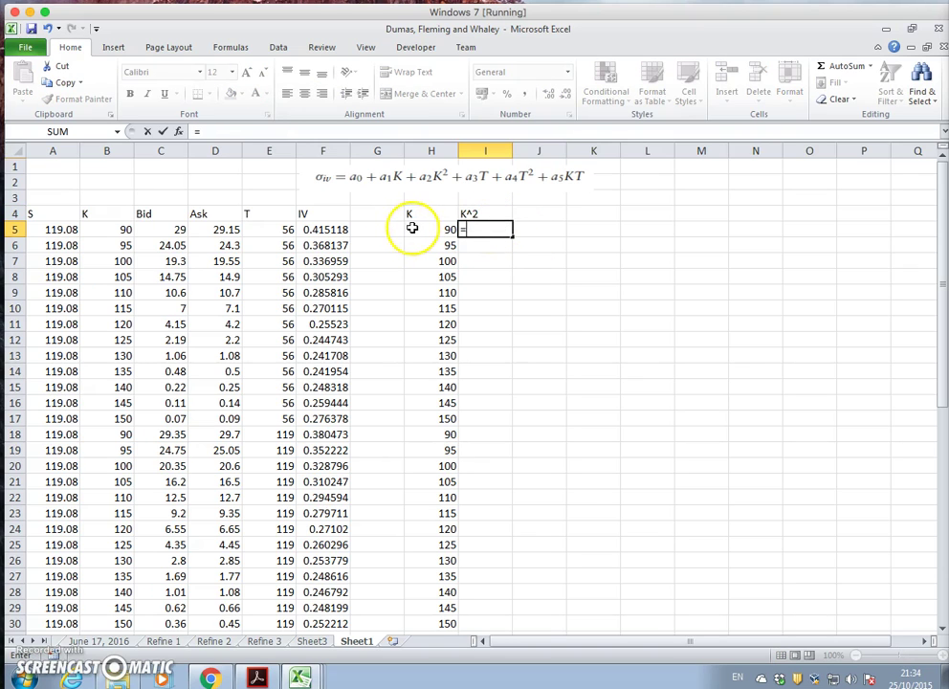
pyautogui.click(415, 230)
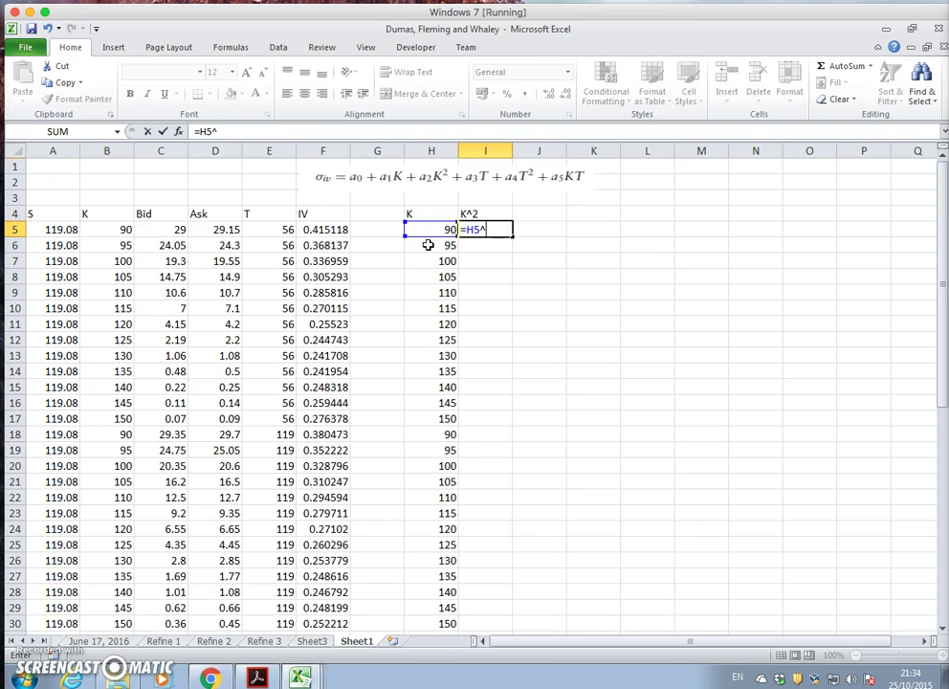
pyautogui.press('Return')
# Fill the K^2 formula in I5 down to the last data row, row 56
pyautogui.click(483, 232)
pyautogui.moveTo(513, 235); pyautogui.dragTo(530, 661)
pyautogui.moveTo(519, 607); pyautogui.dragTo(520, 612)
pyautogui.scroll(9, 610, 490)
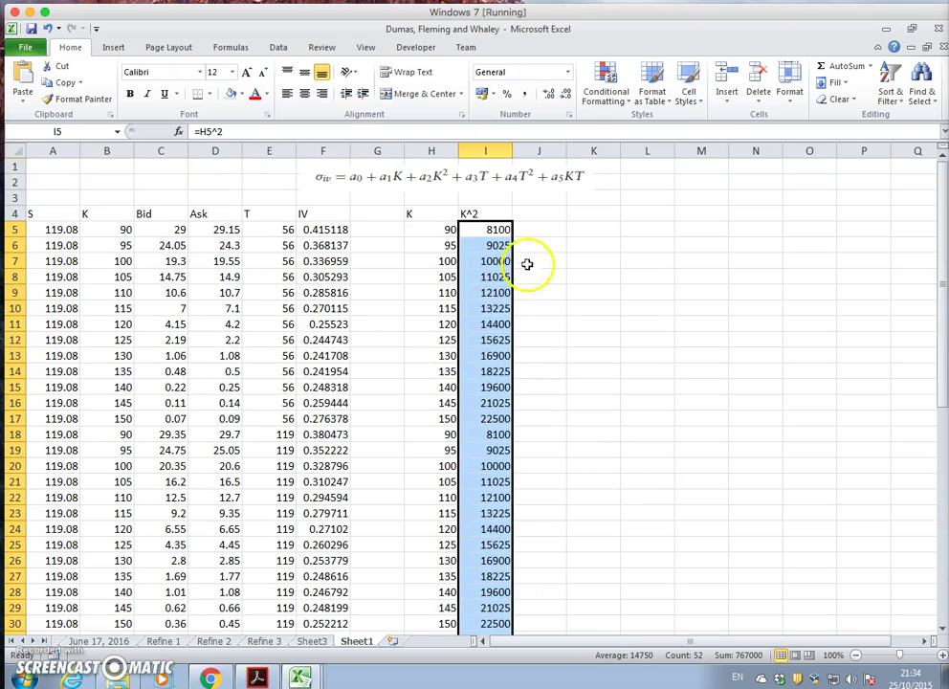
# Add the header T in J4 and enter the formula =E5/365 in J5
pyautogui.click(531, 215)
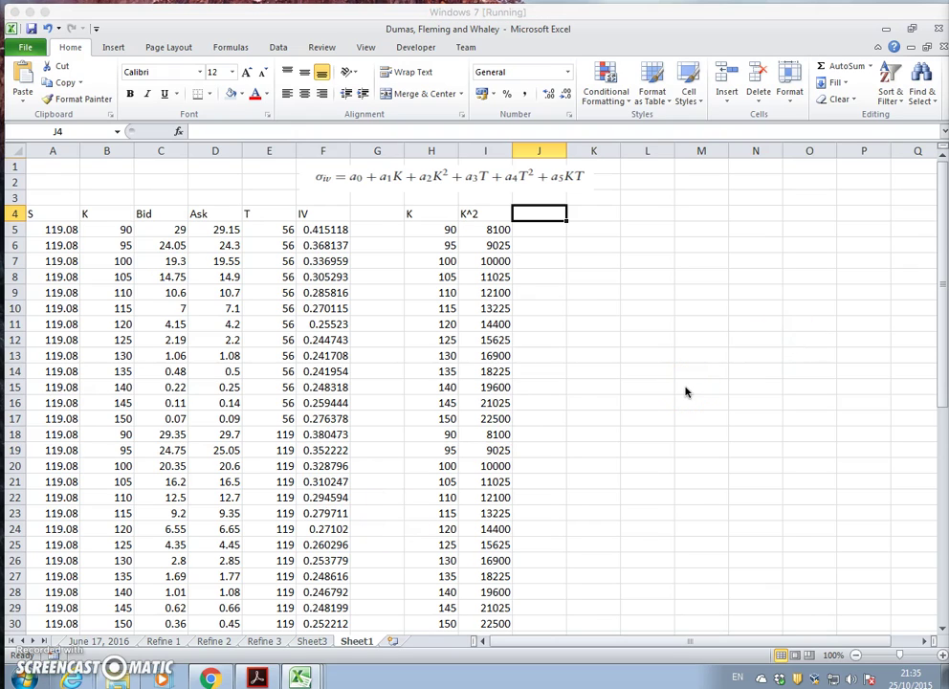
pyautogui.click(537, 213)
pyautogui.write('T')
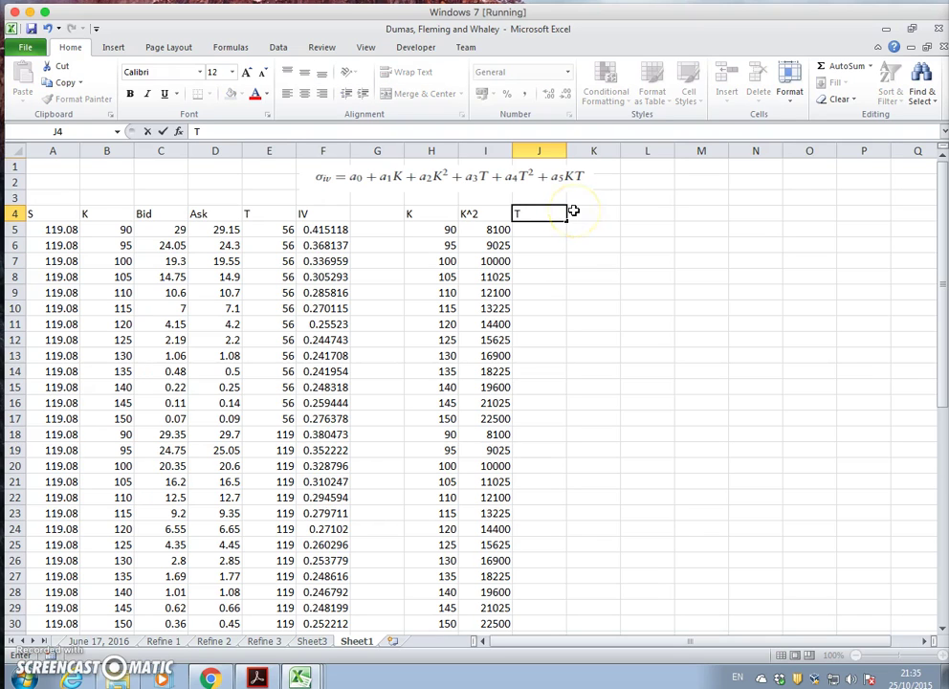
pyautogui.press('Return')
pyautogui.write('=')
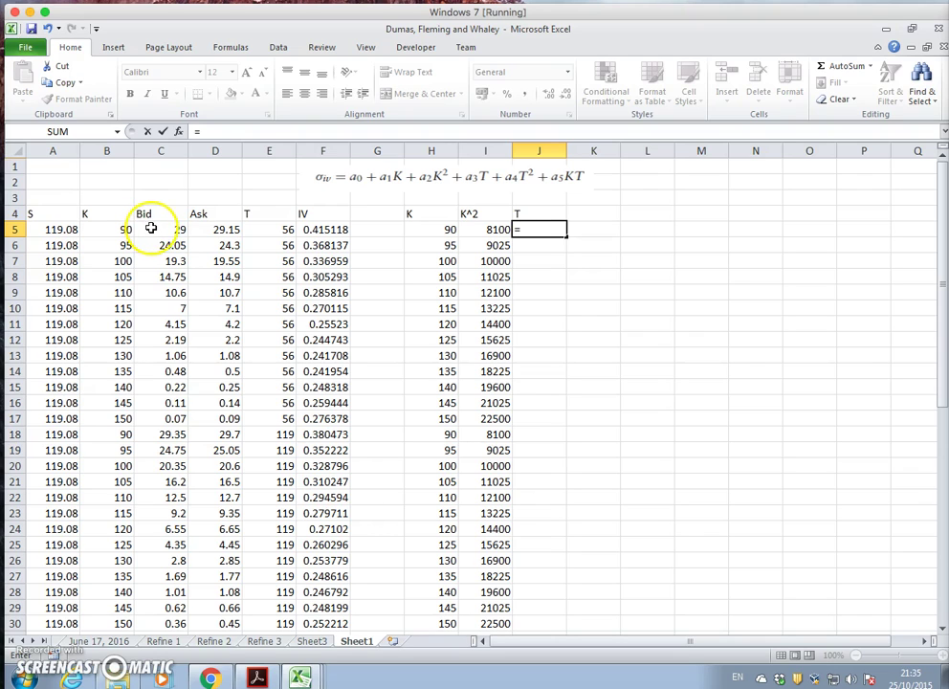
pyautogui.click(266, 231)
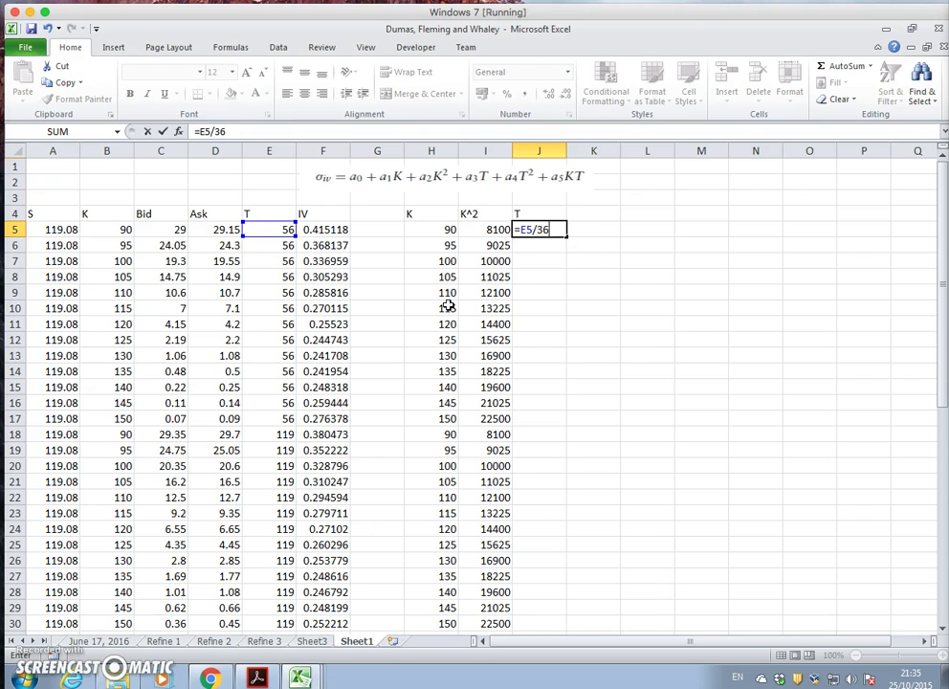
pyautogui.write('/365')
pyautogui.press('Return')
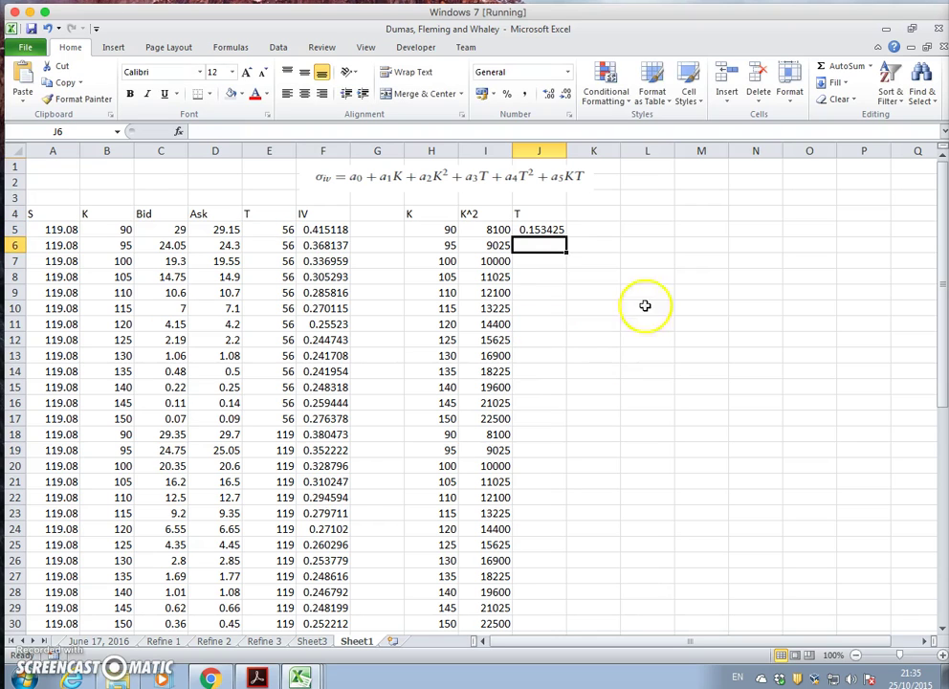
# Fill the T formula in J5 down to the last data row, row 56
pyautogui.click(544, 232)
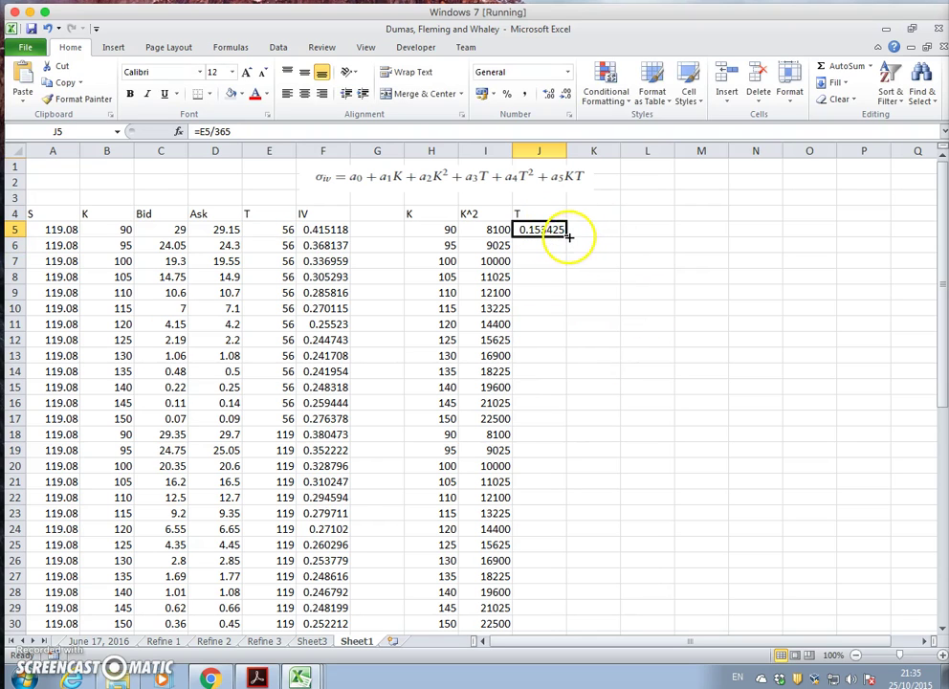
pyautogui.moveTo(568, 236); pyautogui.dragTo(569, 653)
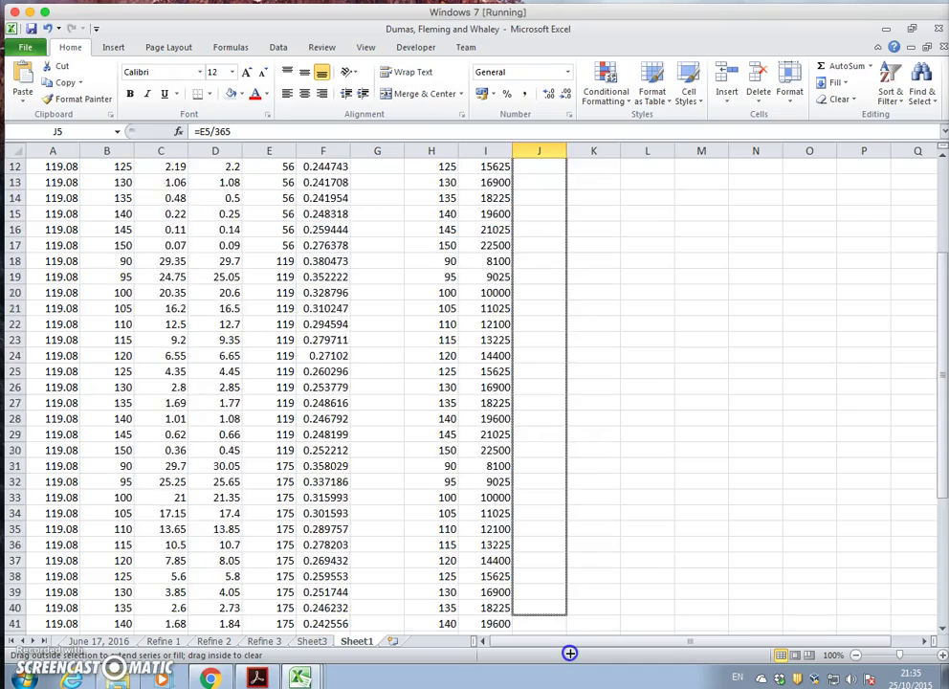
pyautogui.moveTo(569, 653); pyautogui.dragTo(571, 615)
pyautogui.scroll(-3, 675, 347)
pyautogui.scroll(7, 677, 350)
pyautogui.scroll(5, 675, 346)
# Add the header T^2 in K4 and enter the formula =J5^2 in K5
pyautogui.click(597, 215)
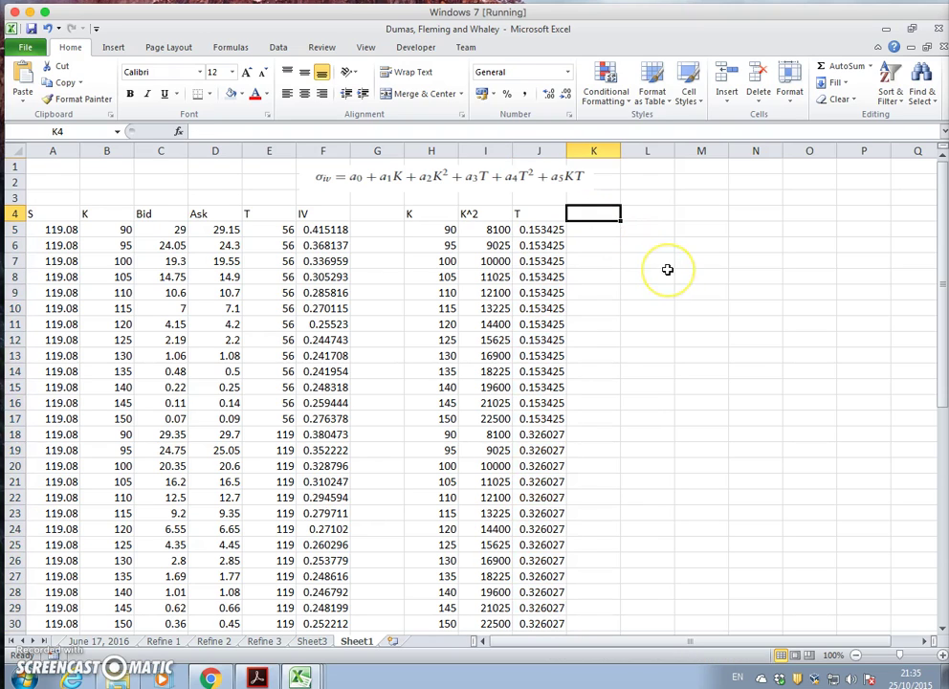
pyautogui.write('T')
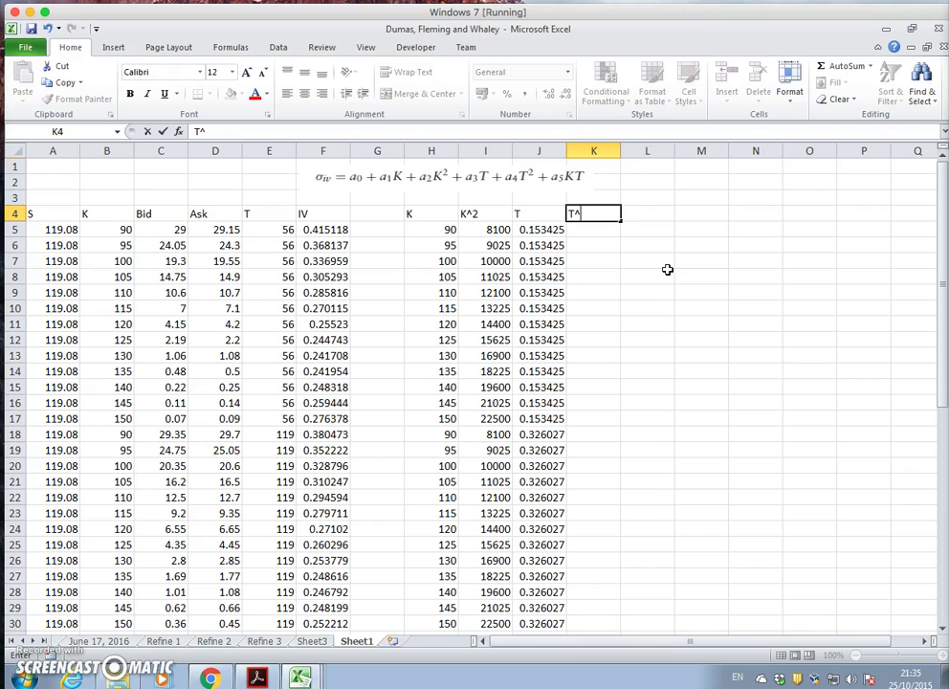
pyautogui.write('^2')
pyautogui.press('Return')
pyautogui.write('=')
pyautogui.click(541, 230)
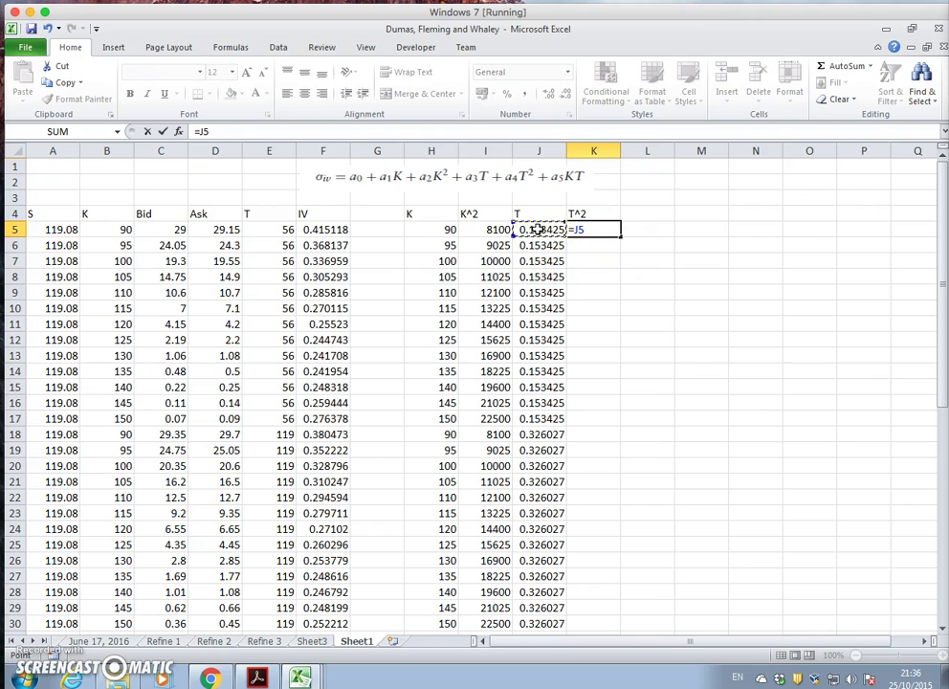
pyautogui.write('^2')
pyautogui.press('Return')
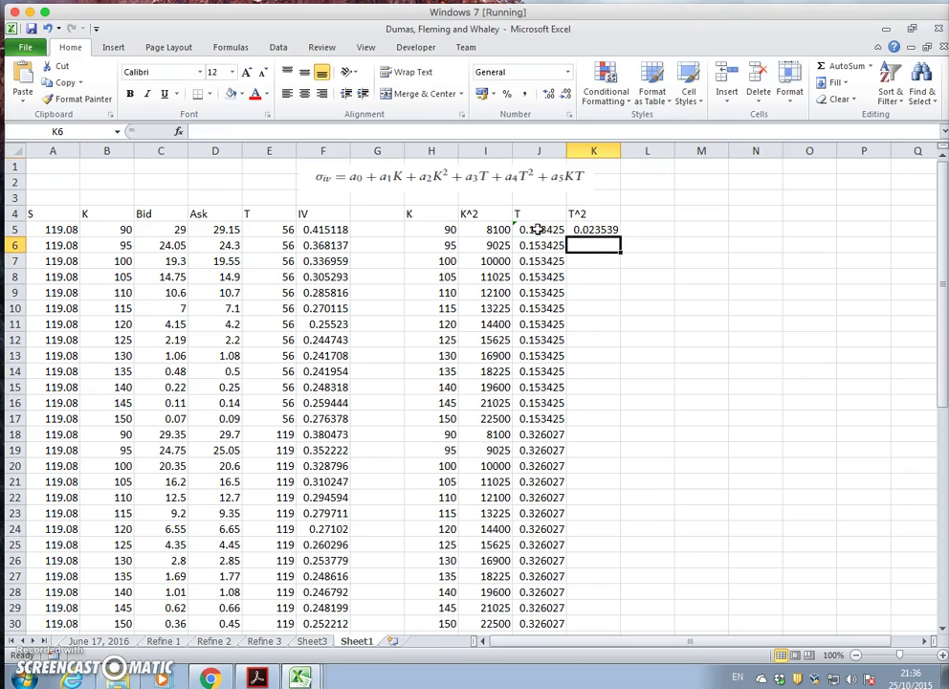
# Fill the T^2 formula in K5 down to the last data row, row 56
pyautogui.click(617, 232)
pyautogui.moveTo(620, 233); pyautogui.dragTo(602, 581)
pyautogui.scroll(-5, 748, 498)
pyautogui.scroll(15, 748, 503)
# Add the header KT in L4 and enter the formula =H5*J5 in L5
pyautogui.click(643, 211)
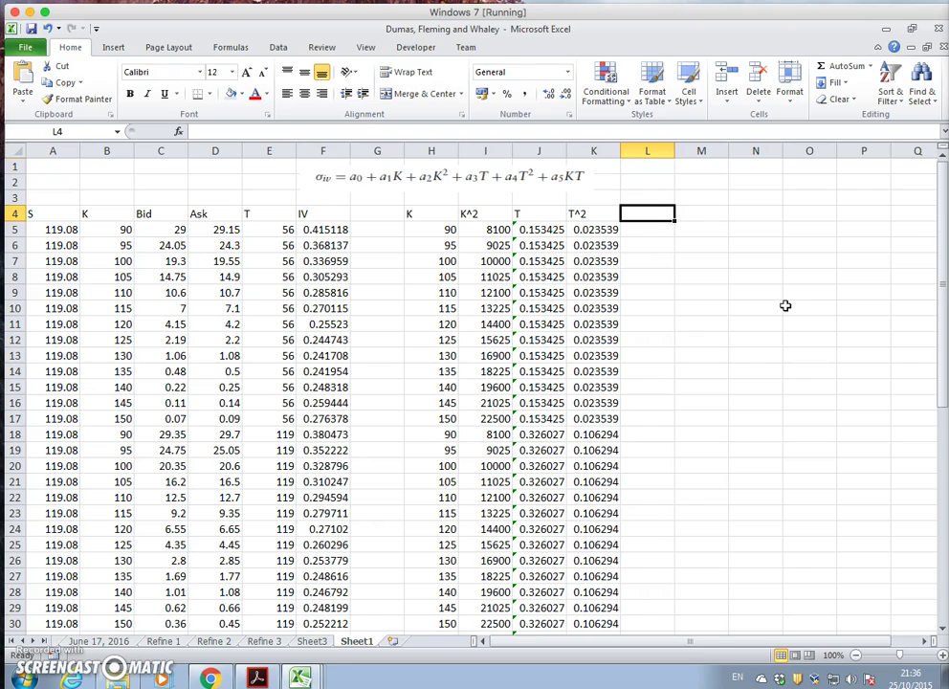
pyautogui.write('KT')
pyautogui.press('Return')
pyautogui.click(634, 278)
pyautogui.write('=')
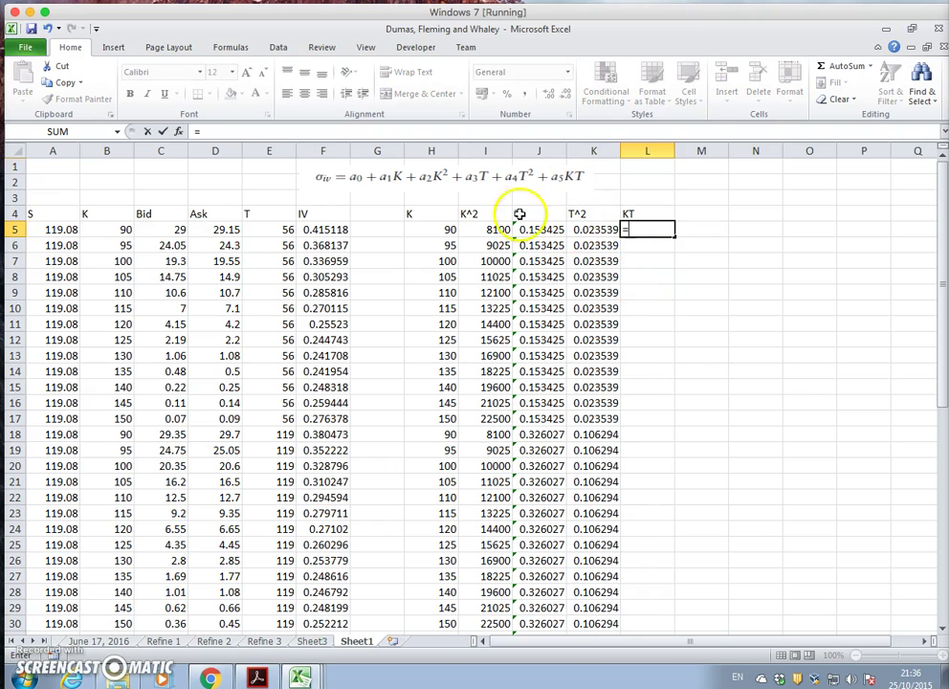
pyautogui.click(436, 228)
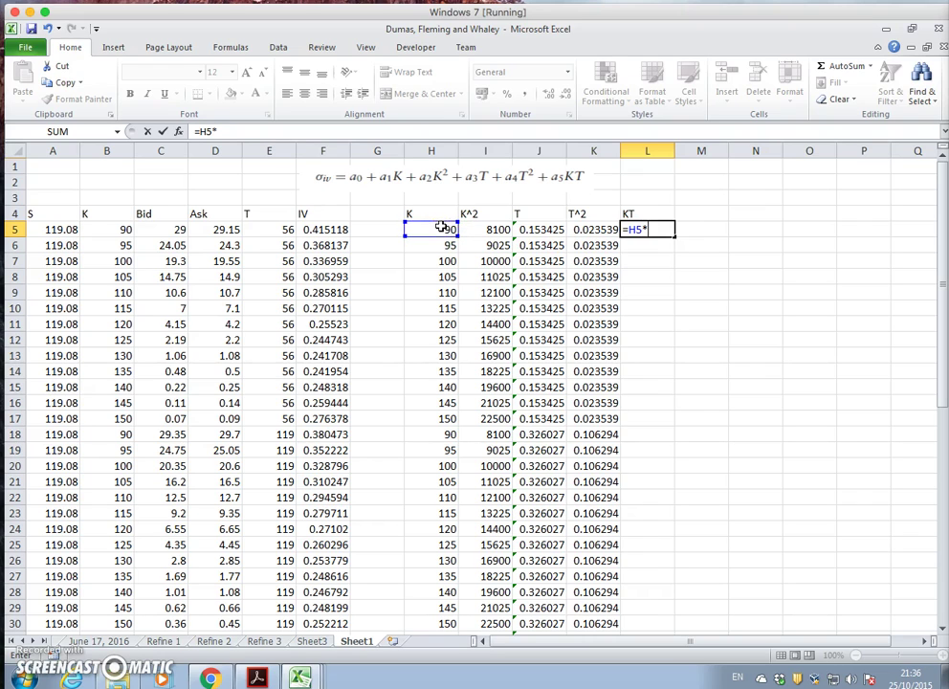
pyautogui.click(537, 220)
pyautogui.click(537, 228)
pyautogui.press('Return')
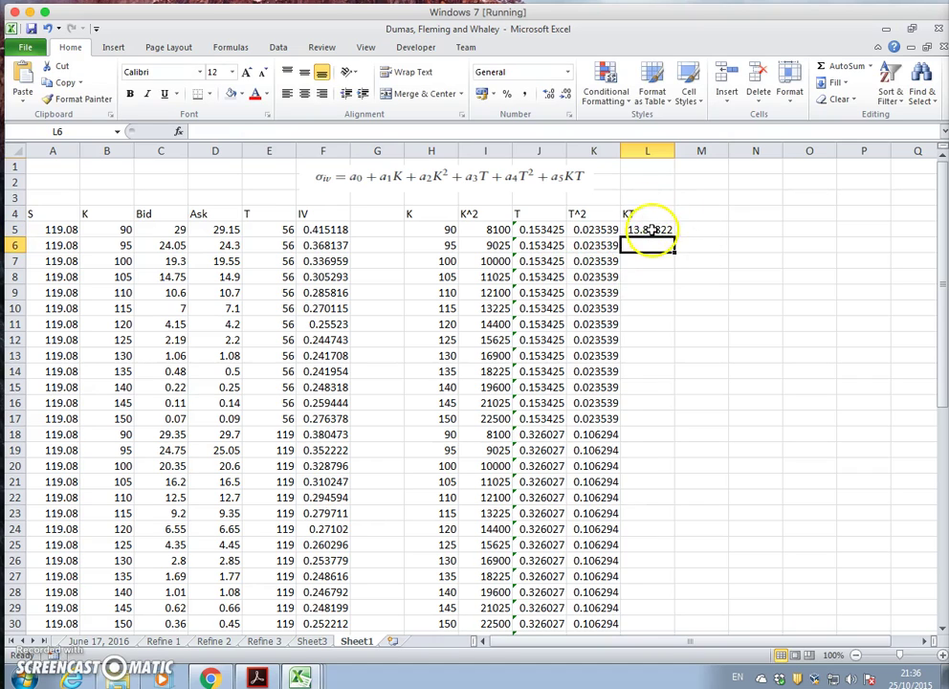
# Fill the KT formula in L5 down to the last data row, row 56
pyautogui.click(651, 231)
pyautogui.moveTo(674, 239); pyautogui.dragTo(680, 608)
pyautogui.scroll(11, 766, 546)
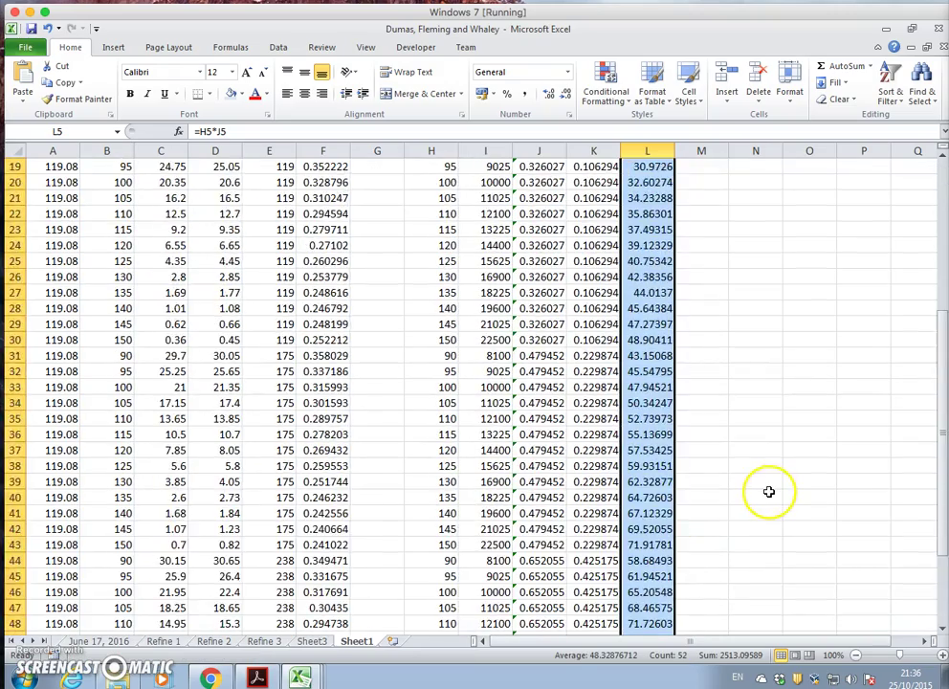
# Copy the whole of Sheet1 and paste it as values only into a new worksheet, starting at A1
pyautogui.click(19, 150)
pyautogui.click(59, 82)
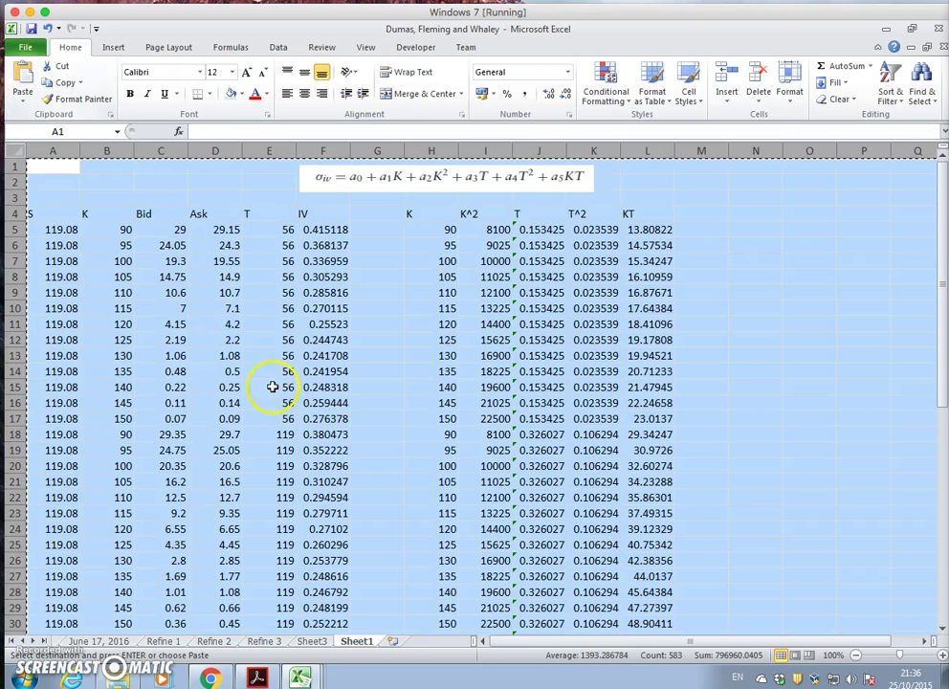
pyautogui.click(392, 640)
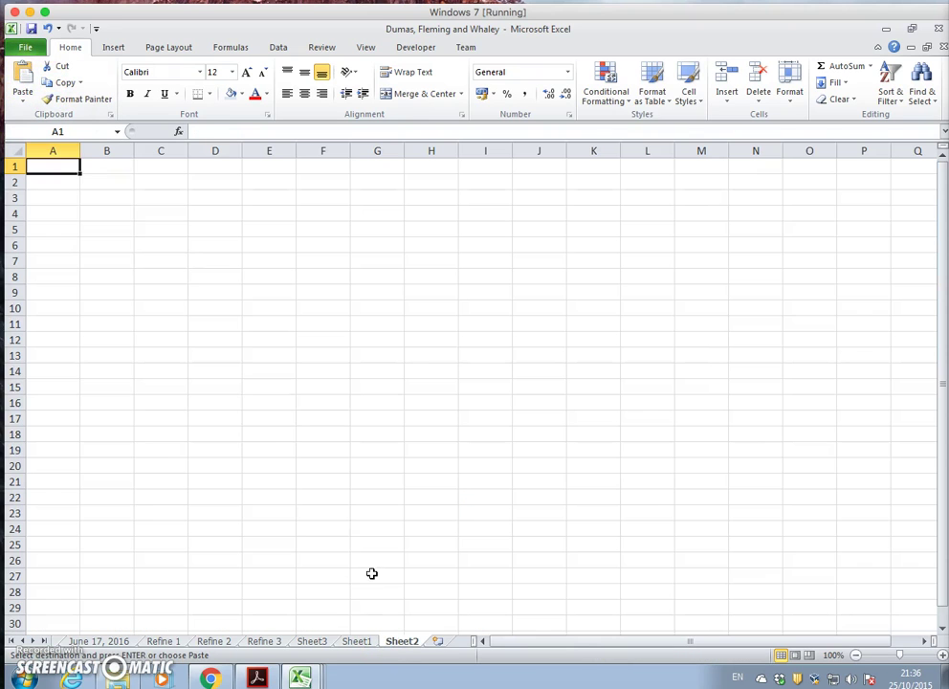
pyautogui.click(24, 93)
pyautogui.click(57, 248)
pyautogui.click(476, 144)
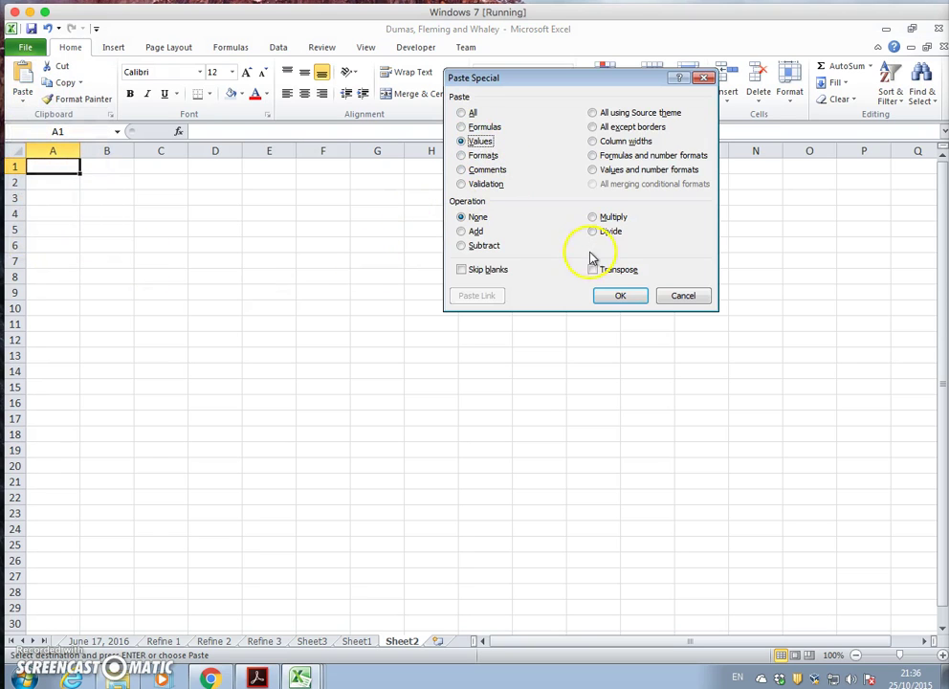
pyautogui.click(619, 296)
pyautogui.click(375, 153)
pyautogui.rightClick(376, 150)
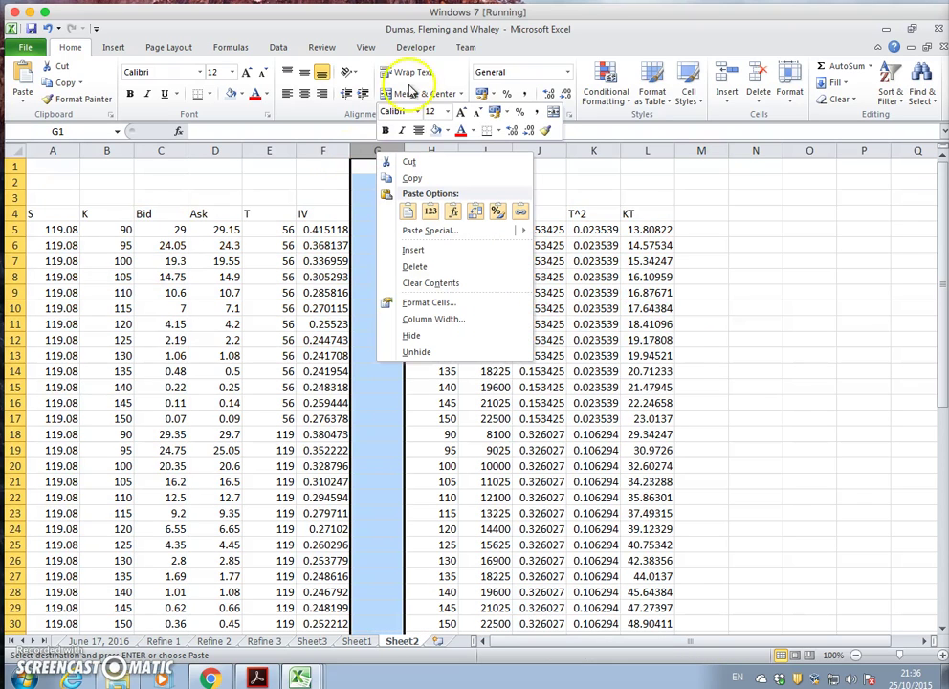
pyautogui.click(369, 47)
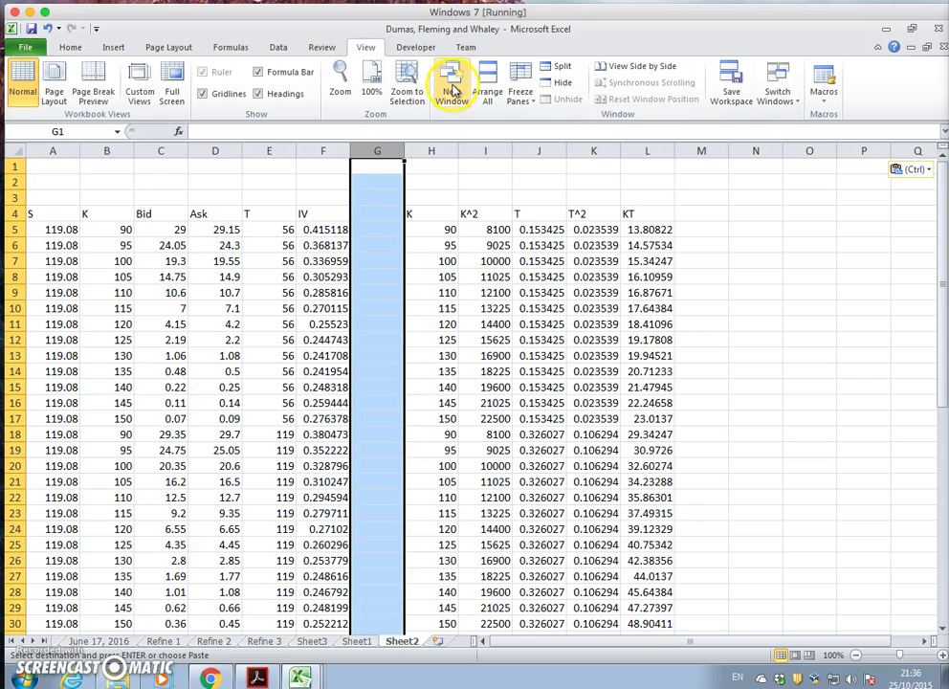
pyautogui.click(519, 90)
pyautogui.click(524, 121)
pyautogui.click(708, 231)
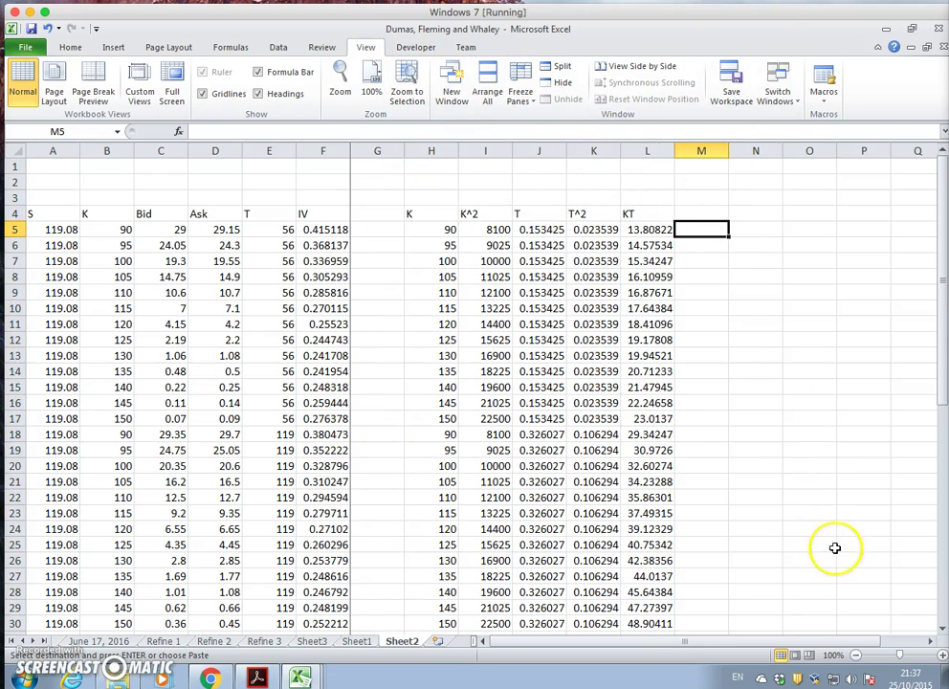
pyautogui.click(927, 641)
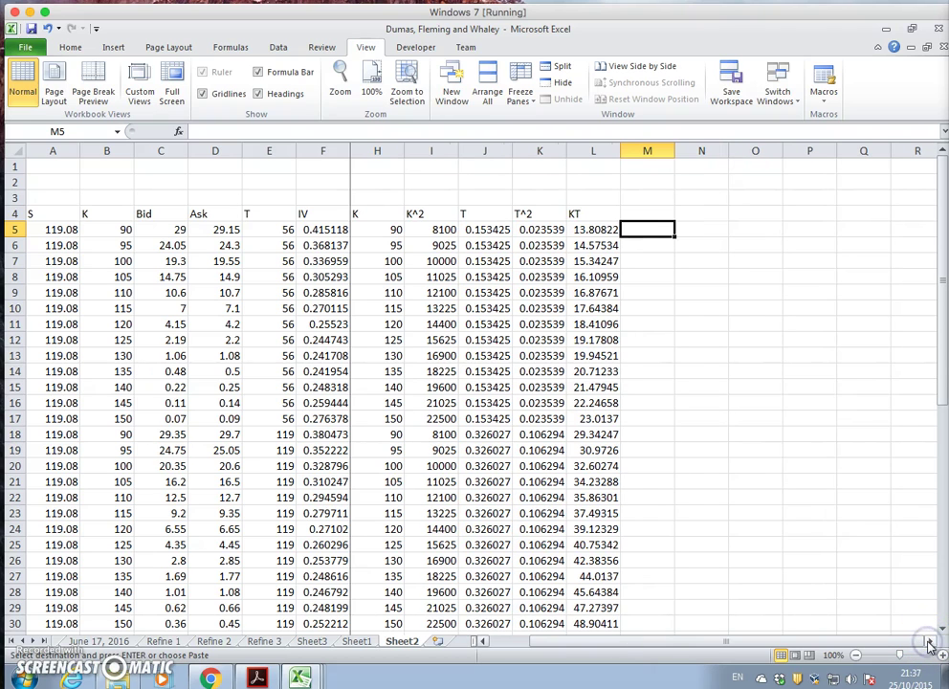
pyautogui.click(483, 641)
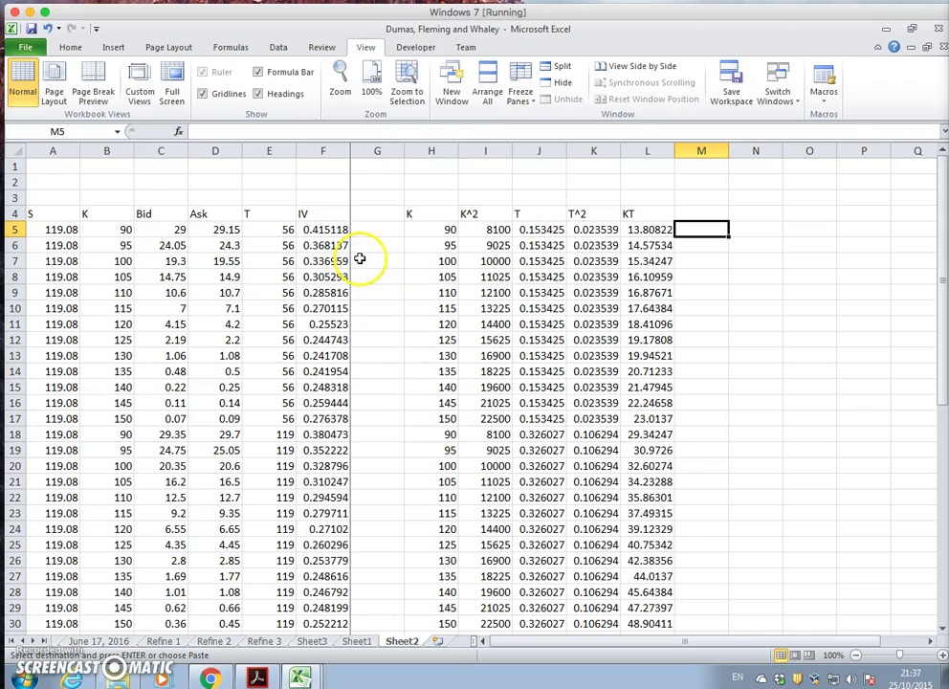
pyautogui.click(520, 93)
pyautogui.click(541, 127)
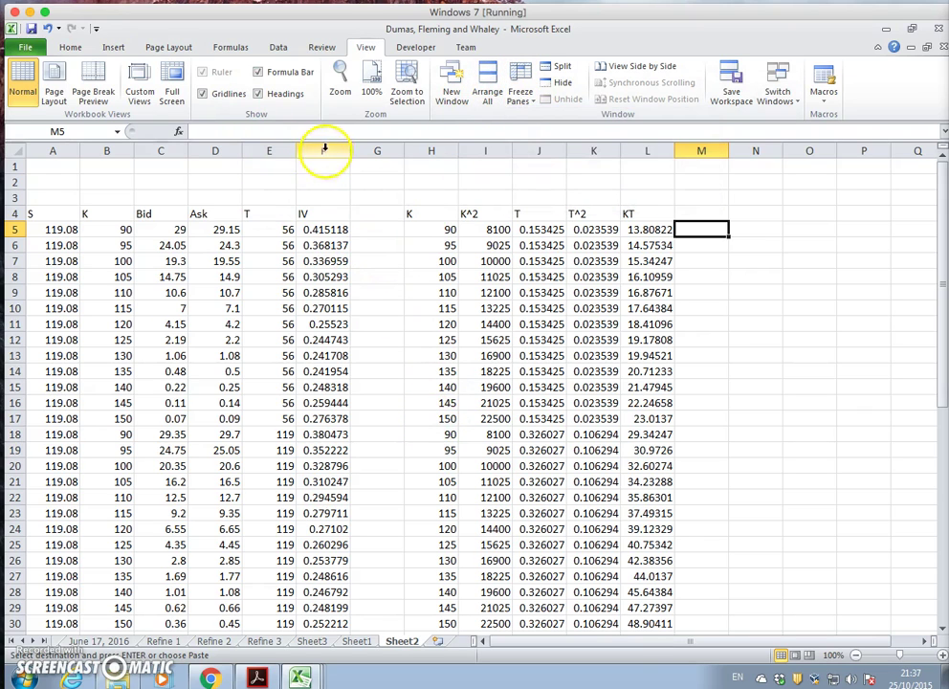
# Freeze the panes at column F so that columns A to E stay fixed
pyautogui.click(325, 150)
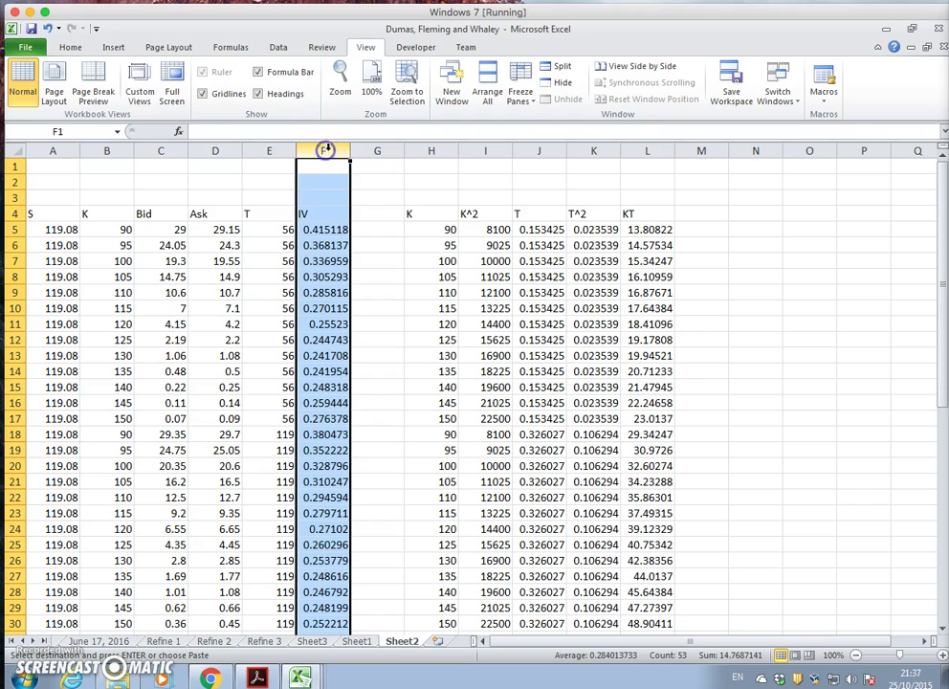
pyautogui.click(521, 86)
pyautogui.click(546, 127)
pyautogui.click(780, 321)
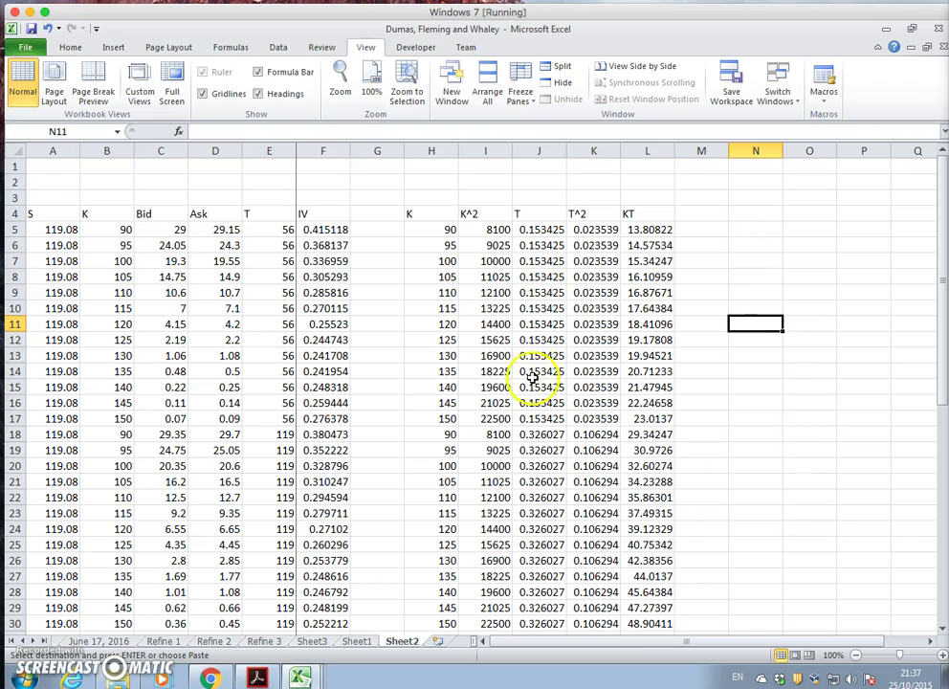
# Narrow the empty column G between the IV column and the regressor columns
pyautogui.click(385, 151)
pyautogui.moveTo(404, 151); pyautogui.dragTo(374, 154)
pyautogui.click(754, 322)
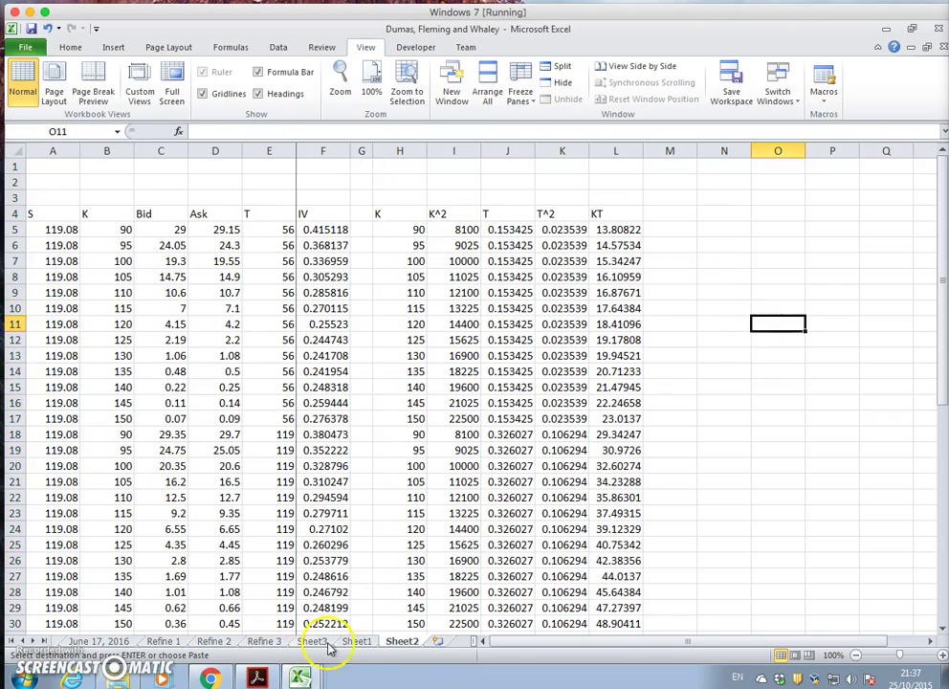
# Copy the equation picture from Sheet1 into Sheet2 and fit it above the headers, across columns A to E
pyautogui.click(356, 641)
pyautogui.click(387, 185)
pyautogui.rightClick(403, 191)
pyautogui.click(411, 210)
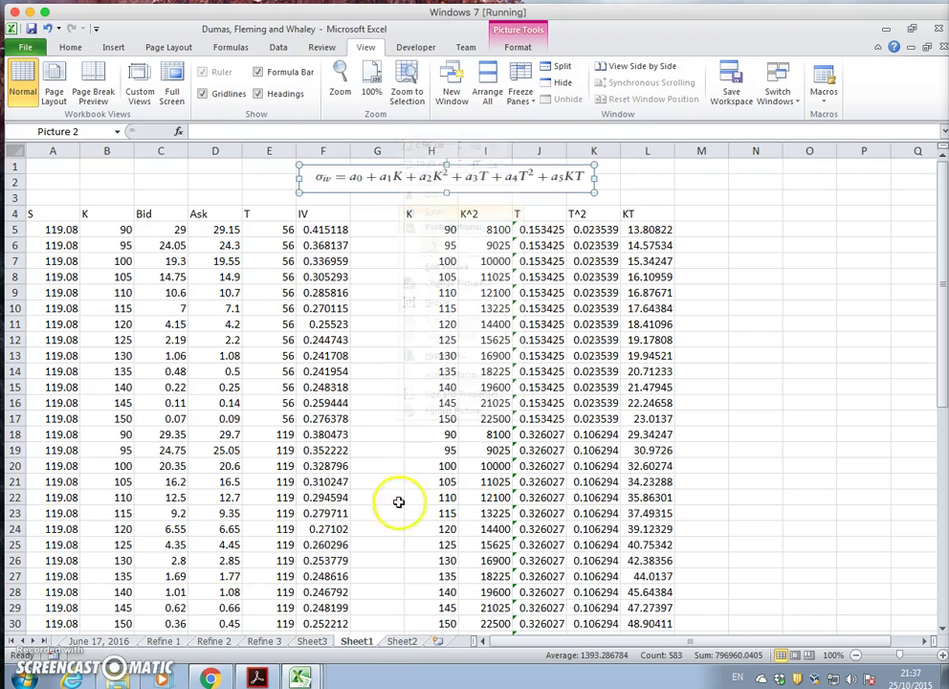
pyautogui.click(402, 641)
pyautogui.click(400, 182)
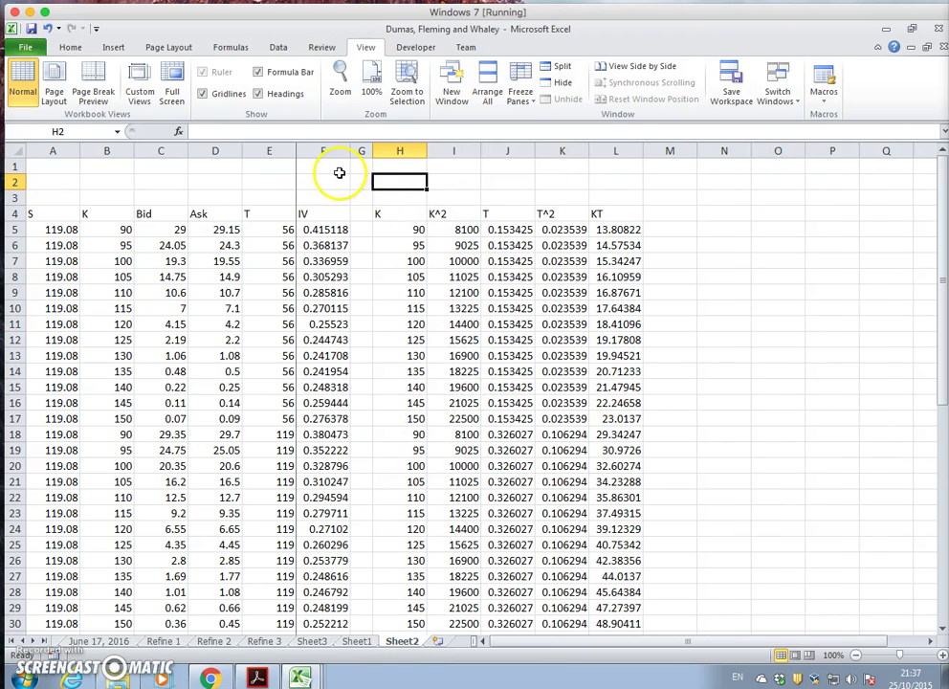
pyautogui.click(59, 169)
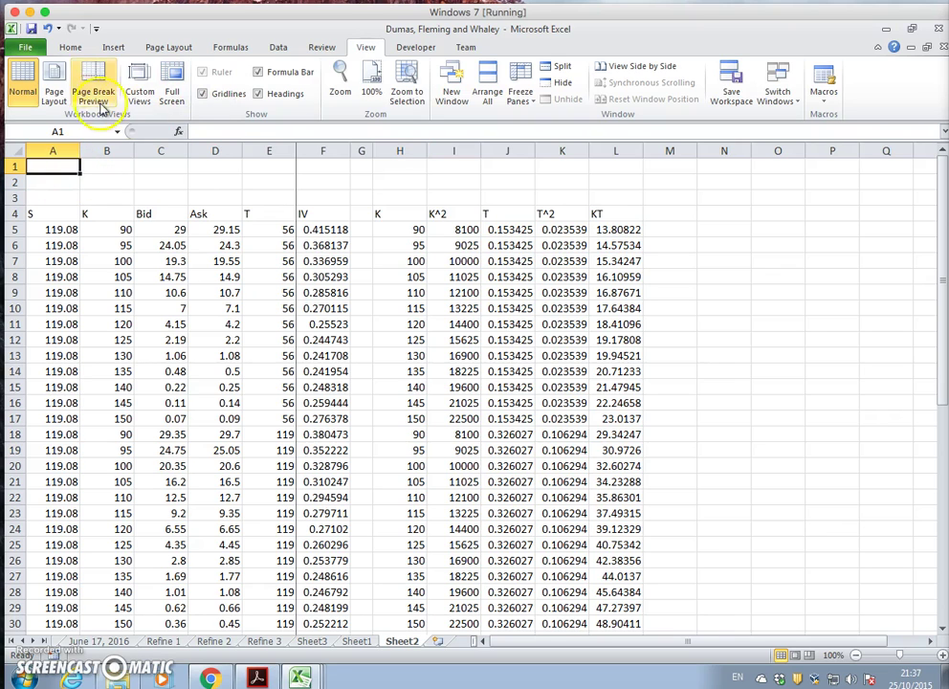
pyautogui.click(65, 50)
pyautogui.click(24, 84)
pyautogui.moveTo(321, 184); pyautogui.dragTo(246, 183)
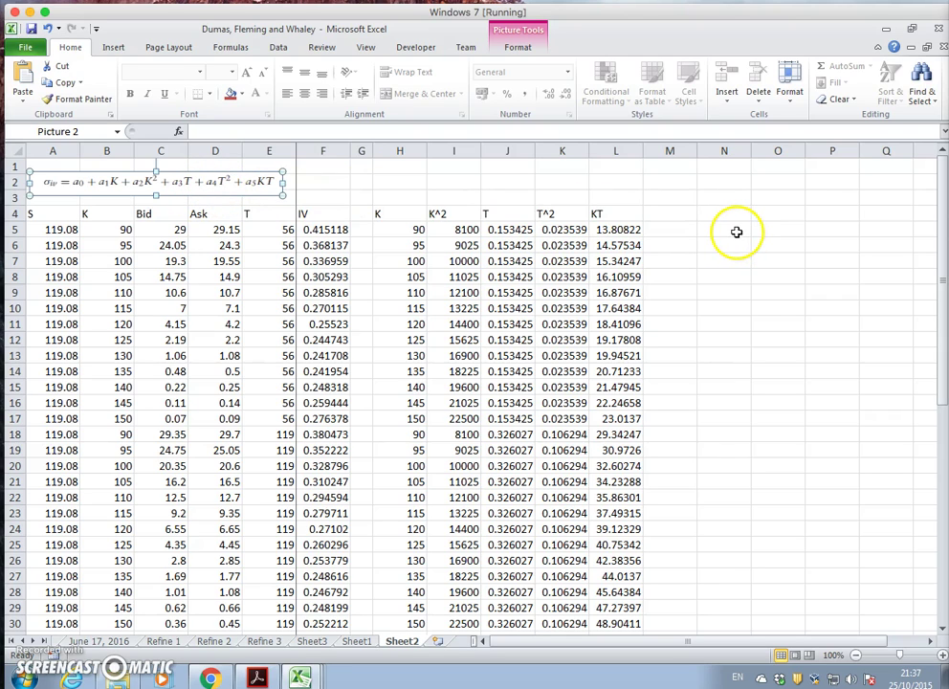
# Select the empty cell N5 and reduce the sheet zoom to 90%
pyautogui.click(708, 228)
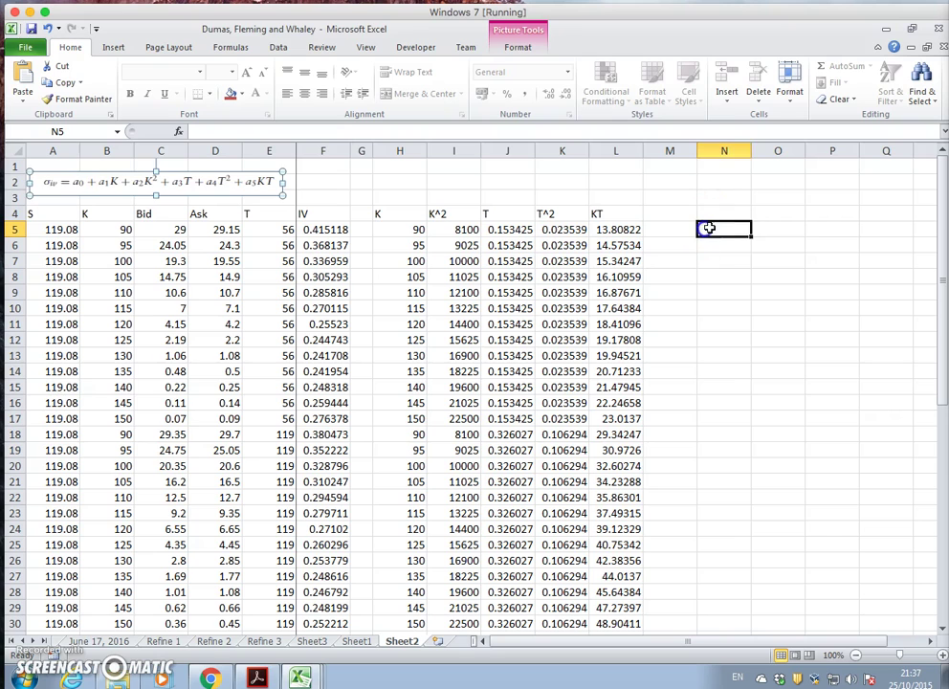
pyautogui.click(856, 655)
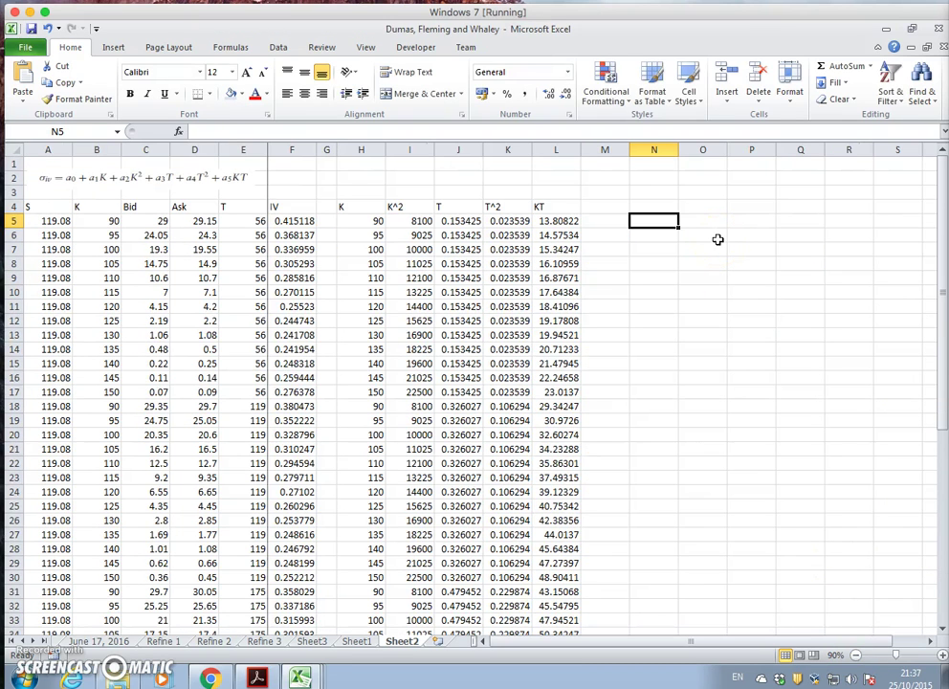
pyautogui.write('+linest')
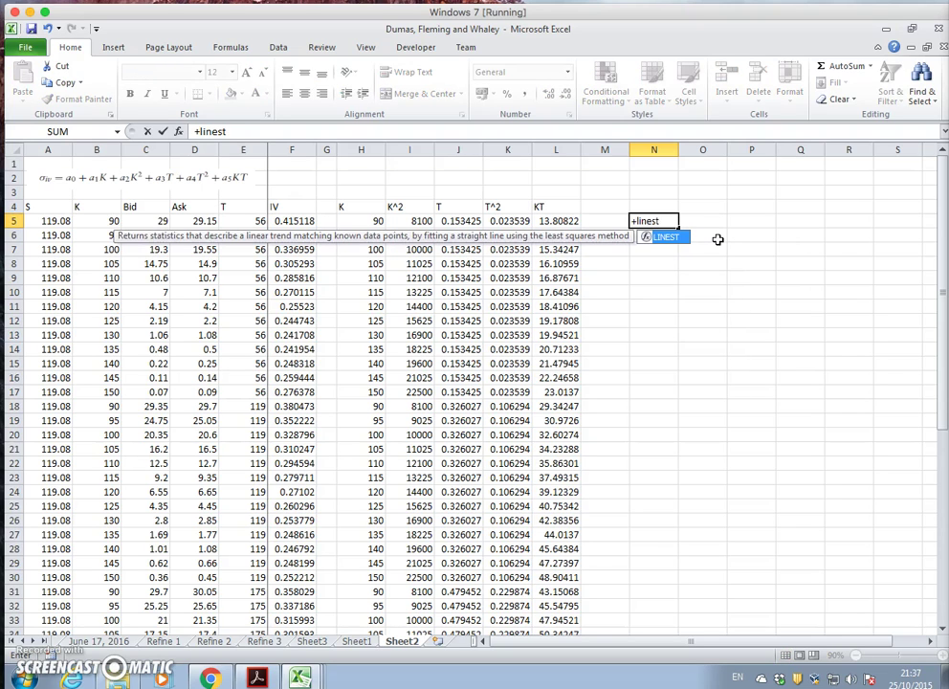
pyautogui.press('BackSpace')
pyautogui.press('BackSpace')
pyautogui.press('BackSpace')
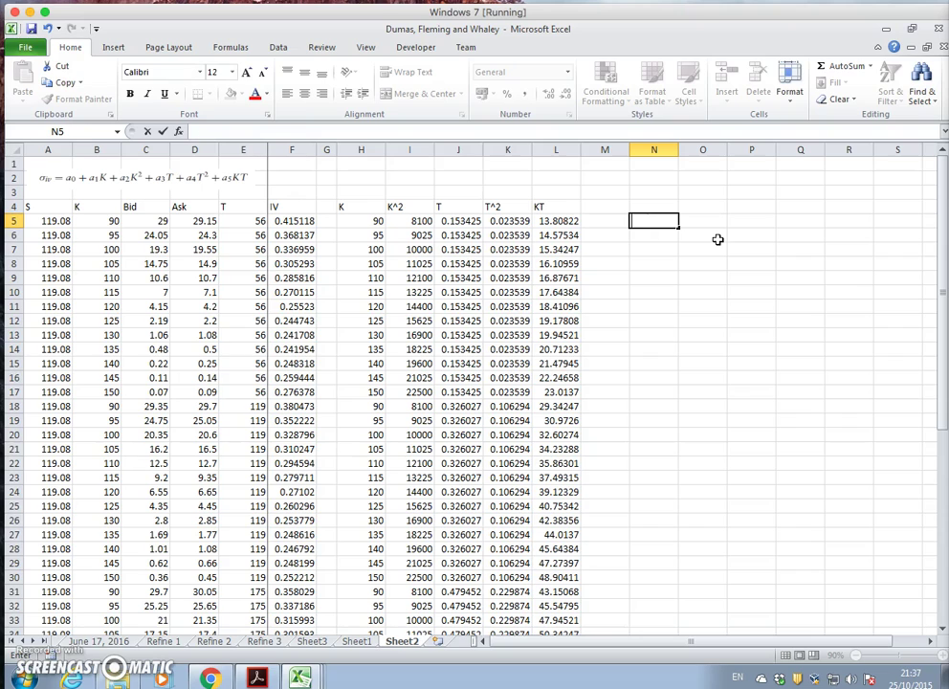
# Start a LINEST formula in cell N5 with the IV values F5:F56 as the known y's
pyautogui.write('=l')
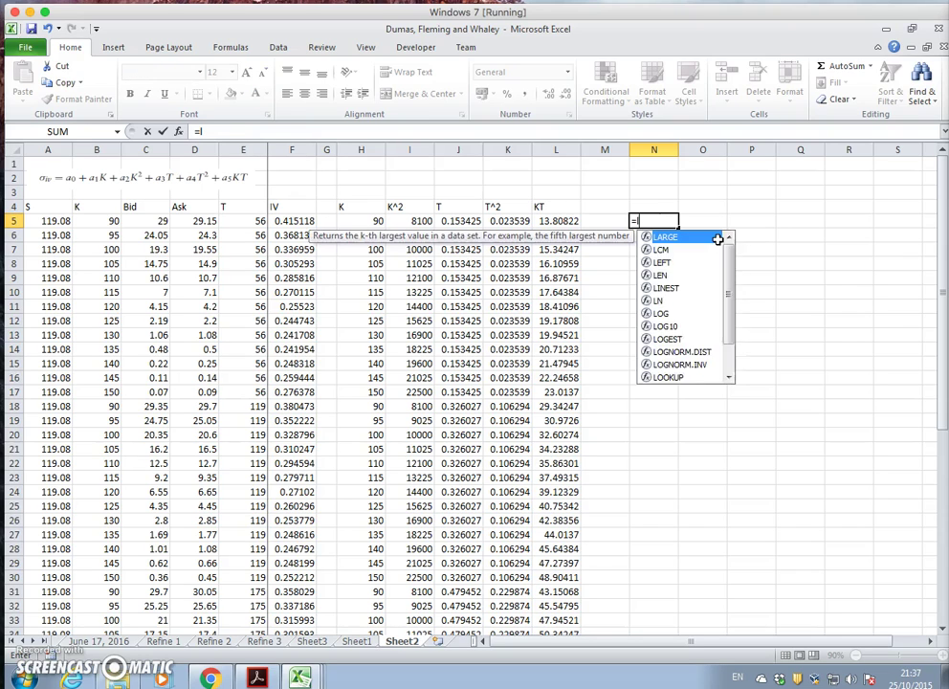
pyautogui.write('inest(')
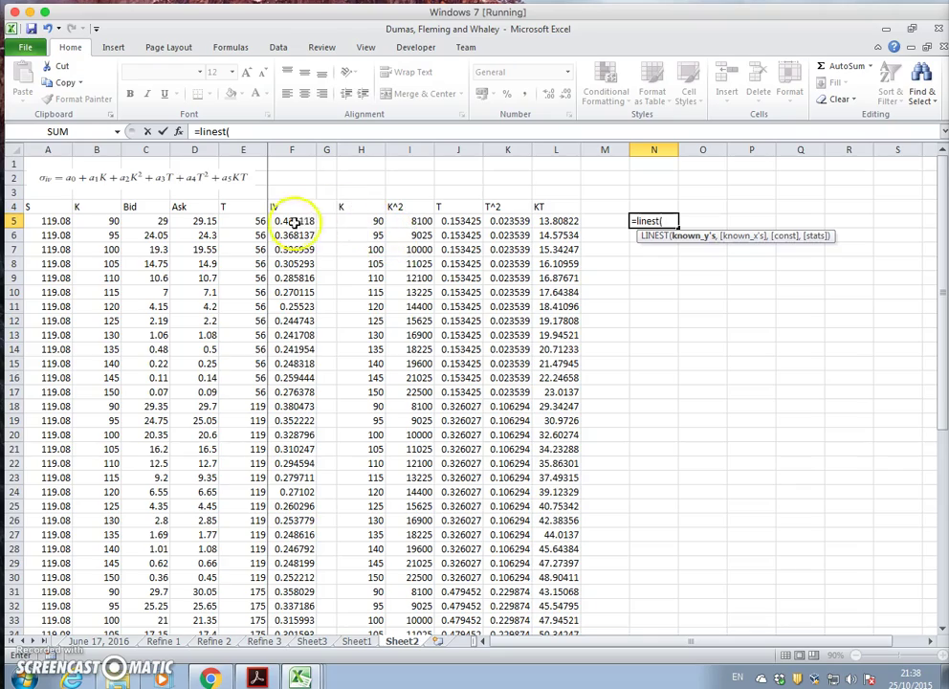
pyautogui.moveTo(292, 221); pyautogui.dragTo(303, 660)
pyautogui.scroll(-4, 550, 383)
pyautogui.scroll(11, 559, 431)
pyautogui.scroll(1, 565, 436)
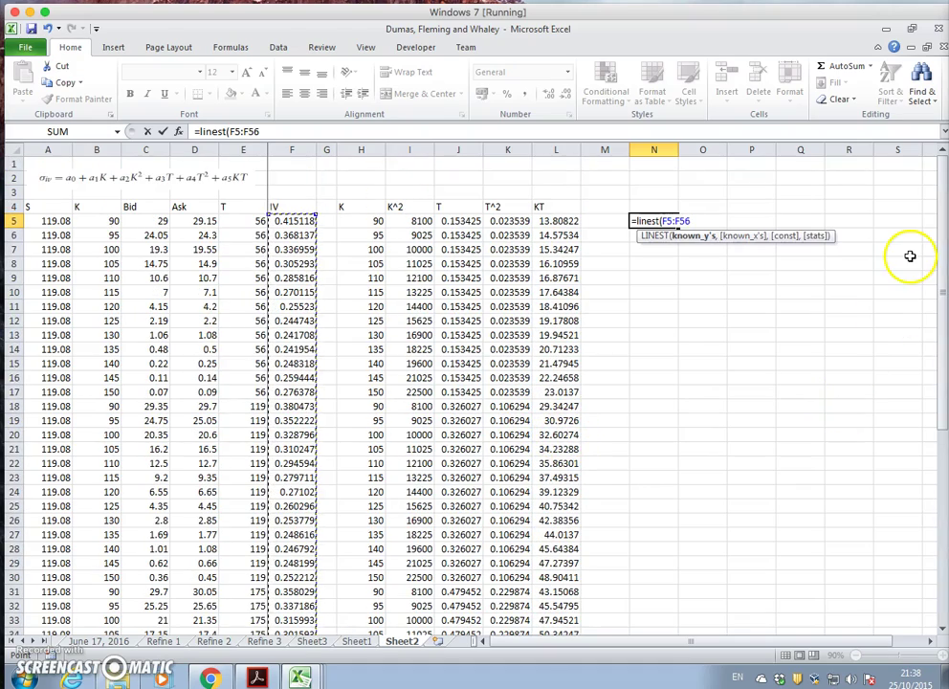
pyautogui.write(',')
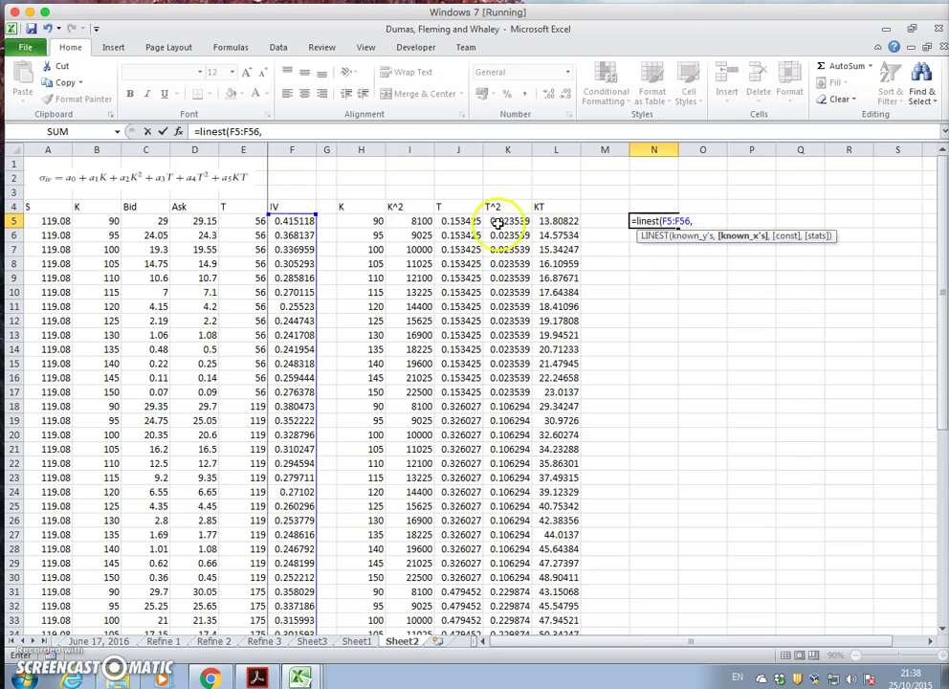
# Complete the LINEST formula with H5:L56 as known x's and TRUE for both constant and statistics, entering it as an array formula
pyautogui.moveTo(356, 221); pyautogui.dragTo(556, 606)
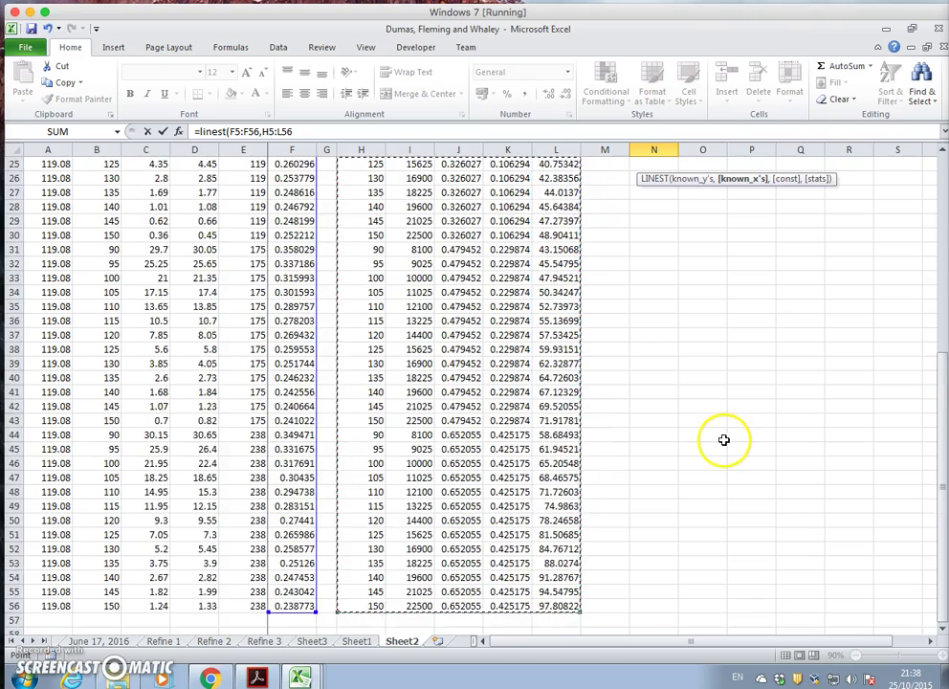
pyautogui.scroll(8, 724, 439)
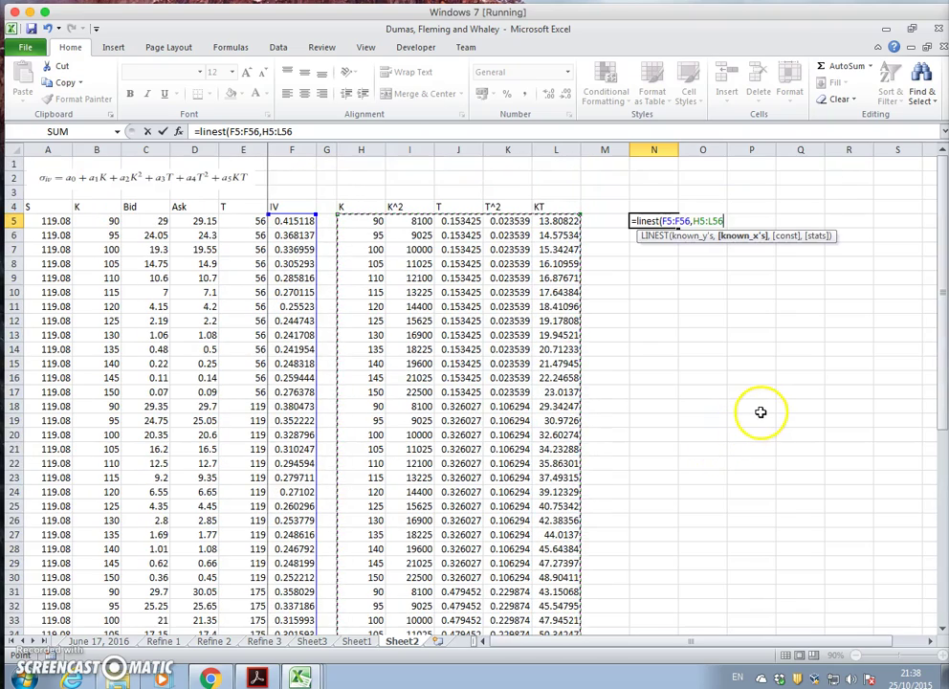
pyautogui.write(',True')
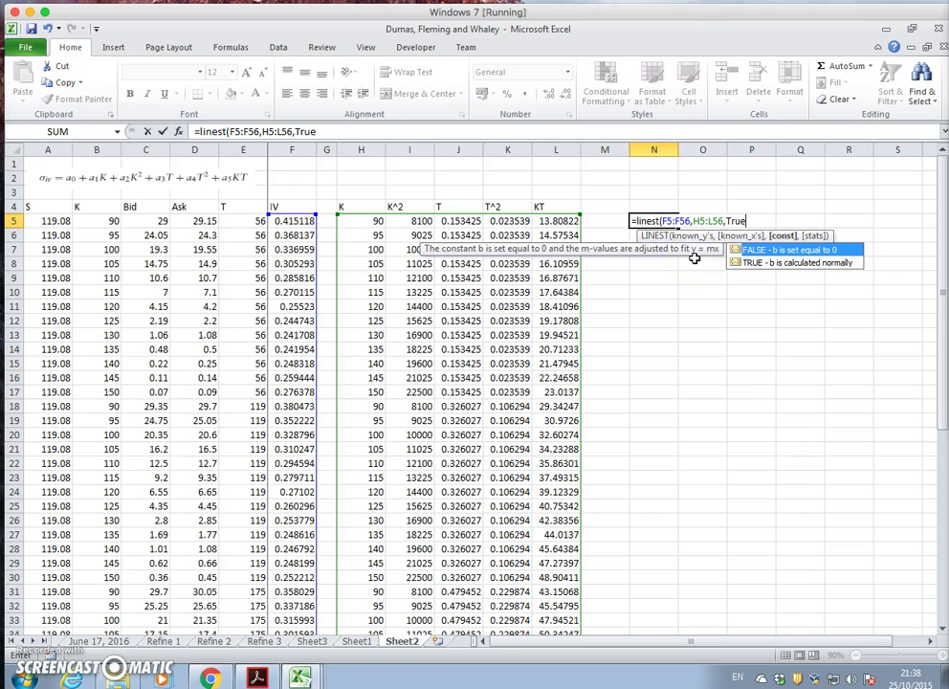
pyautogui.write(',')
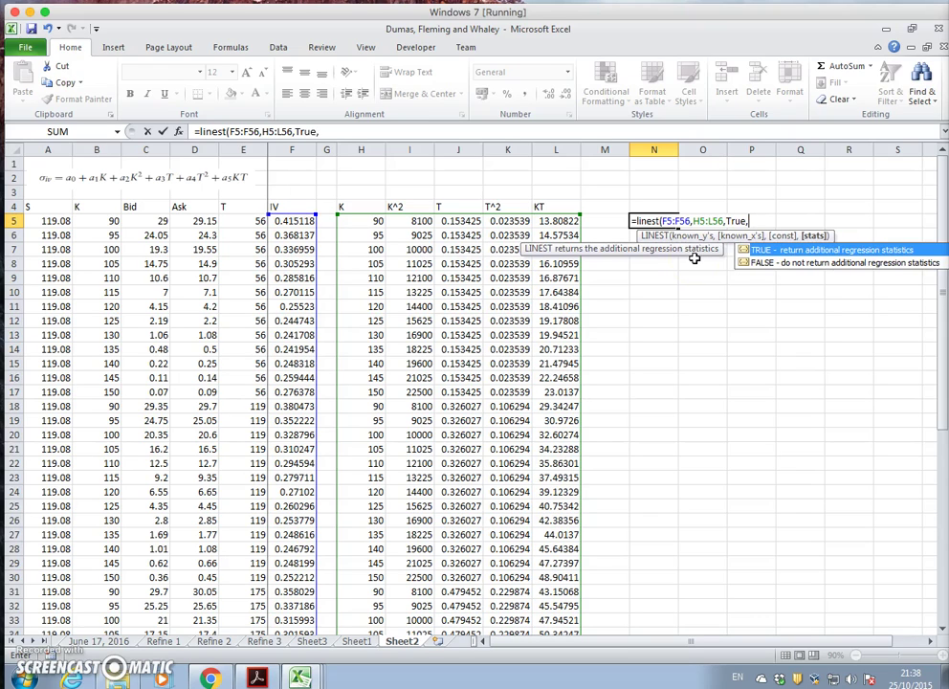
pyautogui.write('True')
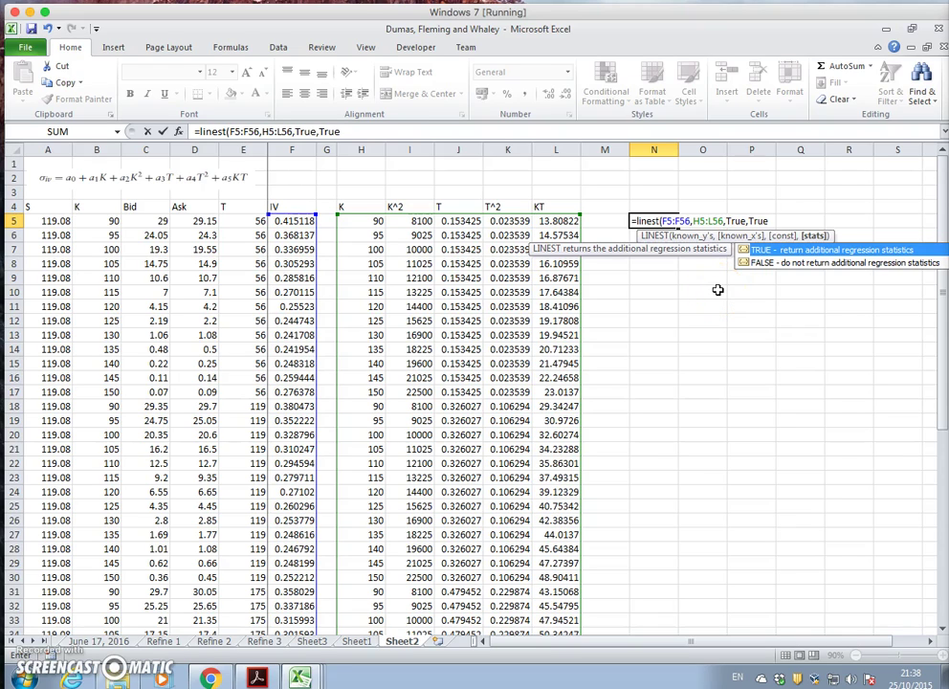
pyautogui.write(')')
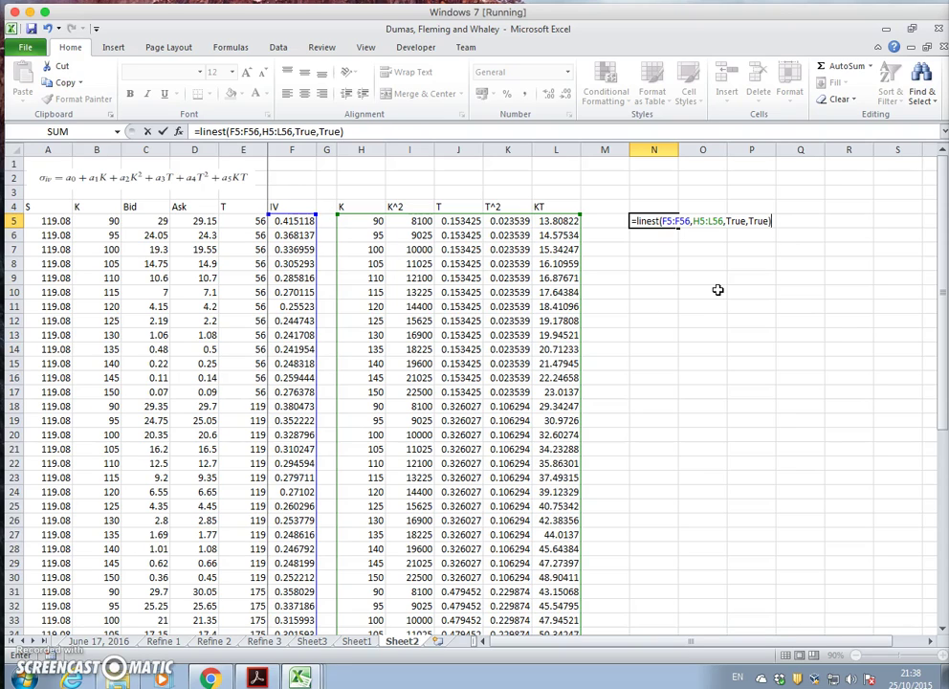
pyautogui.hotkey('ctrl', 'shift', 'Return')
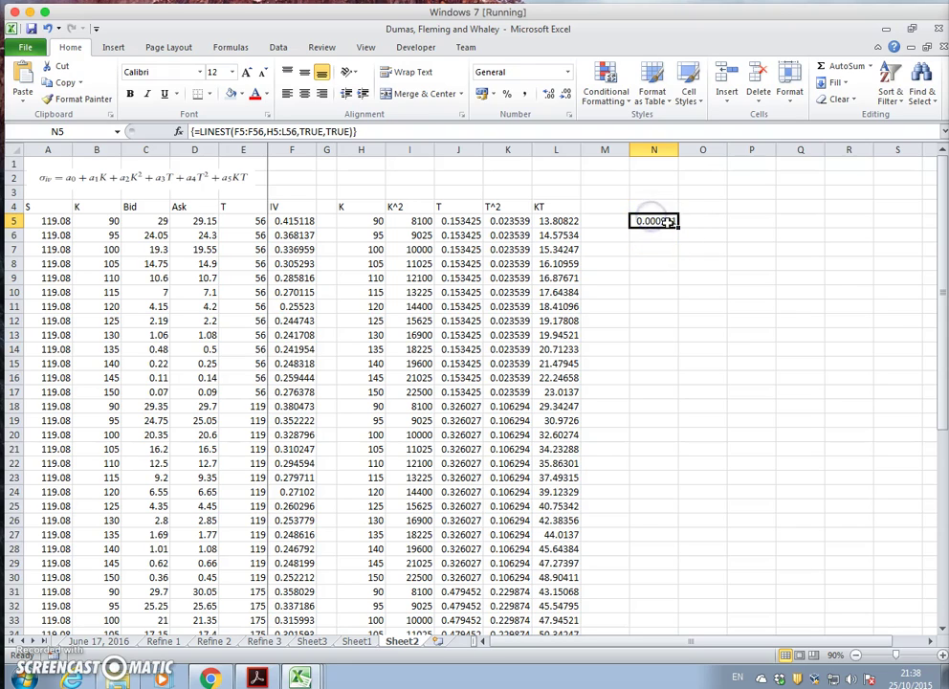
# Extend the LINEST array formula from N5 over the range N5:S11
pyautogui.moveTo(672, 221); pyautogui.dragTo(767, 225)
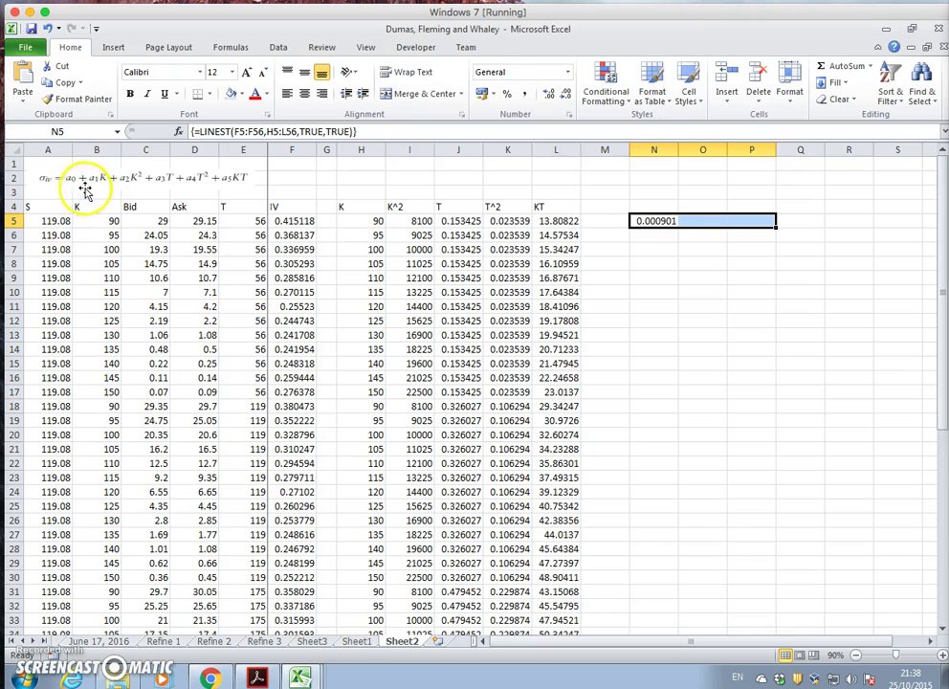
pyautogui.moveTo(658, 220); pyautogui.dragTo(877, 226)
pyautogui.click(892, 221)
pyautogui.moveTo(648, 220); pyautogui.dragTo(849, 240)
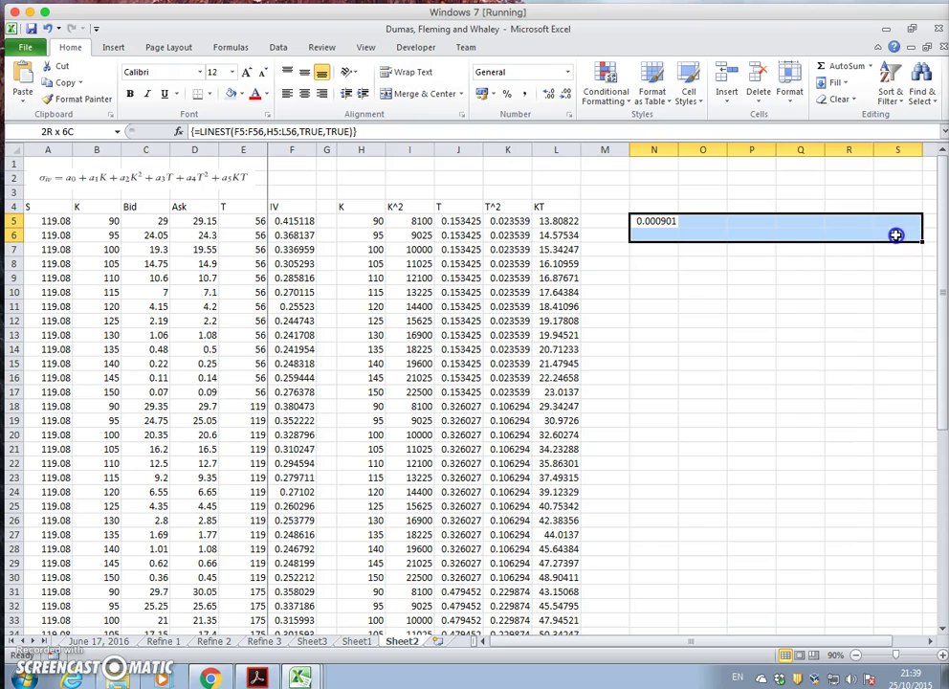
pyautogui.moveTo(896, 235); pyautogui.dragTo(900, 307)
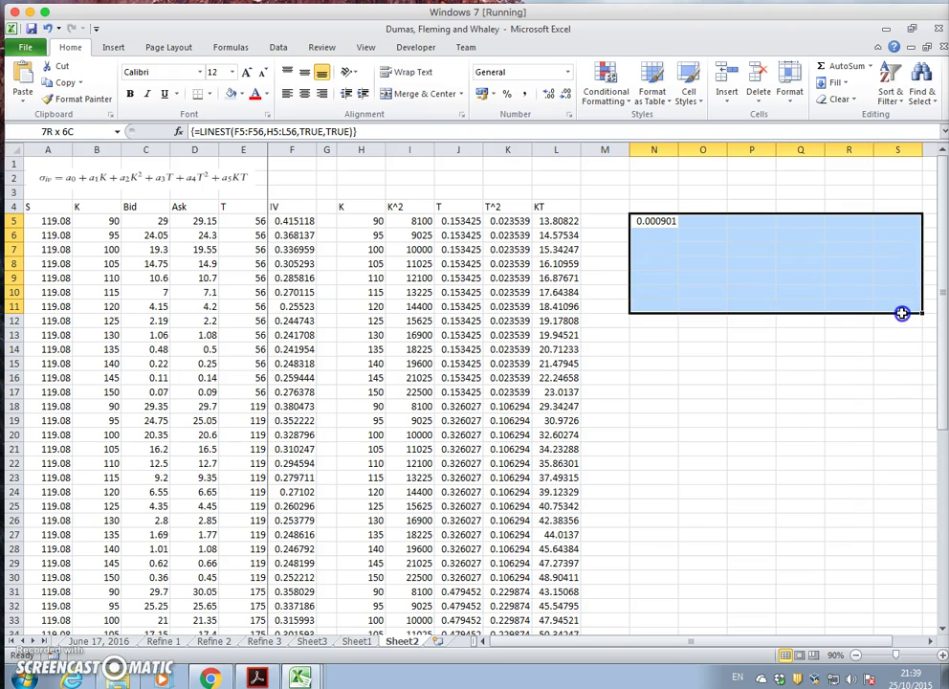
pyautogui.click(390, 126)
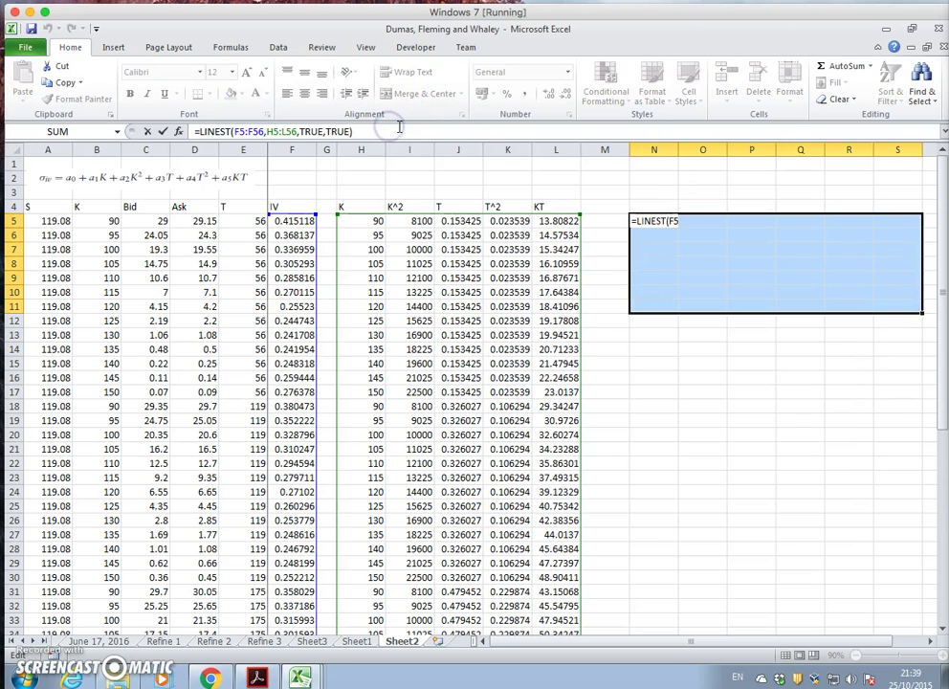
pyautogui.click(399, 127)
pyautogui.hotkey('ctrl', 'shift', 'Return')
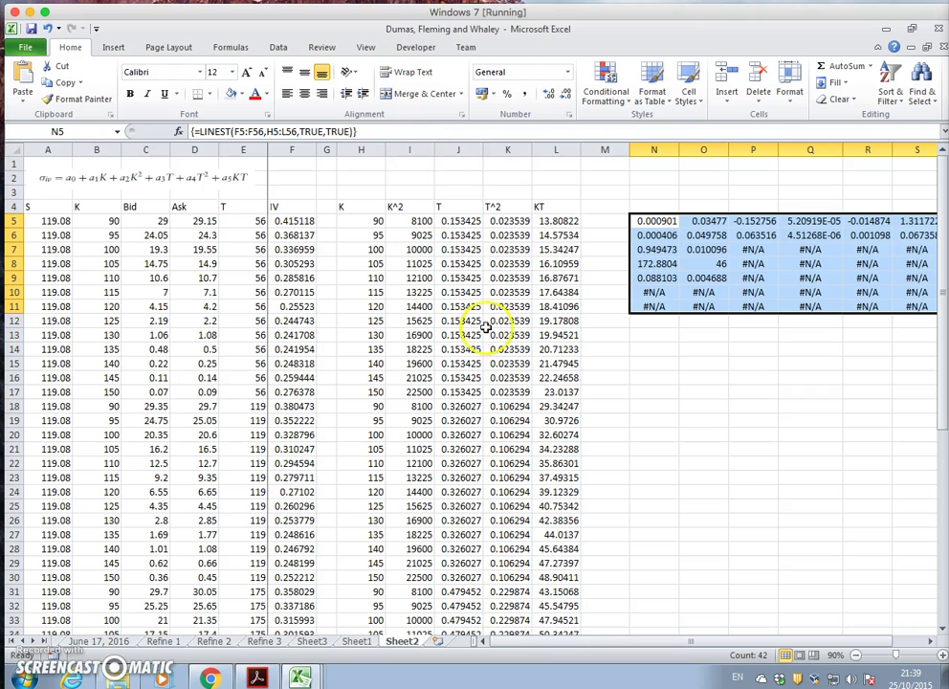
# Label the last three LINEST output columns in row 4: ao in S4, a1 in R4 and a2 in Q4
pyautogui.click(855, 655)
pyautogui.click(775, 424)
pyautogui.click(587, 212)
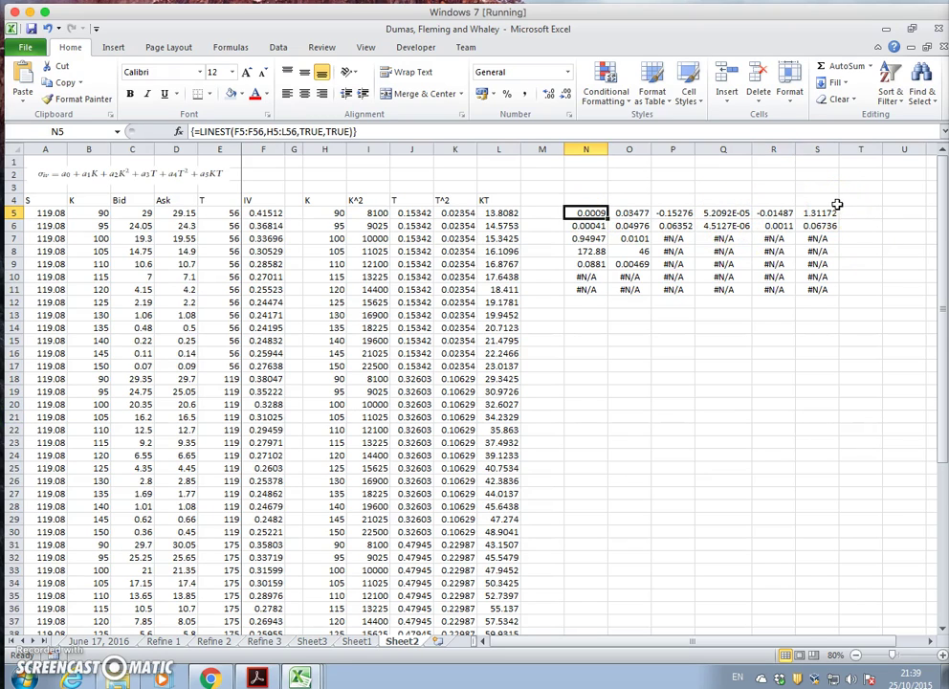
pyautogui.click(819, 200)
pyautogui.write('ao')
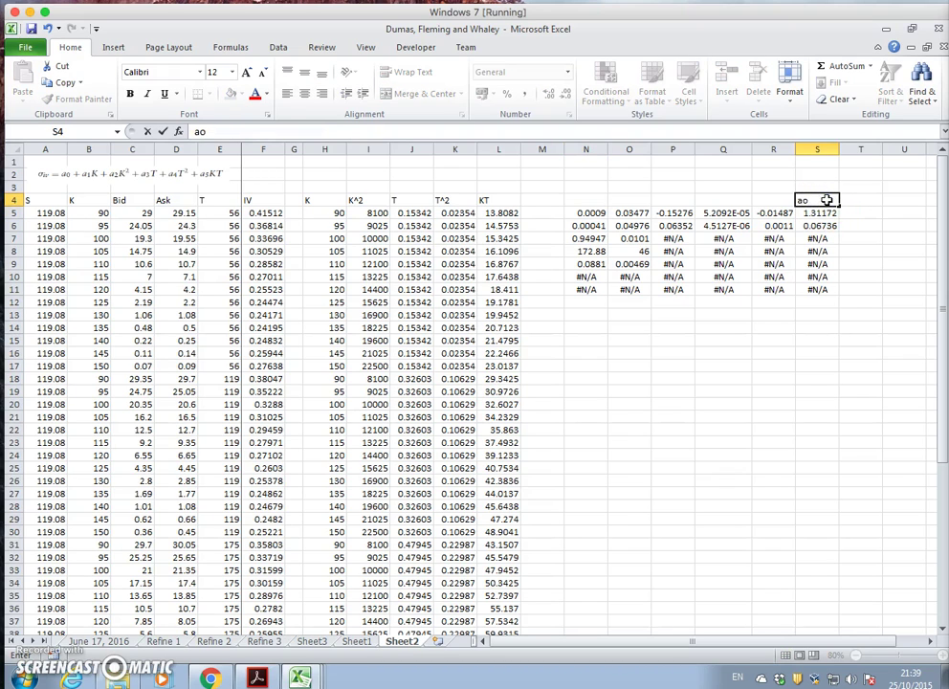
pyautogui.press('Left')
pyautogui.write('a1')
pyautogui.press('Left')
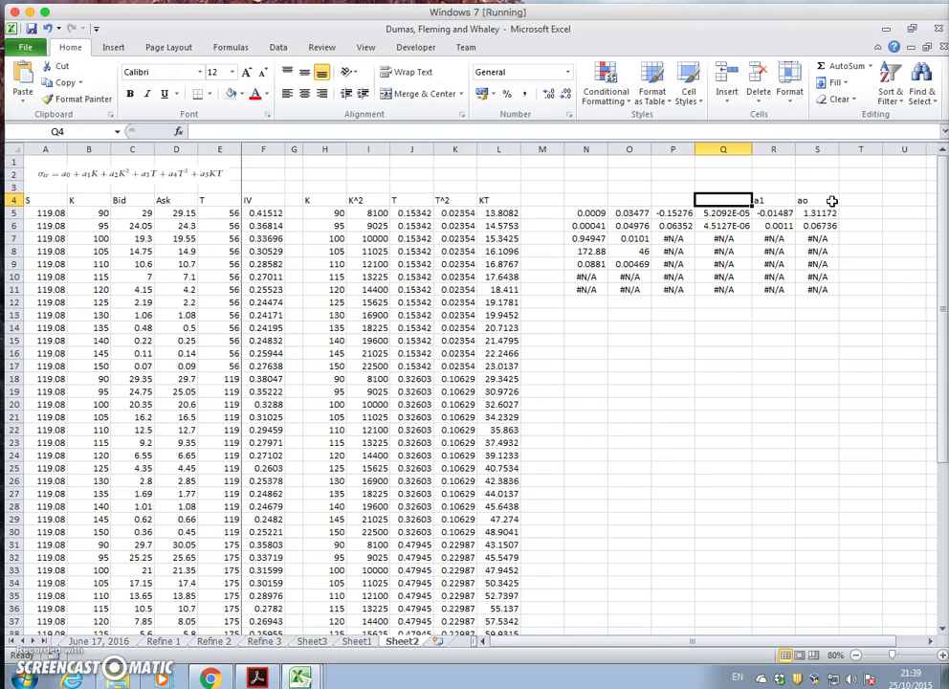
pyautogui.write('a')
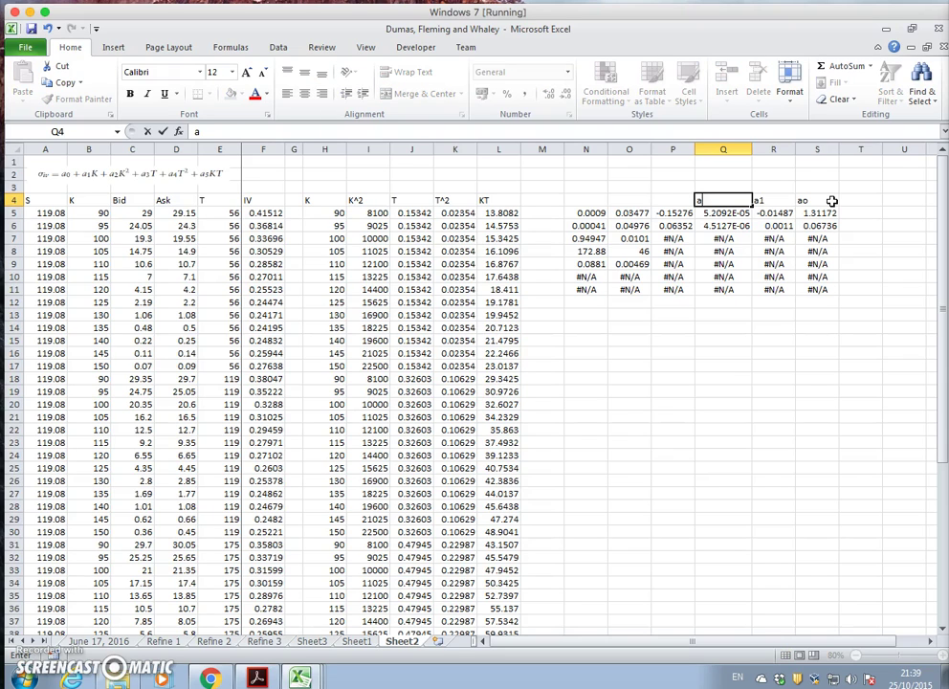
pyautogui.write('2')
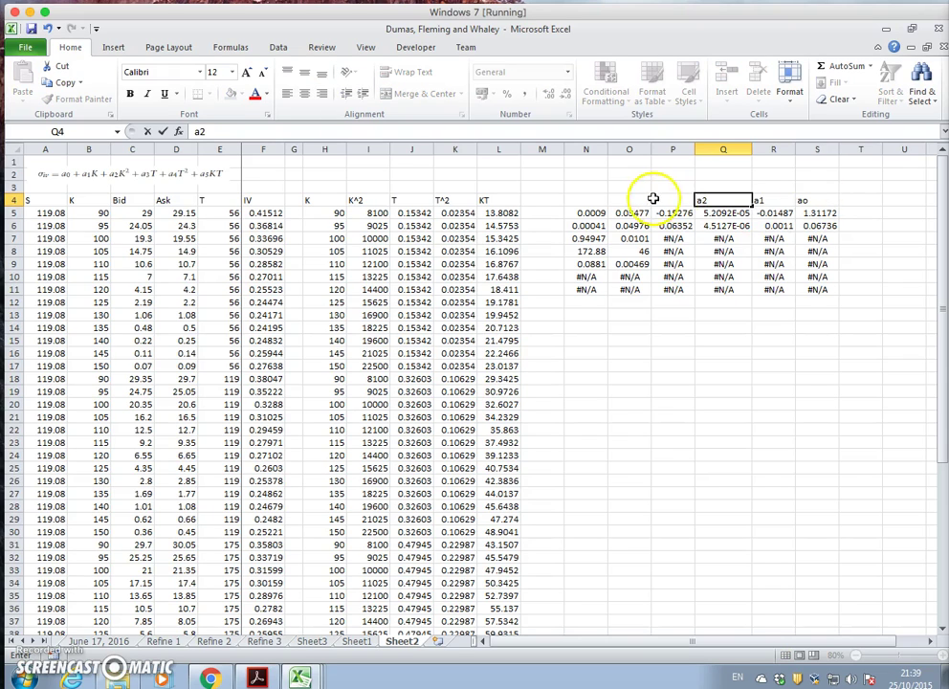
# Label the remaining LINEST output columns in row 4: a3 in P4, a4 in O4 and a5 in N4
pyautogui.click(669, 199)
pyautogui.write('a3')
pyautogui.click(620, 198)
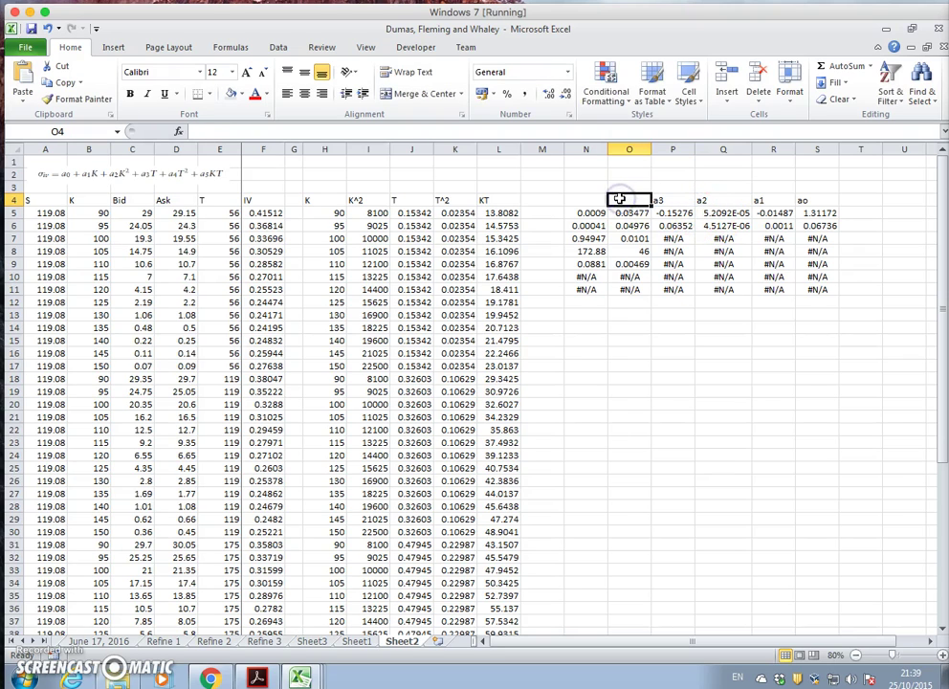
pyautogui.write('a4')
pyautogui.click(581, 203)
pyautogui.write('a')
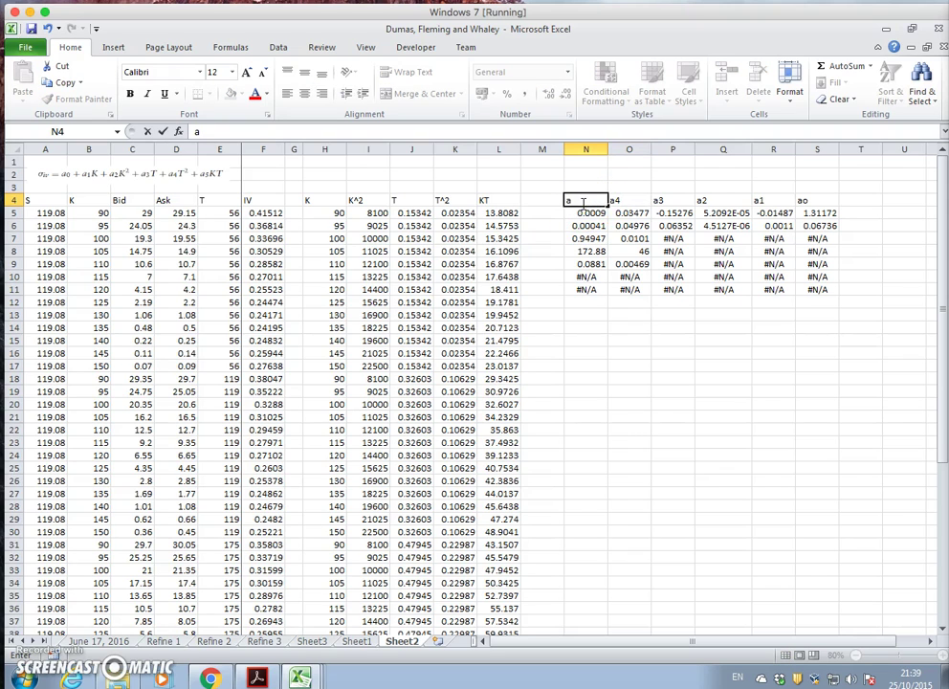
pyautogui.press('Return')
pyautogui.click(702, 364)
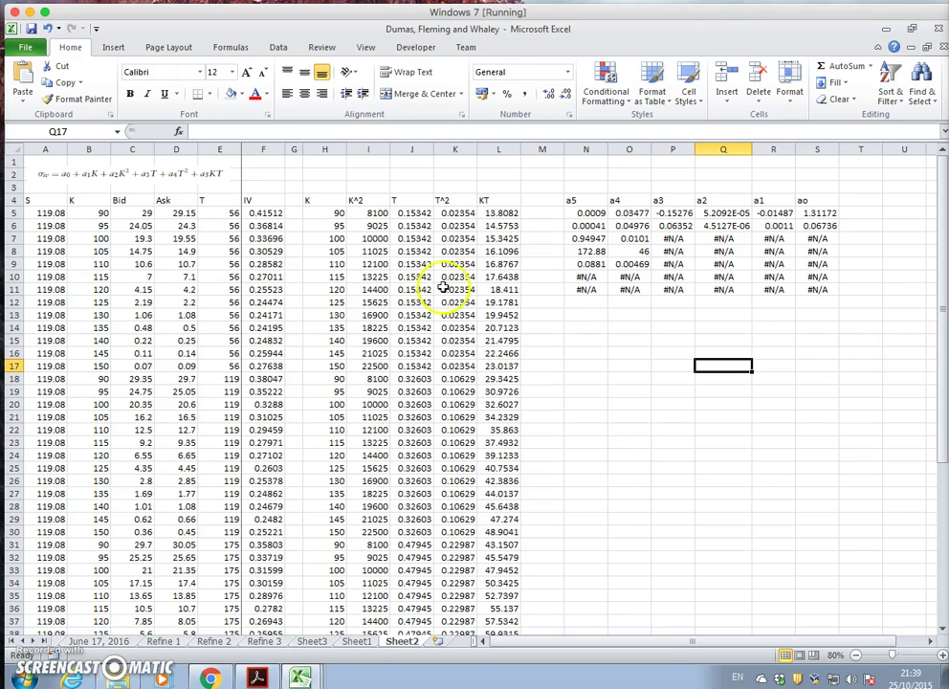
# Check the estimated coefficients in row 5 against the terms of the volatility equation
pyautogui.click(588, 212)
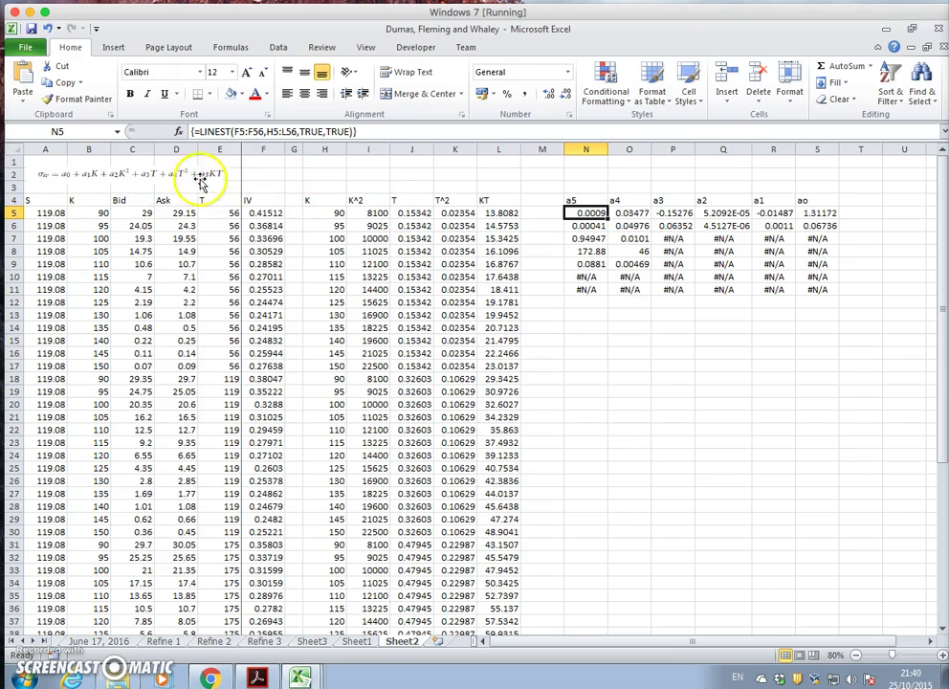
pyautogui.click(827, 212)
pyautogui.click(775, 213)
pyautogui.click(724, 213)
pyautogui.click(579, 212)
pyautogui.click(662, 355)
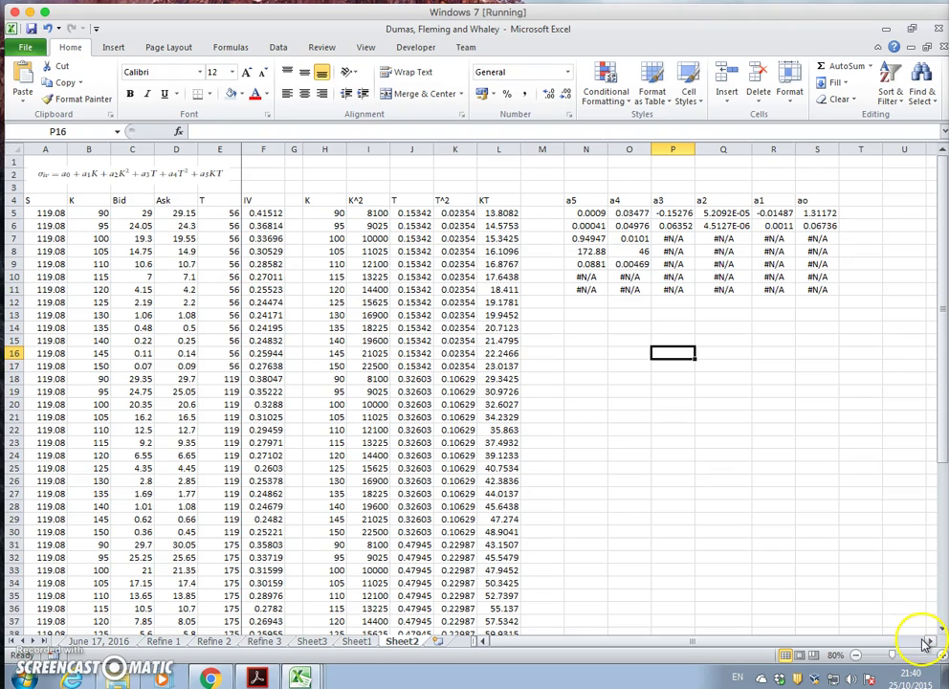
# Add the header "IV Fit" in U4 for the fitted implied volatility column
pyautogui.moveTo(927, 644); pyautogui.dragTo(929, 643)
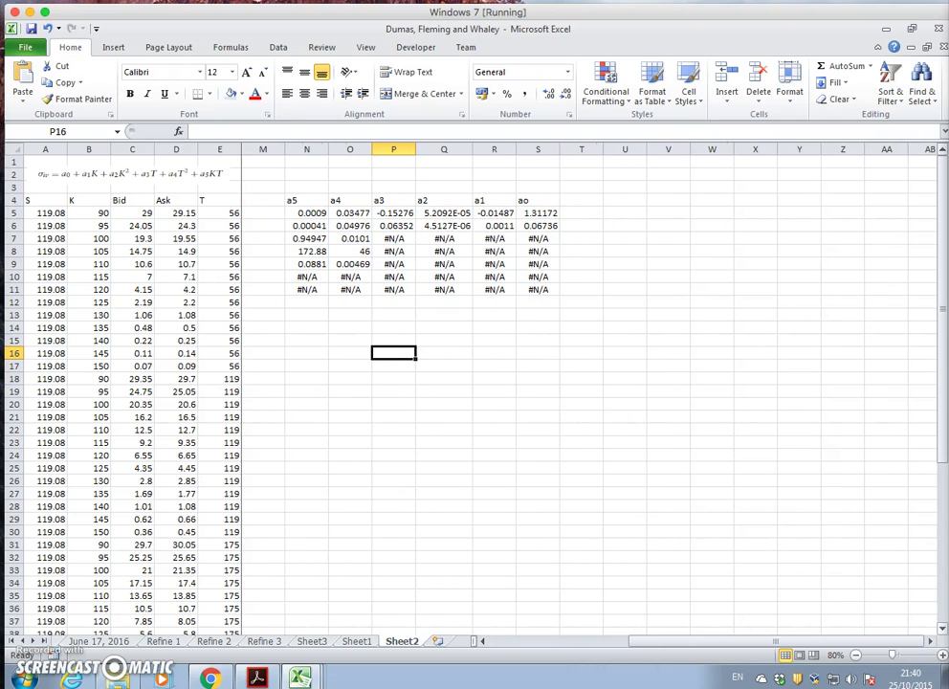
pyautogui.click(624, 595)
pyautogui.click(481, 643)
pyautogui.moveTo(481, 643); pyautogui.dragTo(482, 644)
pyautogui.click(859, 200)
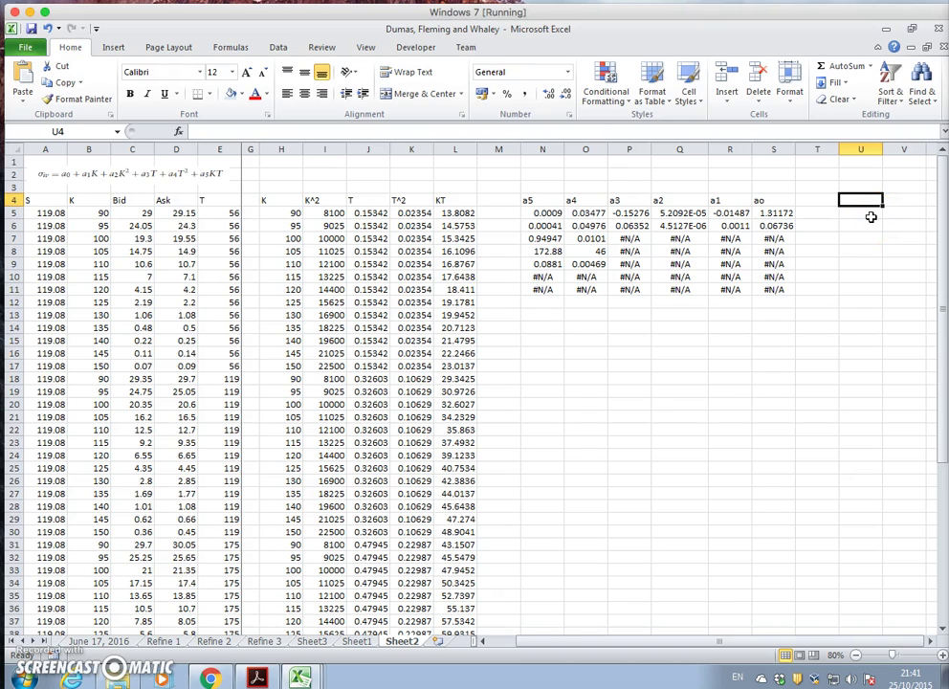
pyautogui.write('IV Fit')
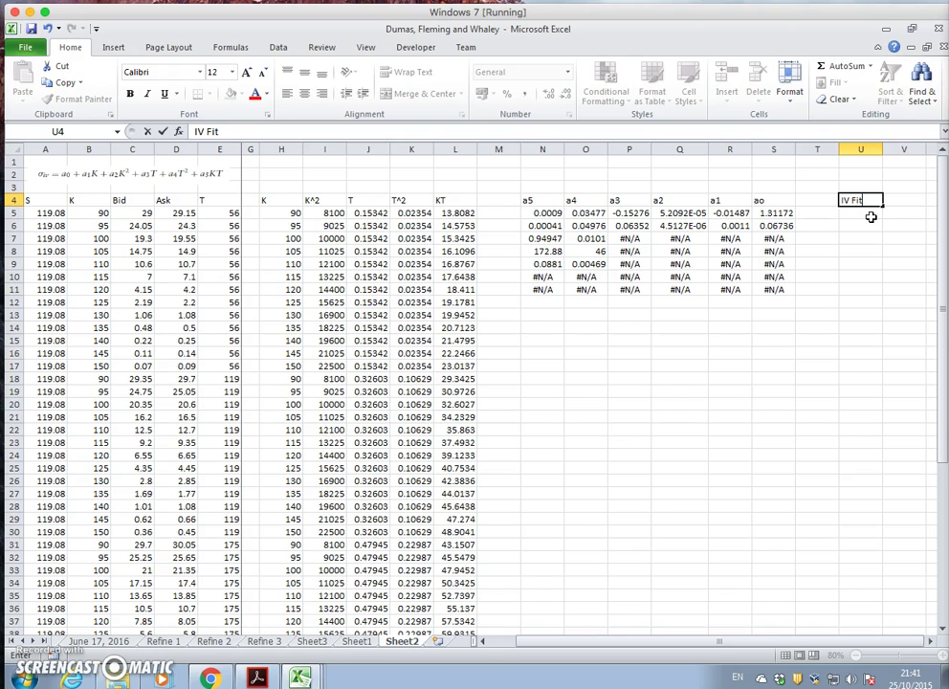
pyautogui.press('Return')
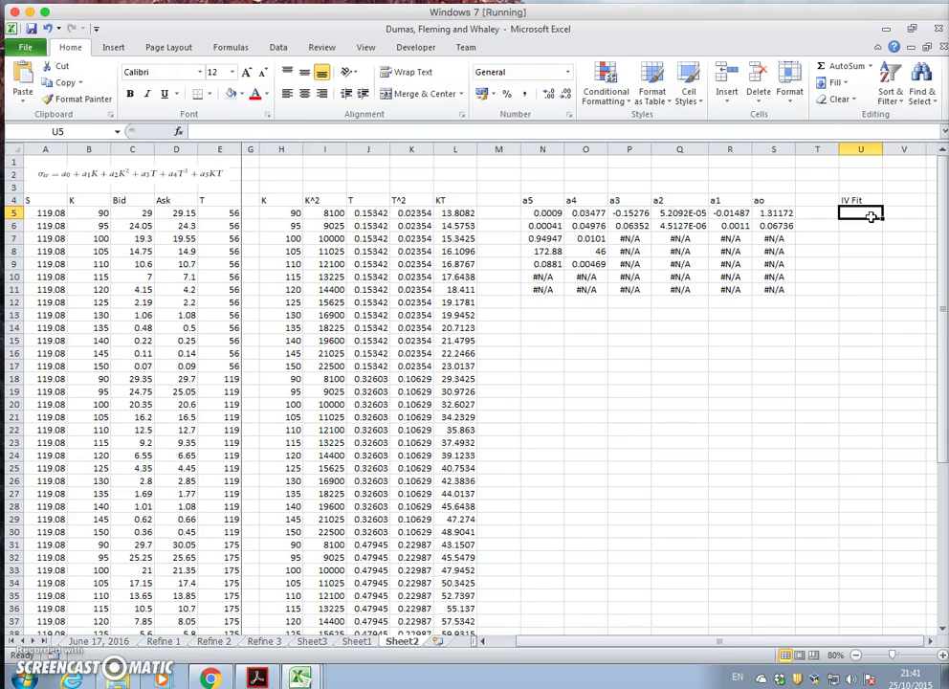
# Start the fitted volatility formula in U5 with the constant, K and K^2 terms: =$S$5+$R$5*H5+$Q$5*I5
pyautogui.write('=')
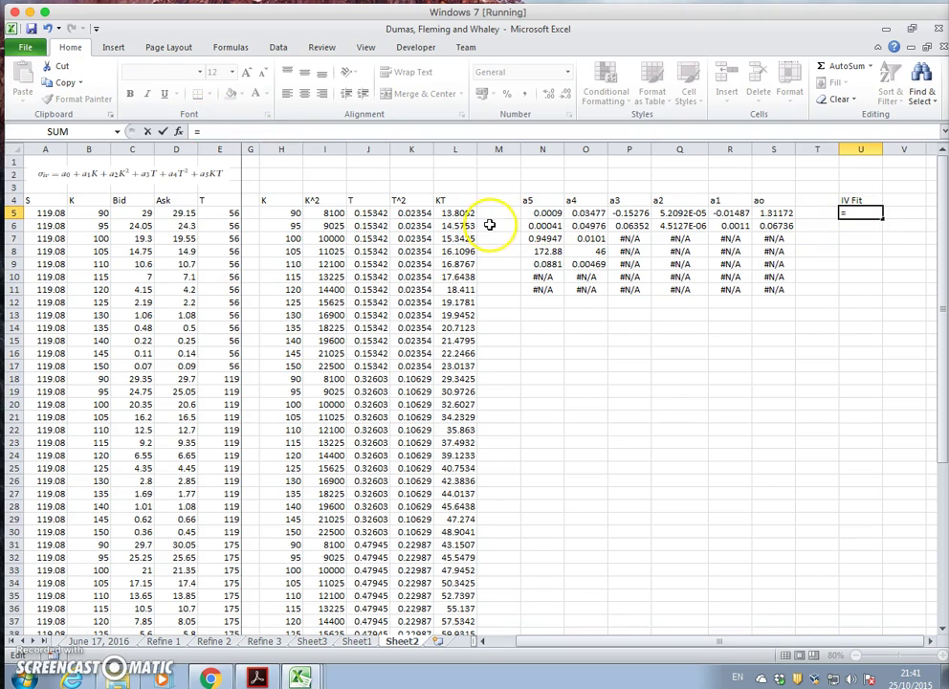
pyautogui.click(768, 212)
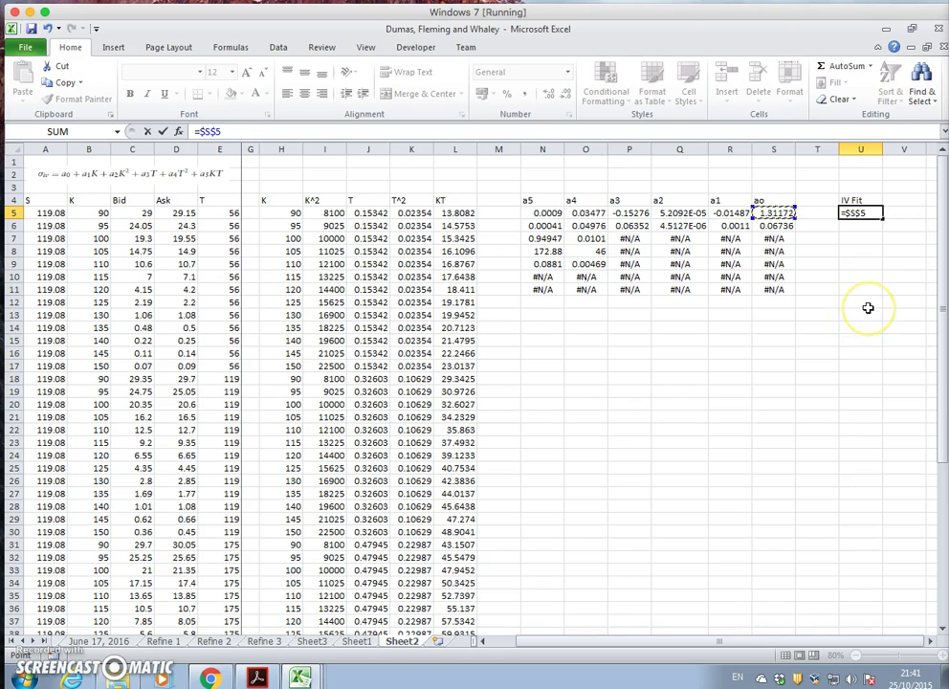
pyautogui.write('+')
pyautogui.click(731, 212)
pyautogui.press('F4')
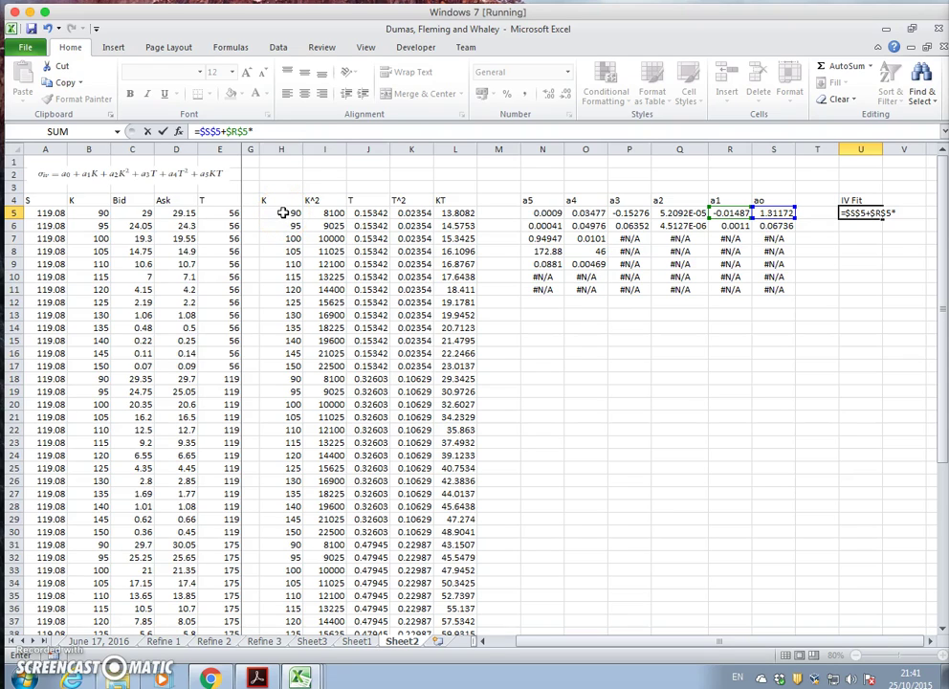
pyautogui.click(283, 212)
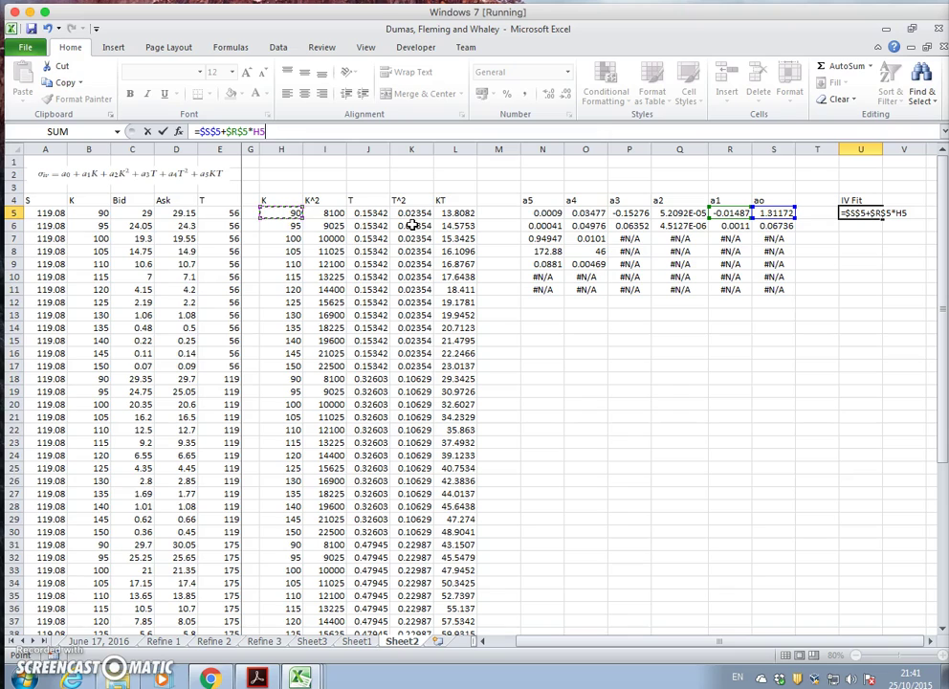
pyautogui.write('+')
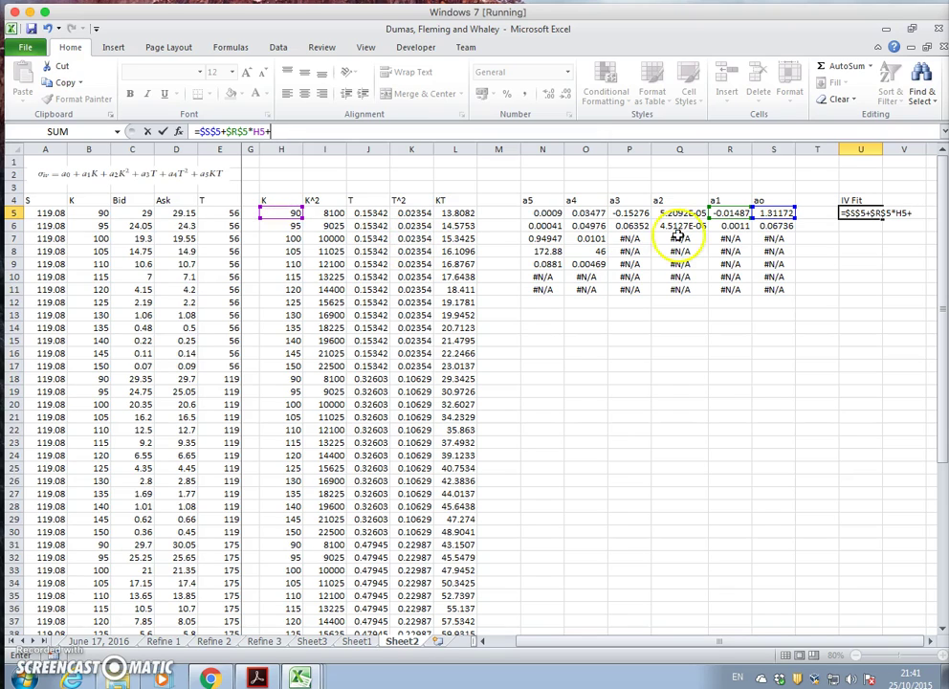
pyautogui.click(687, 213)
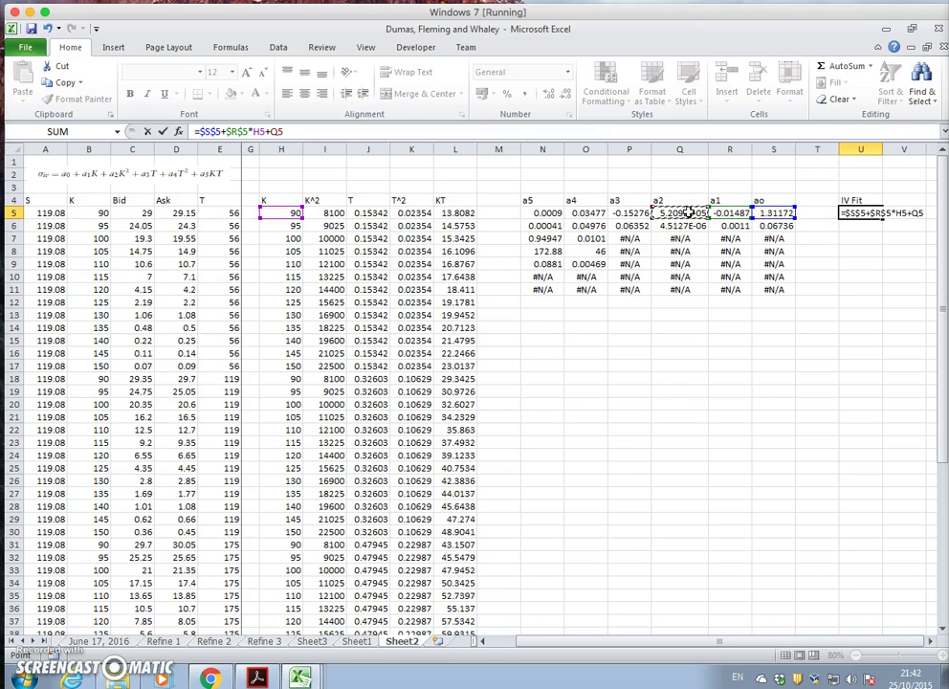
pyautogui.press('F4')
pyautogui.write('*')
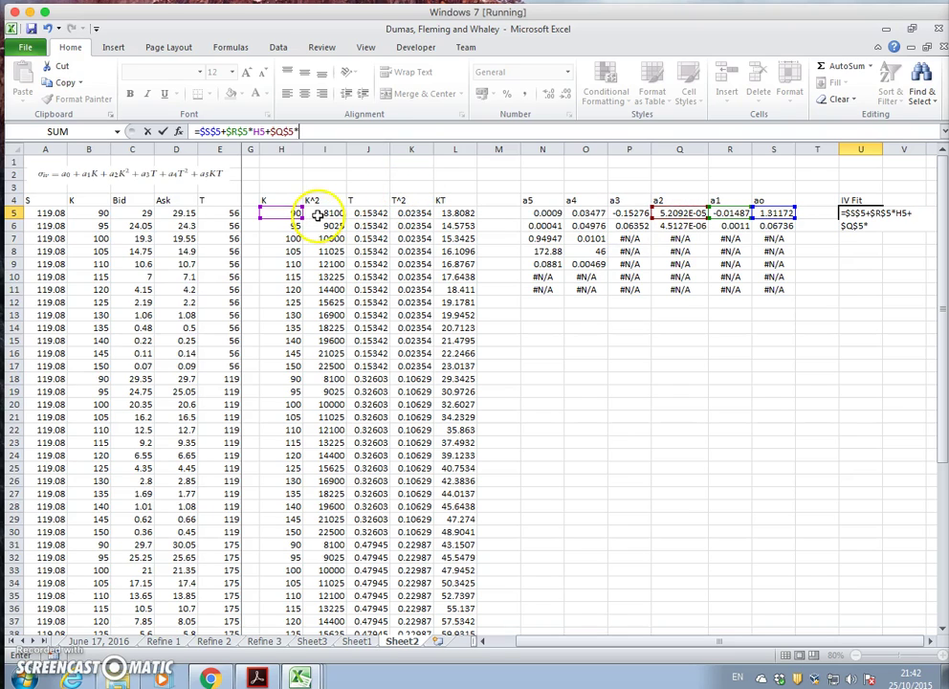
pyautogui.click(317, 213)
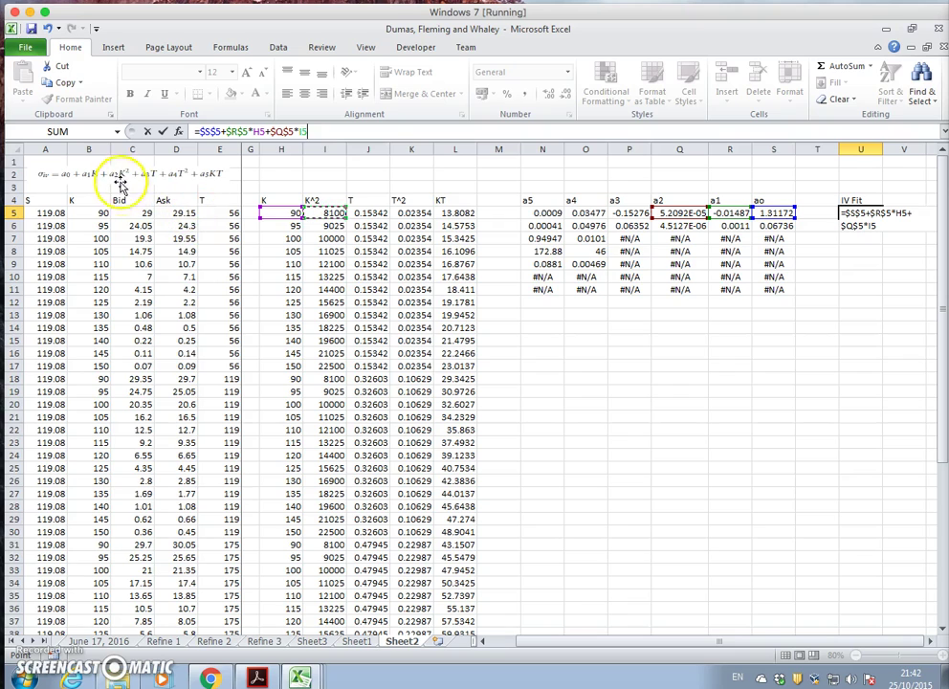
# Append the T and T^2 terms to the U5 formula: +$P$5*J5+$O$5*K5
pyautogui.click(631, 212)
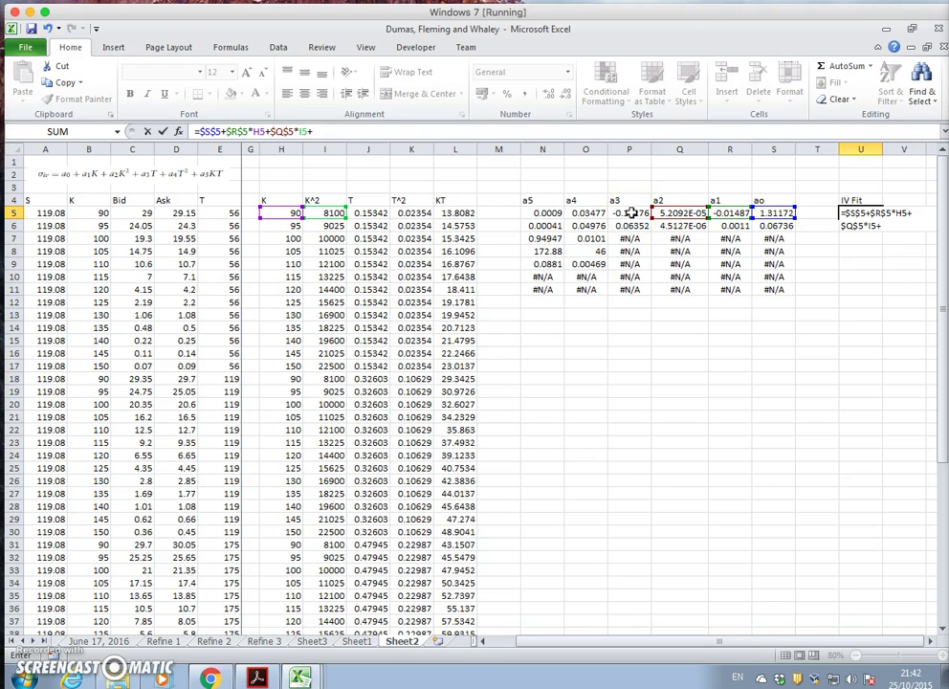
pyautogui.click(631, 212)
pyautogui.press('F4')
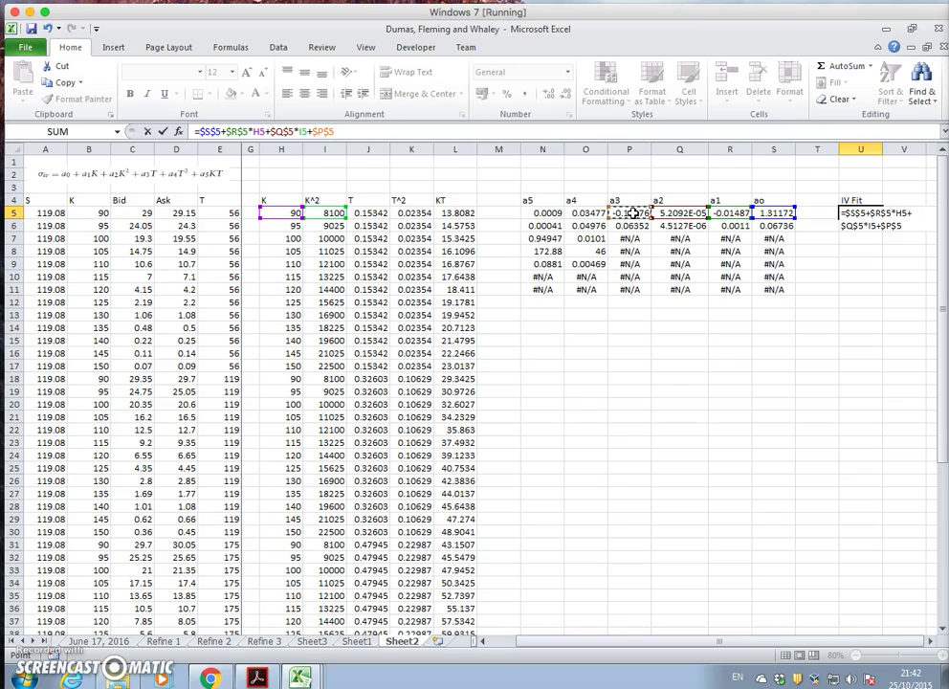
pyautogui.click(372, 213)
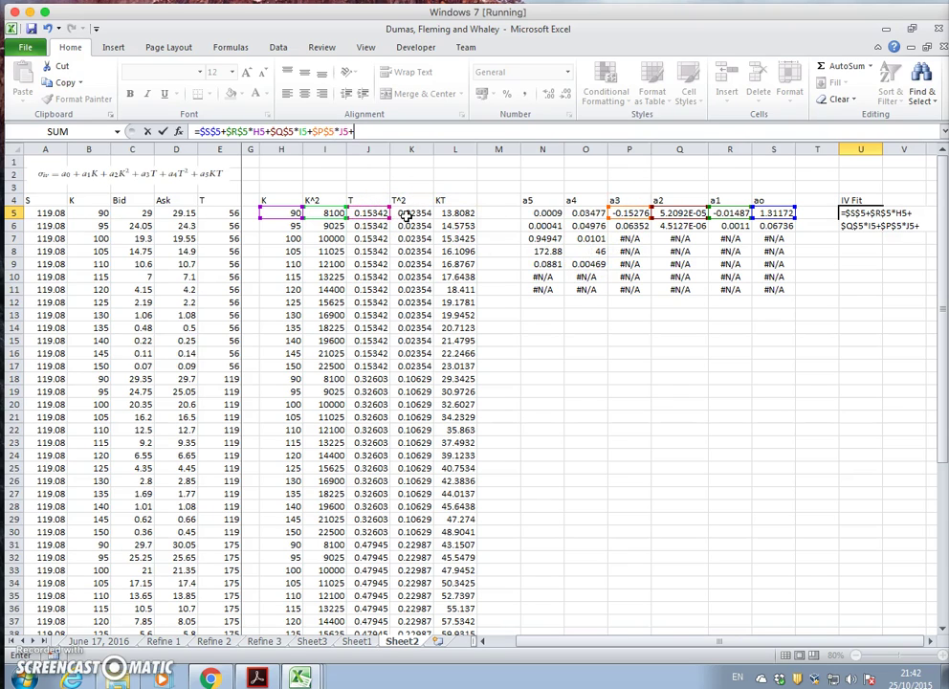
pyautogui.write('+')
pyautogui.click(585, 213)
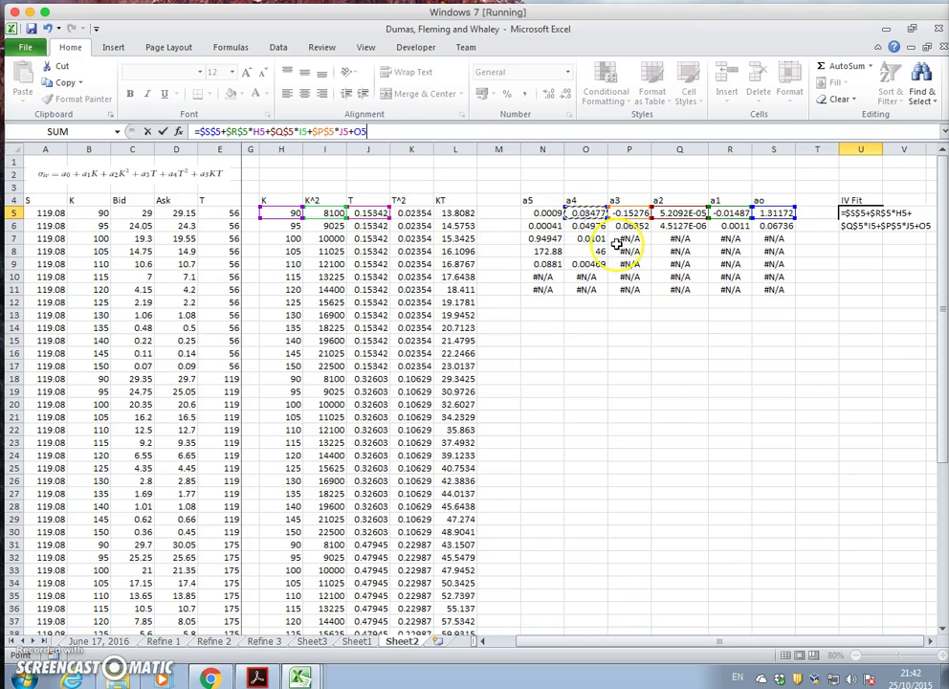
pyautogui.press('F4')
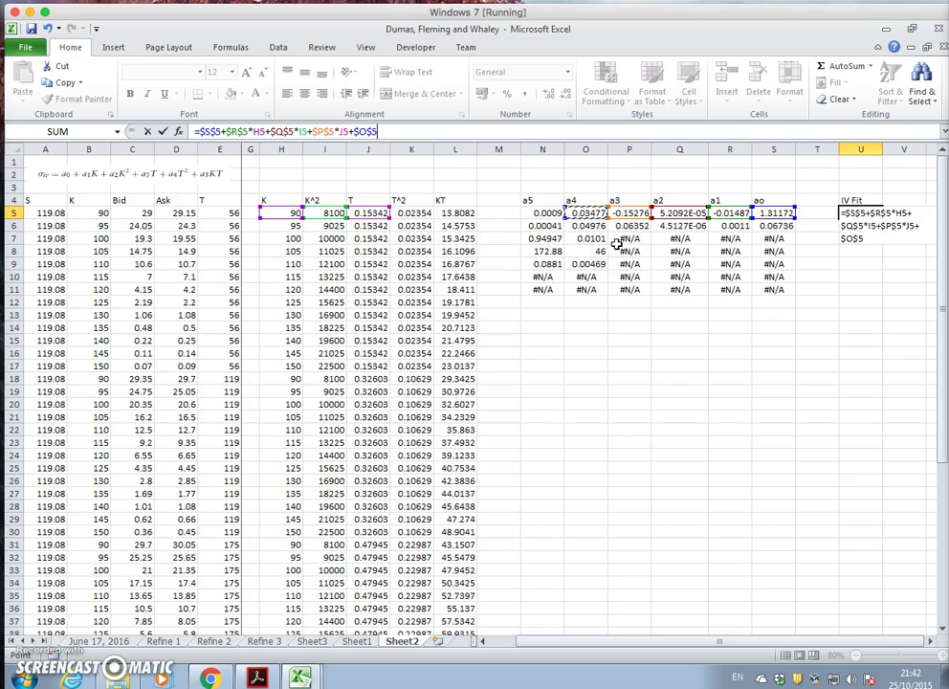
pyautogui.write('*')
pyautogui.click(413, 213)
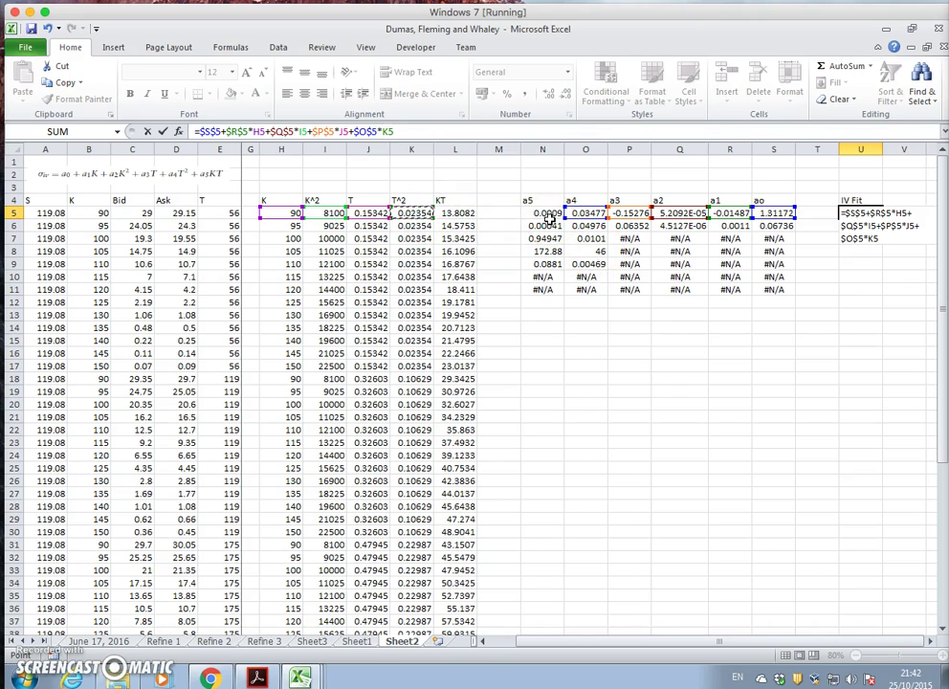
# Complete the U5 formula with the KT term +$N$5*L5 and enter it
pyautogui.write('+')
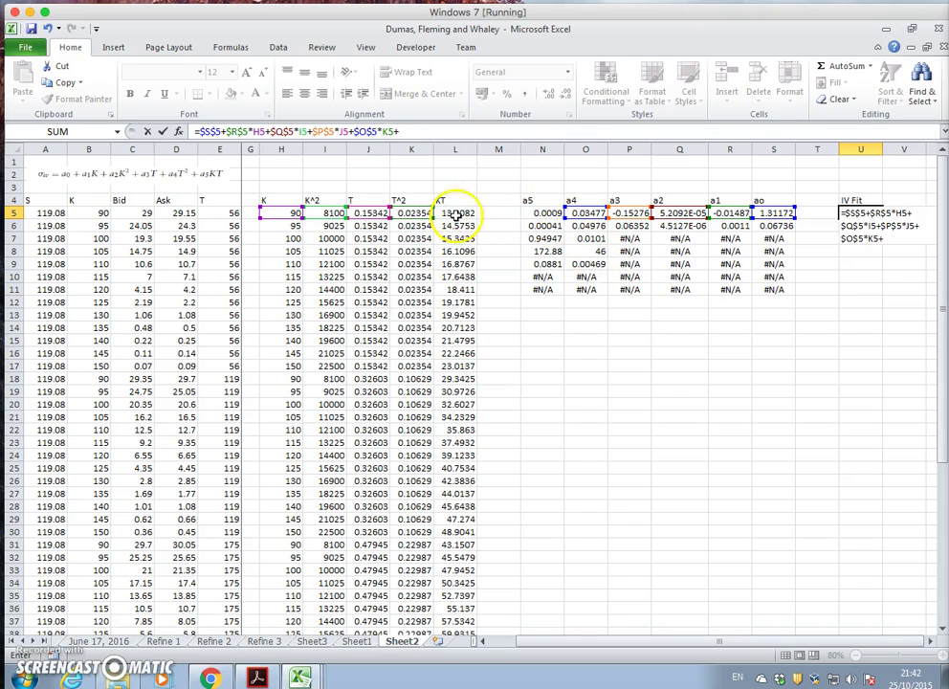
pyautogui.click(530, 211)
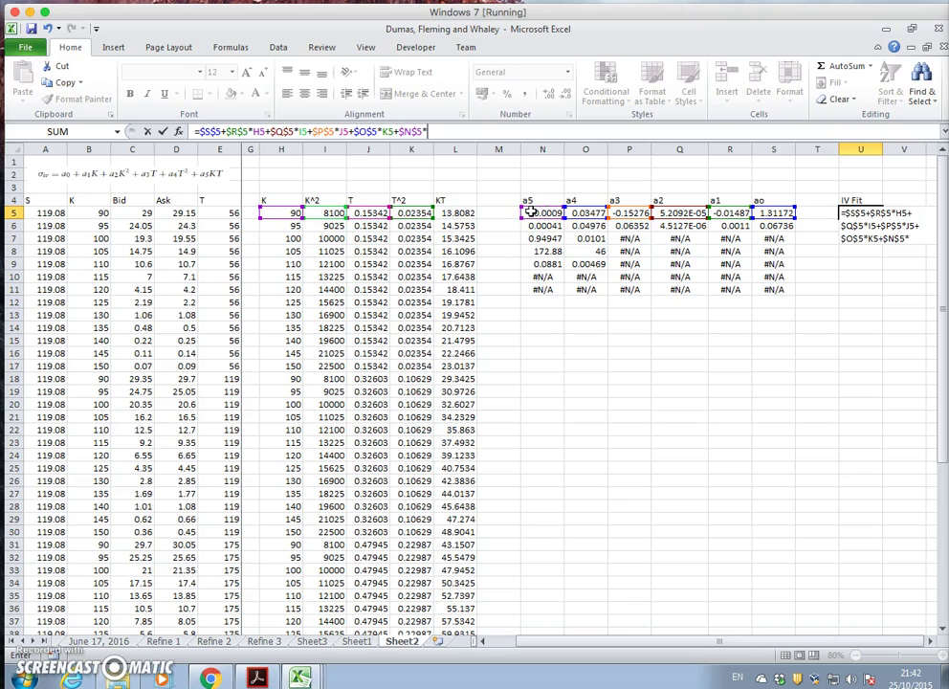
pyautogui.write('*')
pyautogui.click(457, 212)
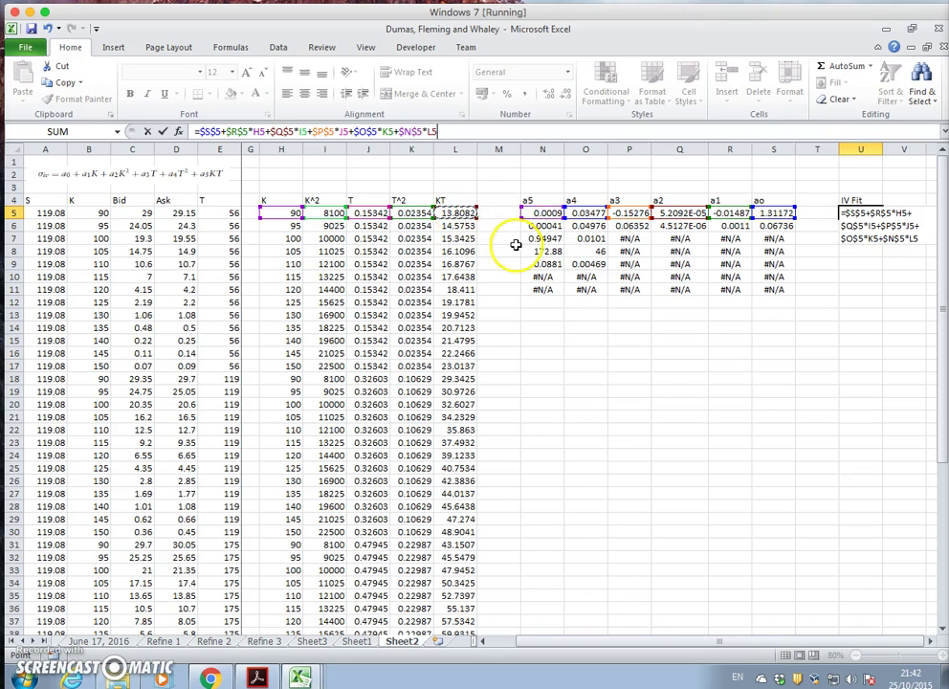
pyautogui.press('Return')
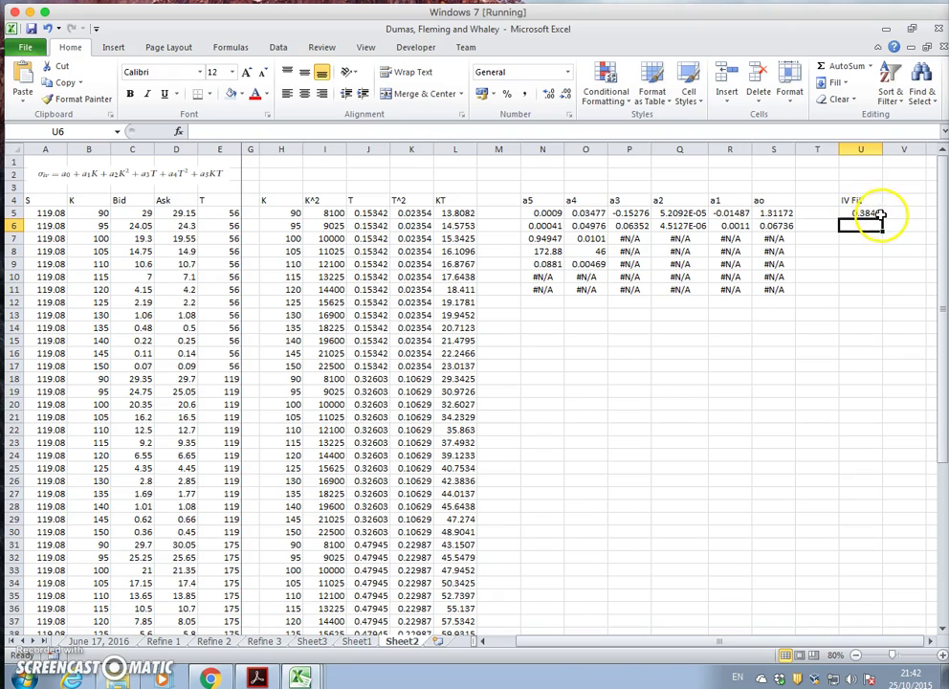
# Fill the IV Fit formula from U5 down column U through the last data row
pyautogui.click(872, 214)
pyautogui.moveTo(885, 218); pyautogui.dragTo(837, 621)
pyautogui.scroll(-4, 888, 488)
pyautogui.scroll(10, 888, 488)
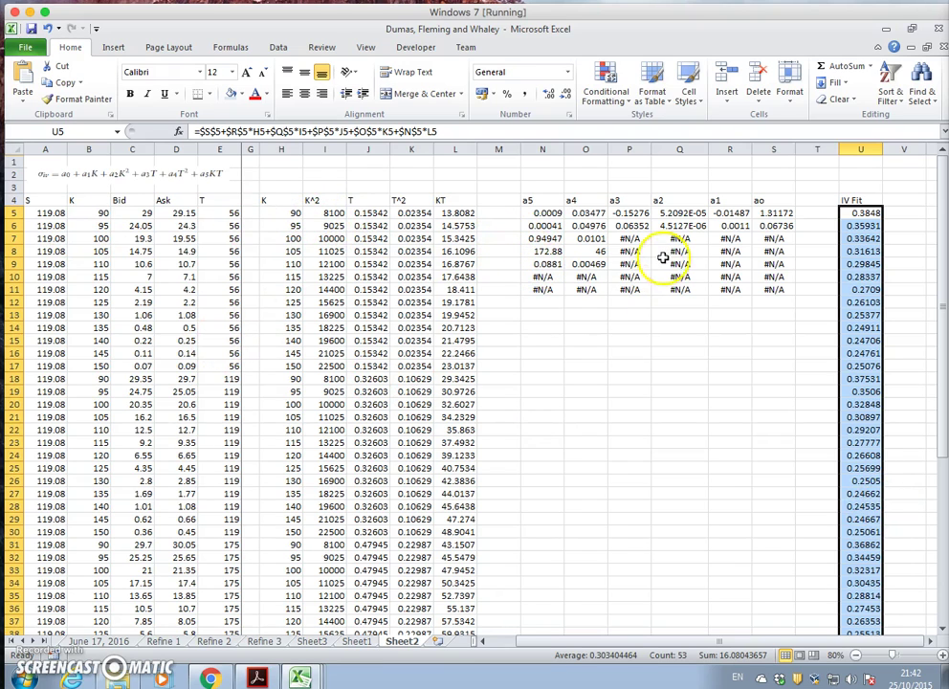
# Inspect the cell references of the filled formula in U18 against the coefficients and regressors
pyautogui.click(862, 379)
pyautogui.press('F2')
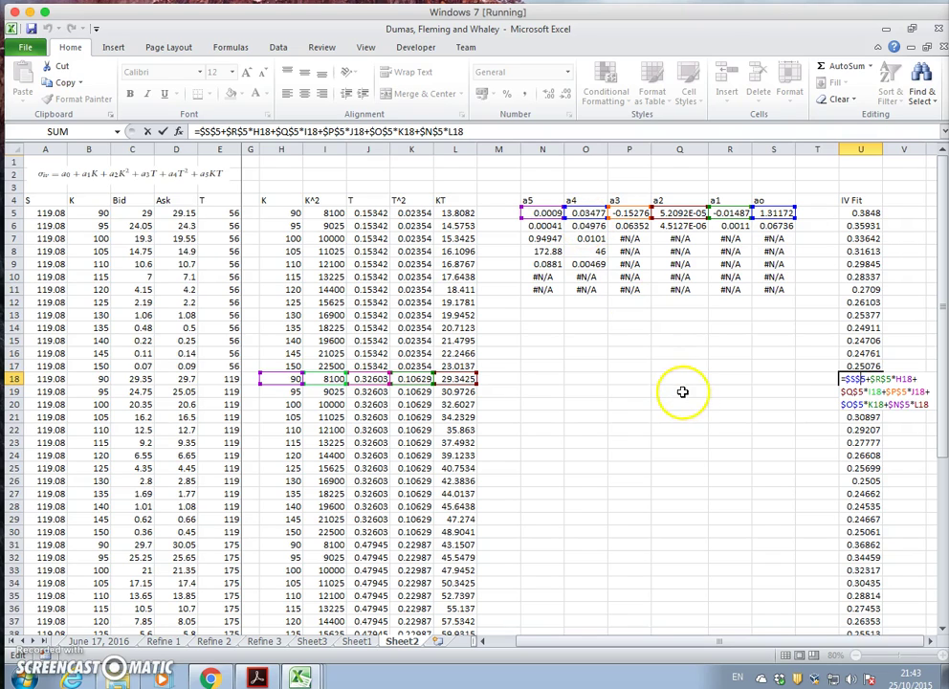
pyautogui.hotkey('ctrl', 'Return')
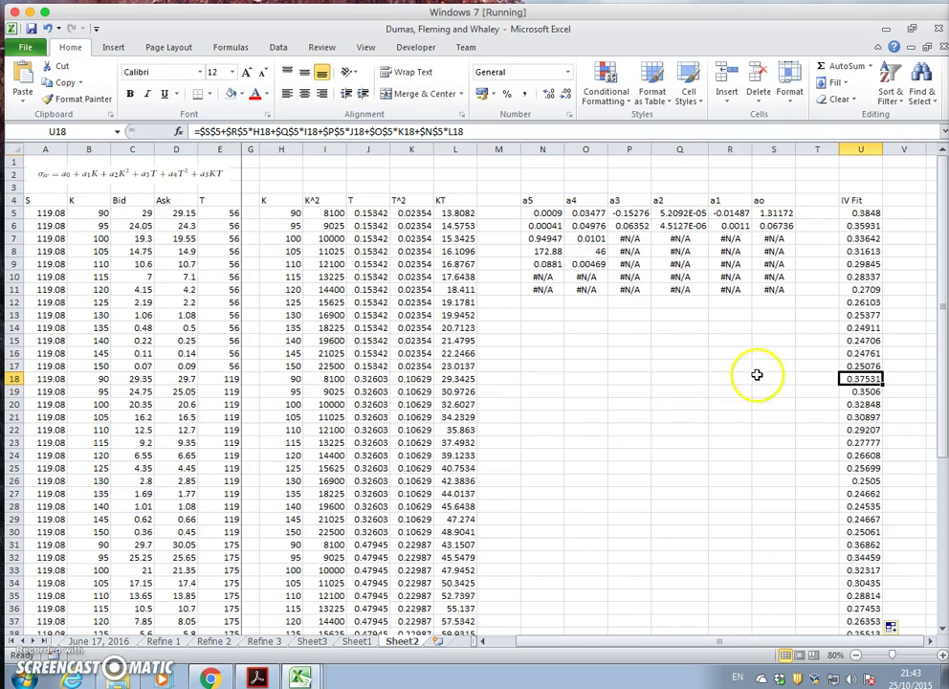
pyautogui.click(758, 376)
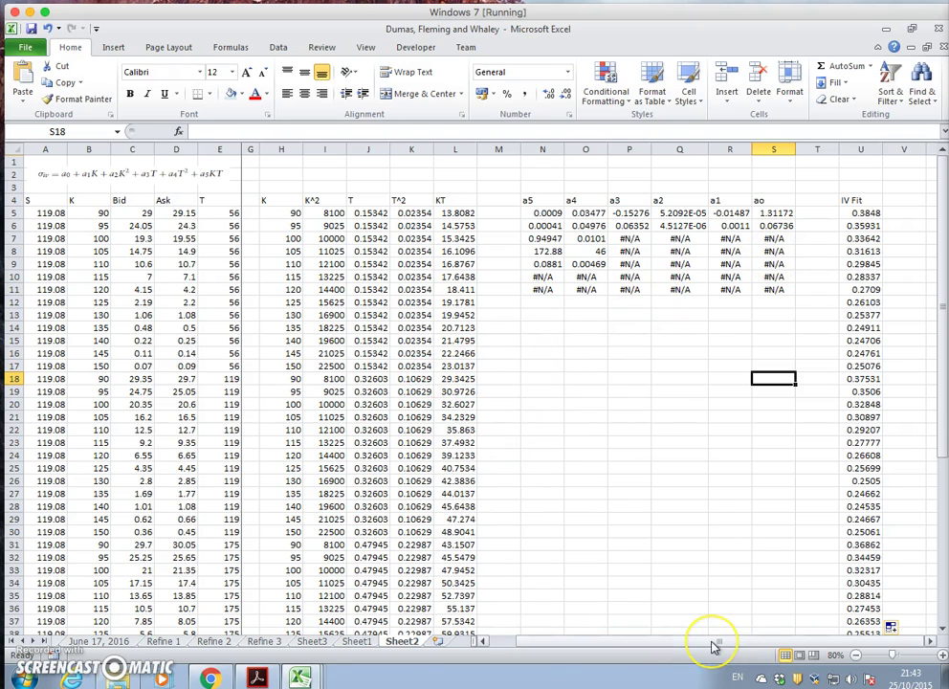
# Shade the 56-day maturity rows light blue in A5:E17 and in the IV Fit cells U5:U17
pyautogui.moveTo(732, 644); pyautogui.dragTo(660, 643)
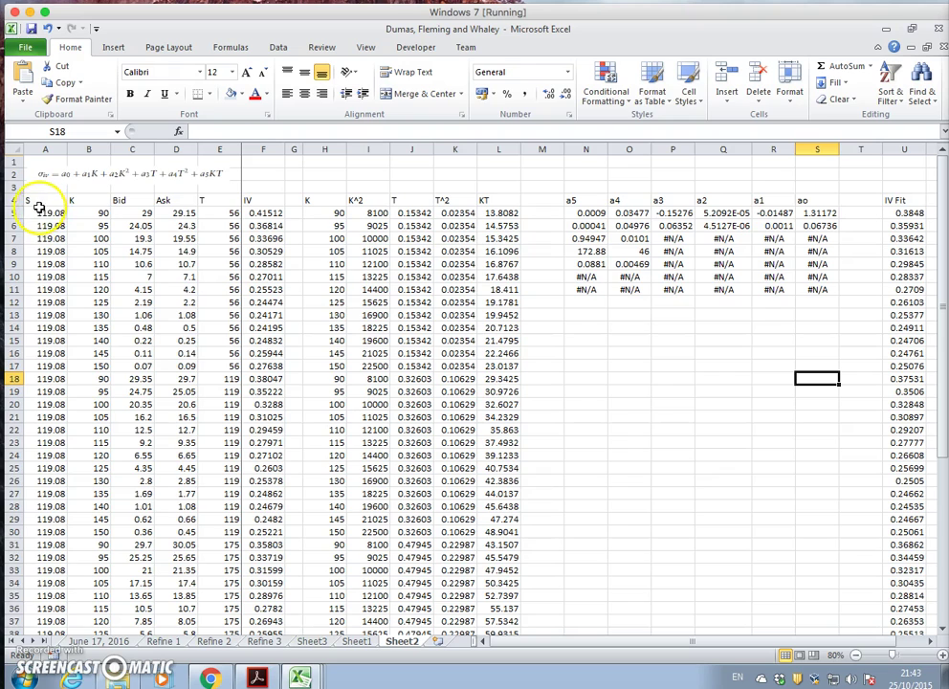
pyautogui.moveTo(34, 212); pyautogui.dragTo(240, 359)
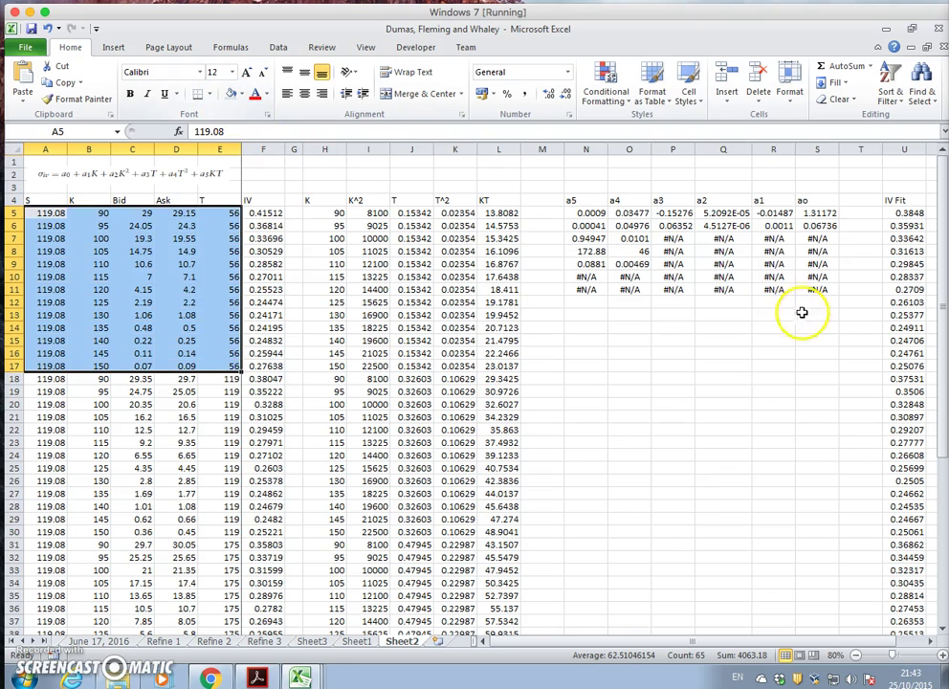
pyautogui.moveTo(903, 213); pyautogui.dragTo(913, 361)
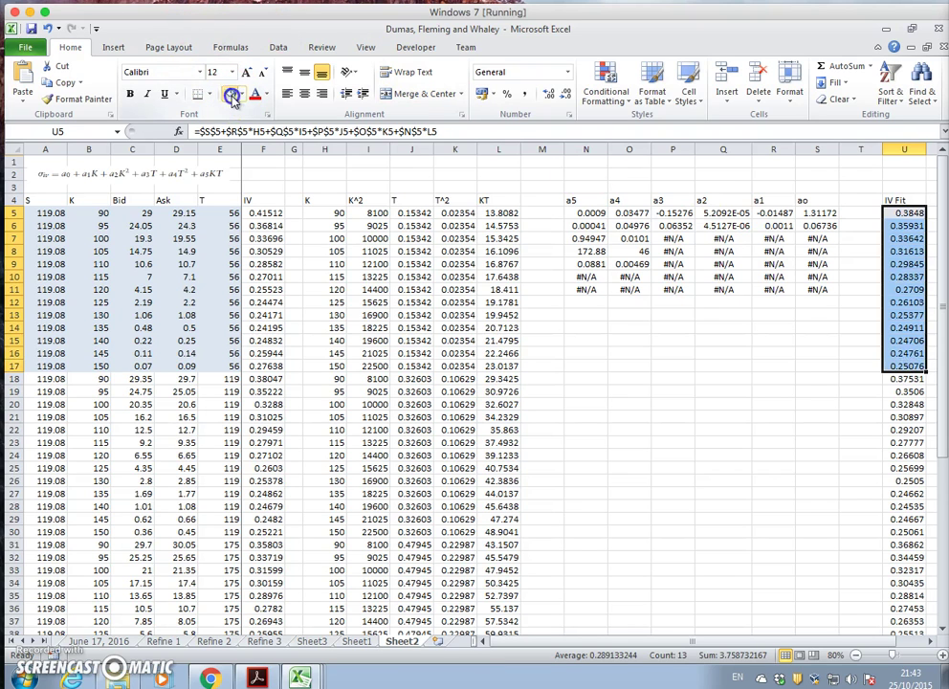
# Shade the 175-day maturity rows light blue in A31:E43 and in the IV Fit cells U31:U43
pyautogui.scroll(-2, 403, 180)
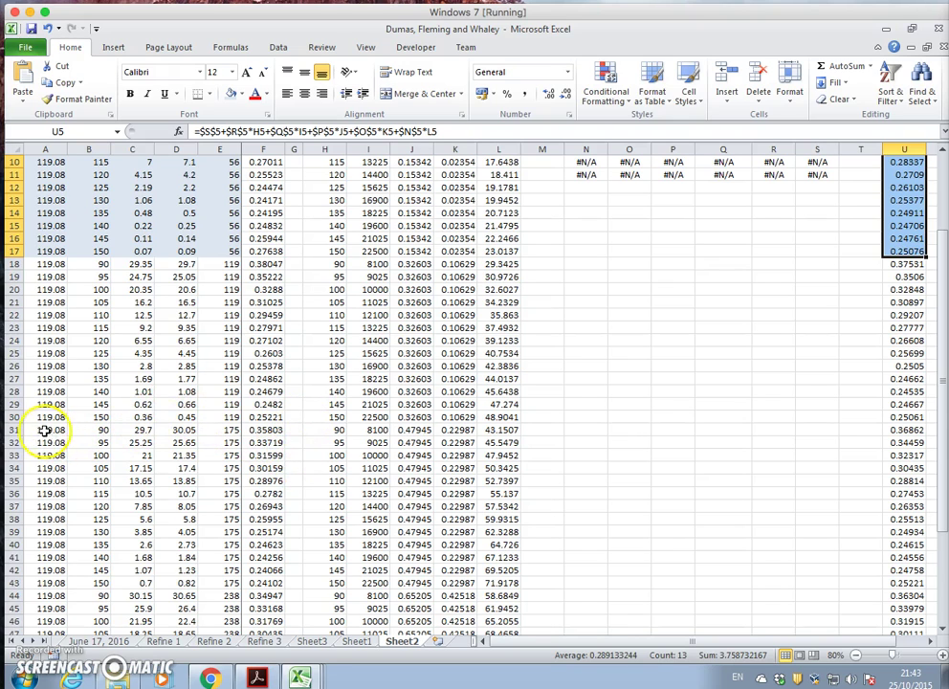
pyautogui.moveTo(44, 431); pyautogui.dragTo(225, 580)
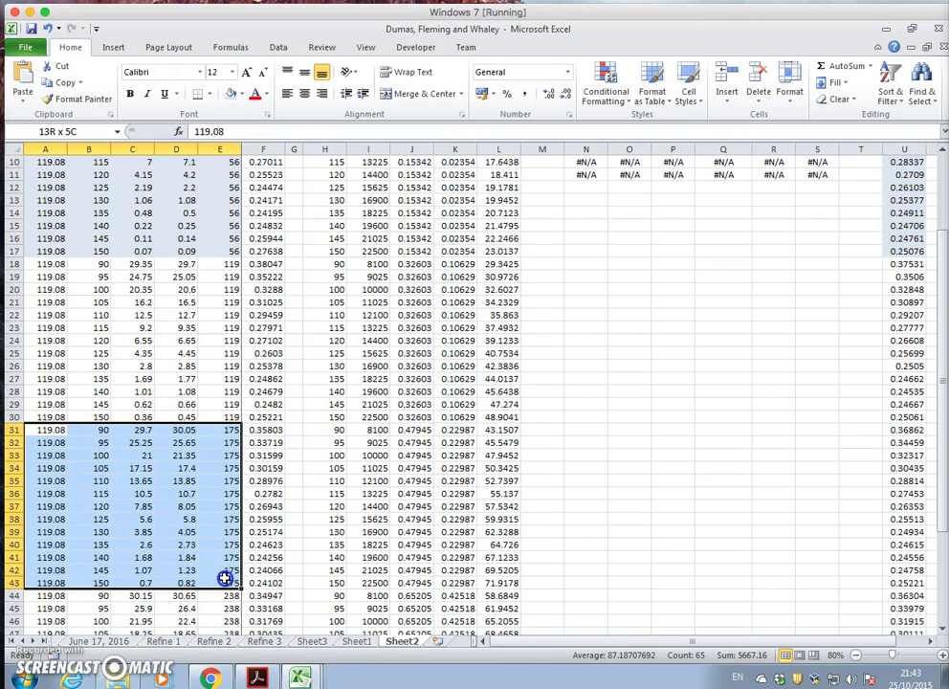
pyautogui.click(230, 96)
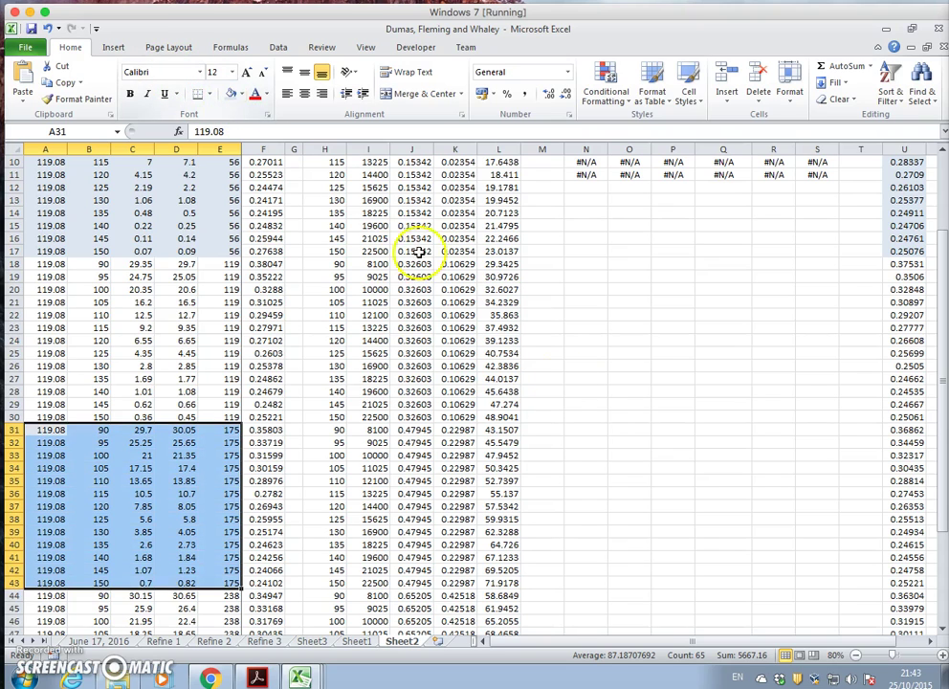
pyautogui.click(909, 430)
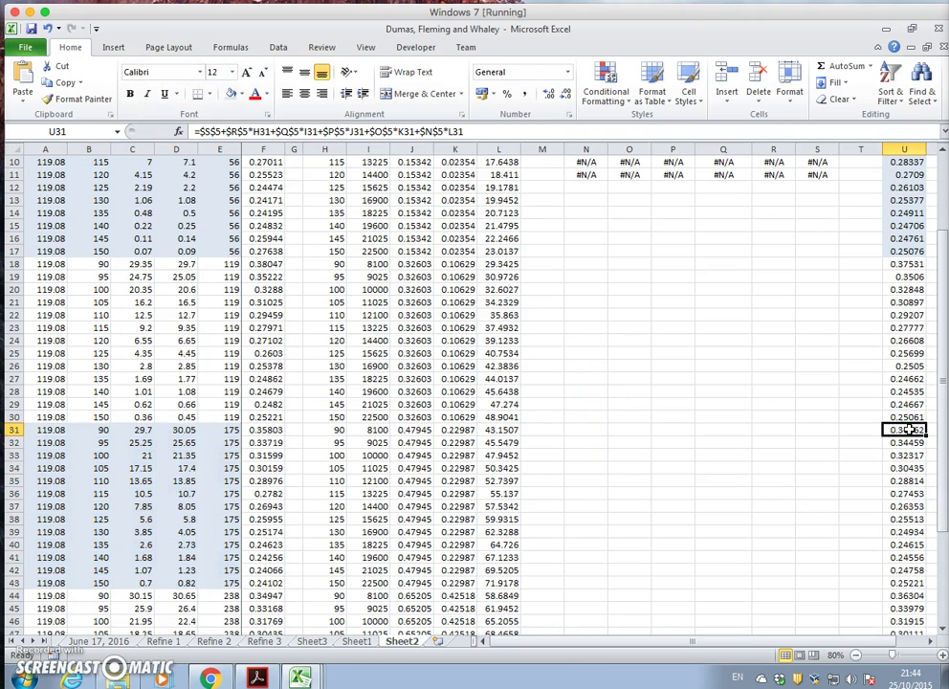
pyautogui.moveTo(909, 431); pyautogui.dragTo(916, 588)
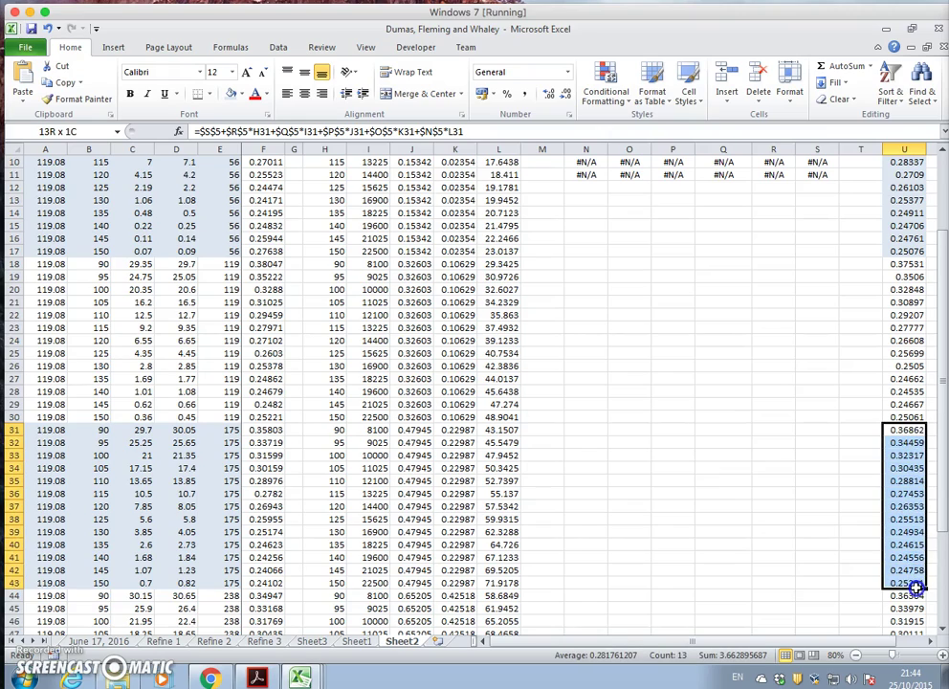
pyautogui.scroll(-3, 271, 158)
pyautogui.scroll(4, 271, 158)
pyautogui.scroll(2, 270, 158)
pyautogui.click(411, 225)
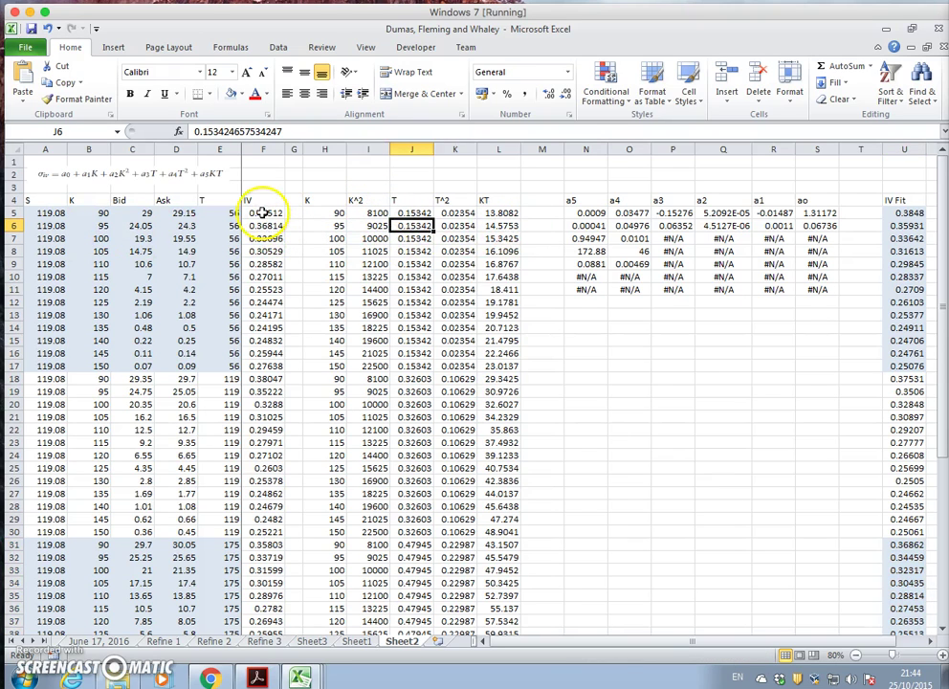
# Insert a scatter chart with smooth lines and remove all of its automatically added data series
pyautogui.click(257, 365)
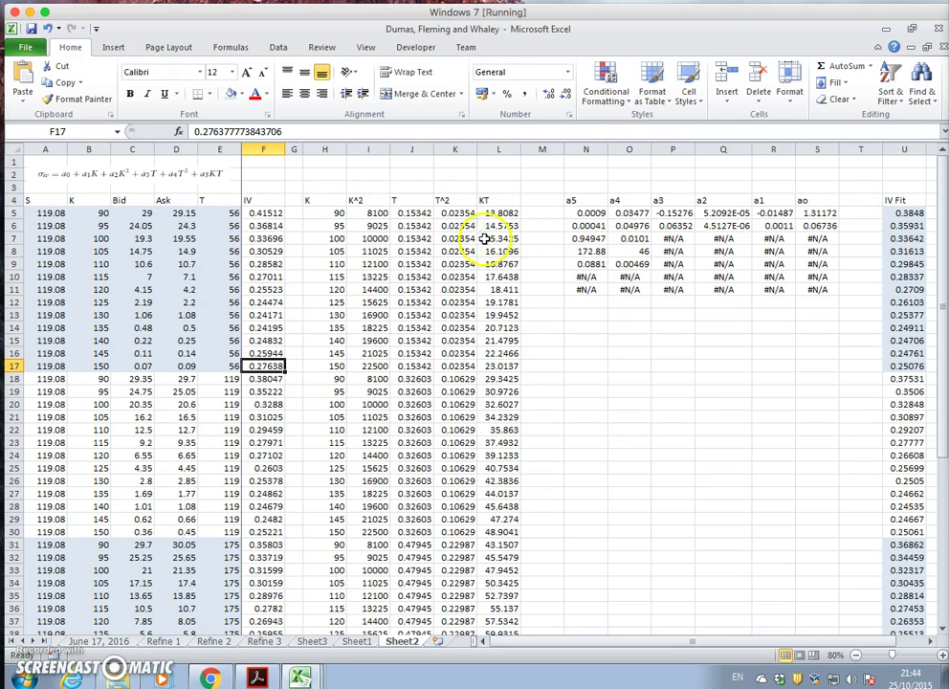
pyautogui.click(117, 49)
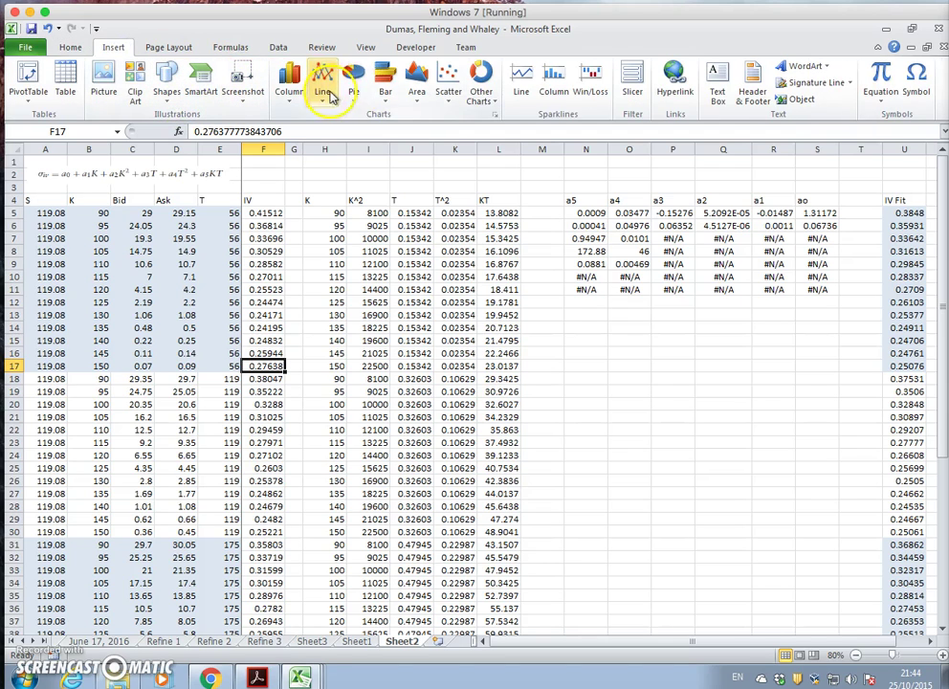
pyautogui.click(446, 84)
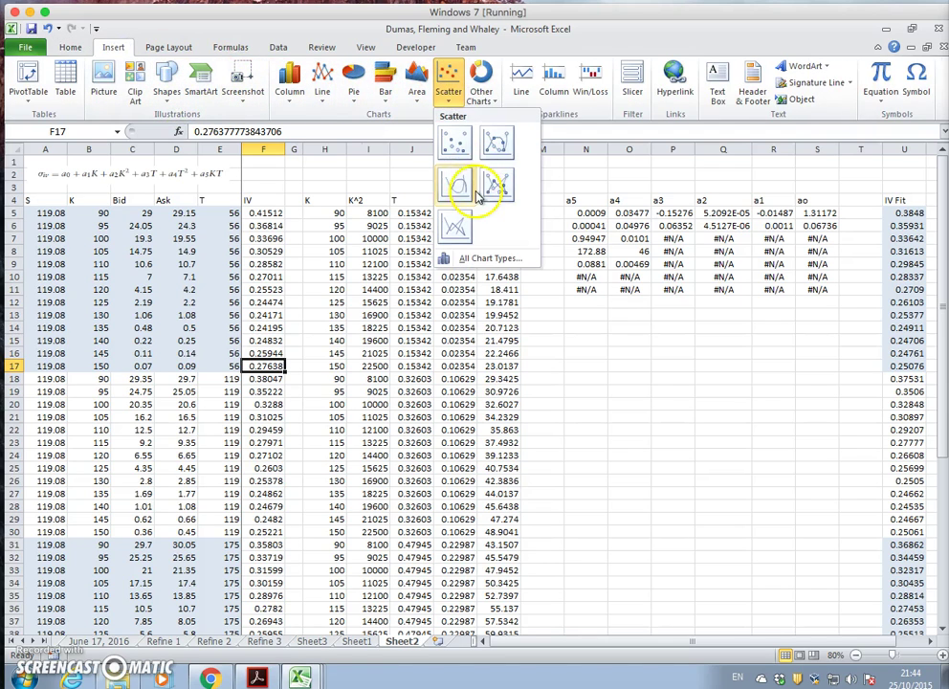
pyautogui.click(488, 186)
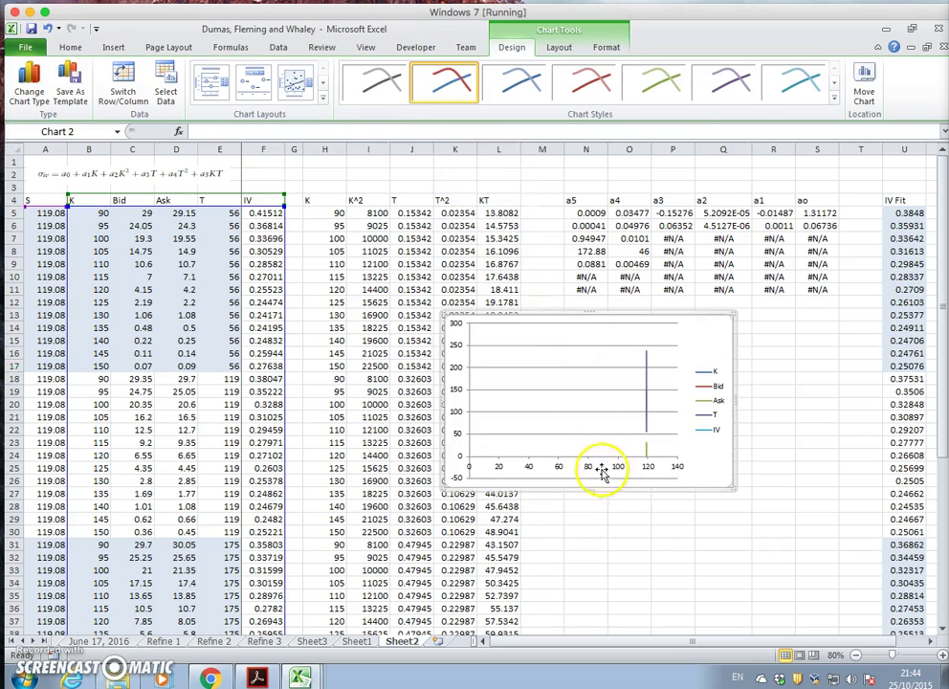
pyautogui.rightClick(589, 434)
pyautogui.click(627, 497)
pyautogui.click(506, 196)
pyautogui.click(506, 195)
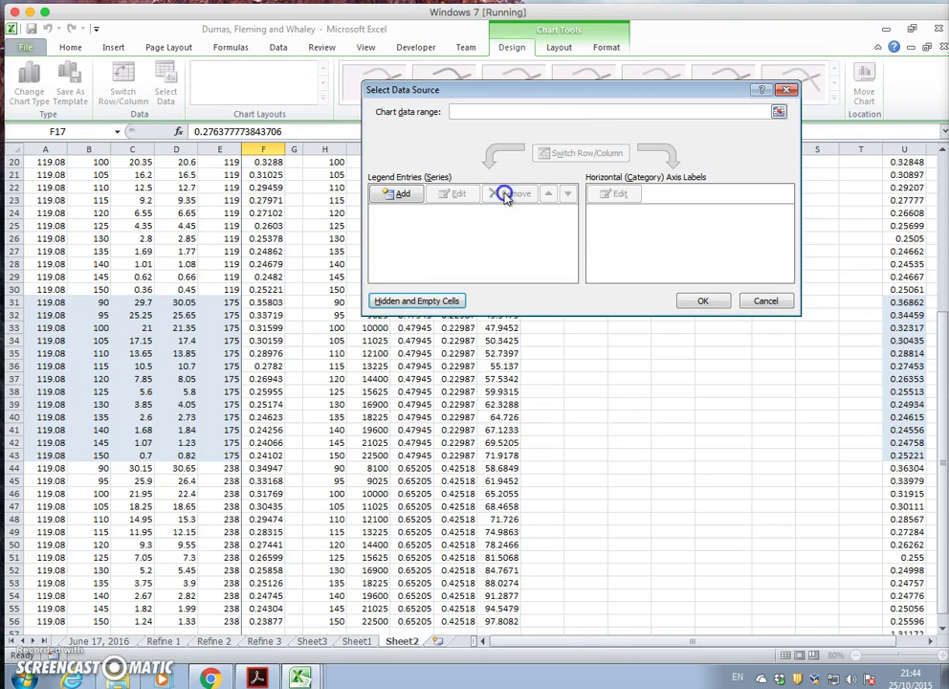
# Add a chart series named IV with X values B5:B17 and Y values F5:F17
pyautogui.click(402, 194)
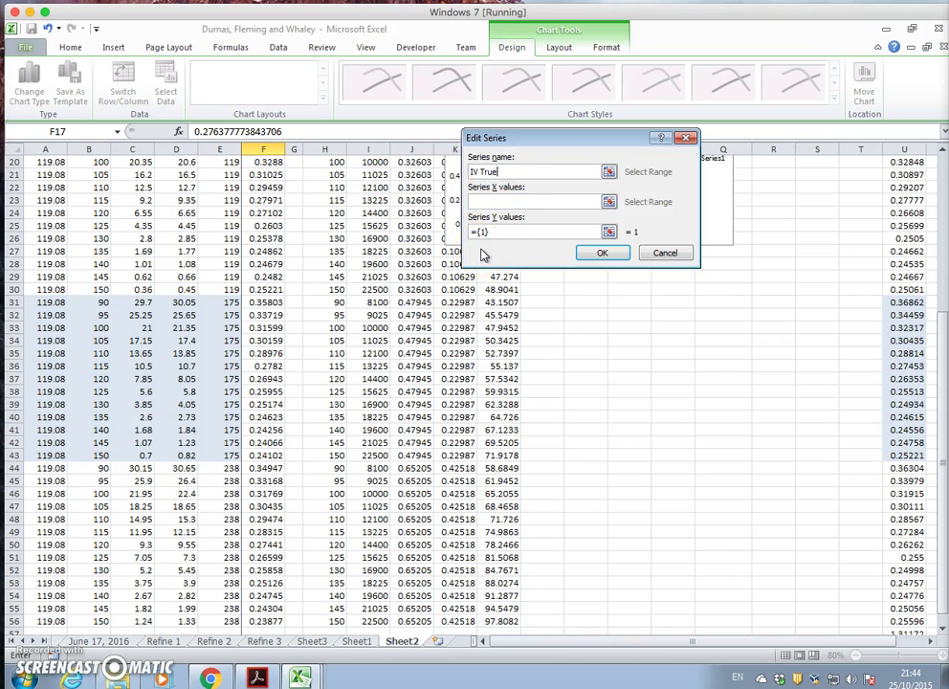
pyautogui.click(498, 201)
pyautogui.scroll(2, 184, 241)
pyautogui.scroll(5, 185, 241)
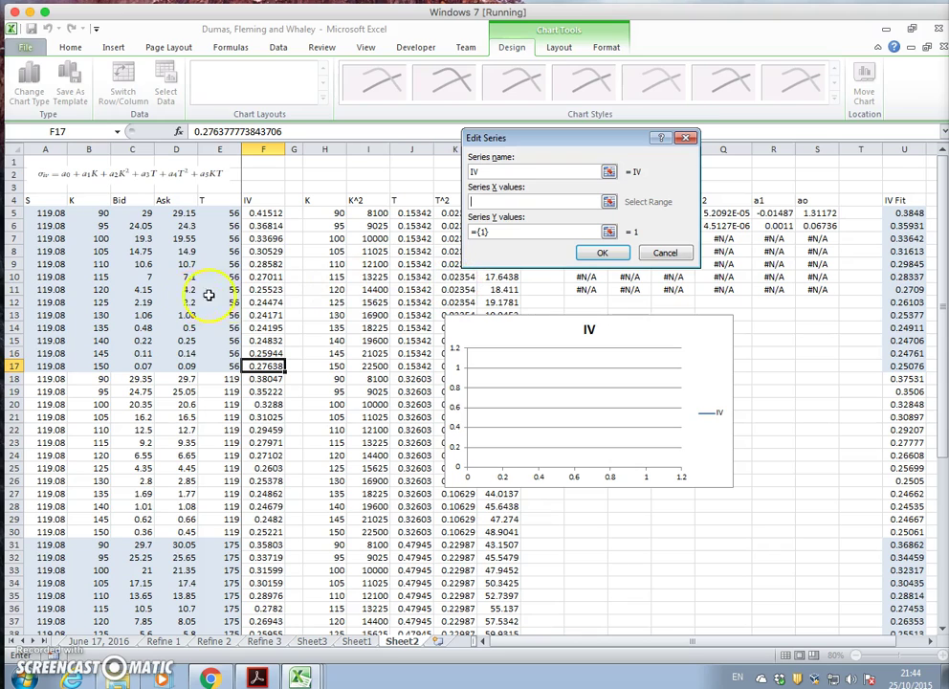
pyautogui.moveTo(88, 215); pyautogui.dragTo(98, 361)
pyautogui.click(491, 233)
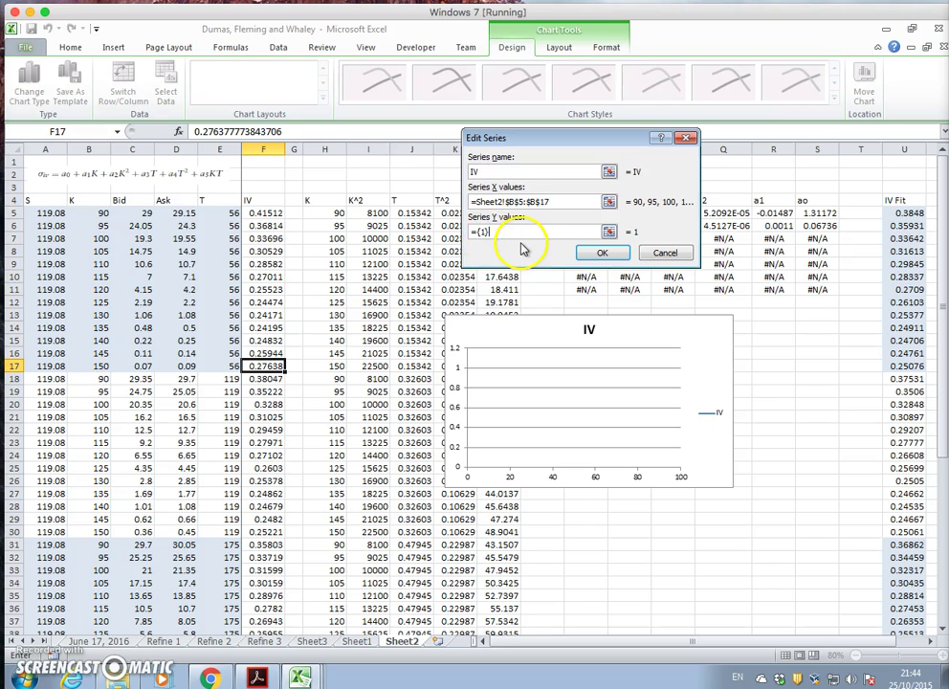
pyautogui.moveTo(271, 213); pyautogui.dragTo(268, 364)
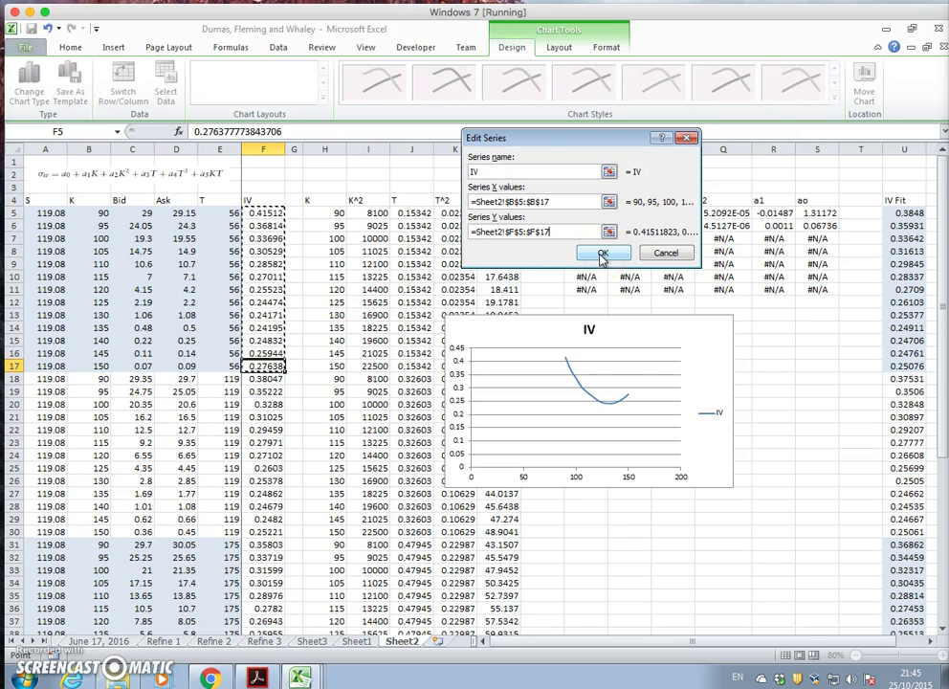
pyautogui.click(601, 254)
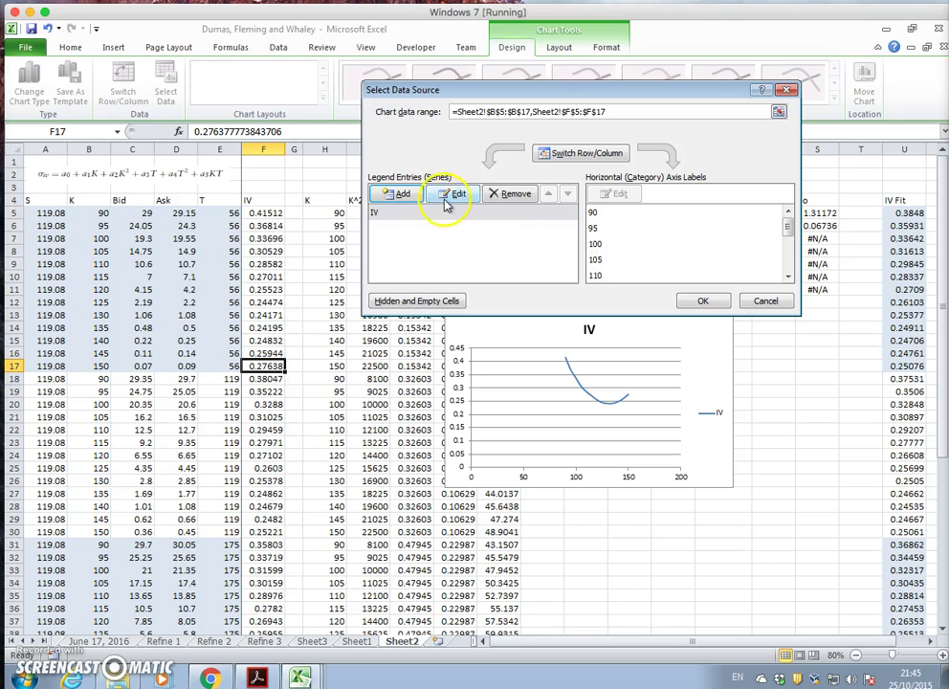
# Add a second chart series named IV Fit with X values B5:B17 and Y values U5:U17, and apply the data source
pyautogui.click(398, 193)
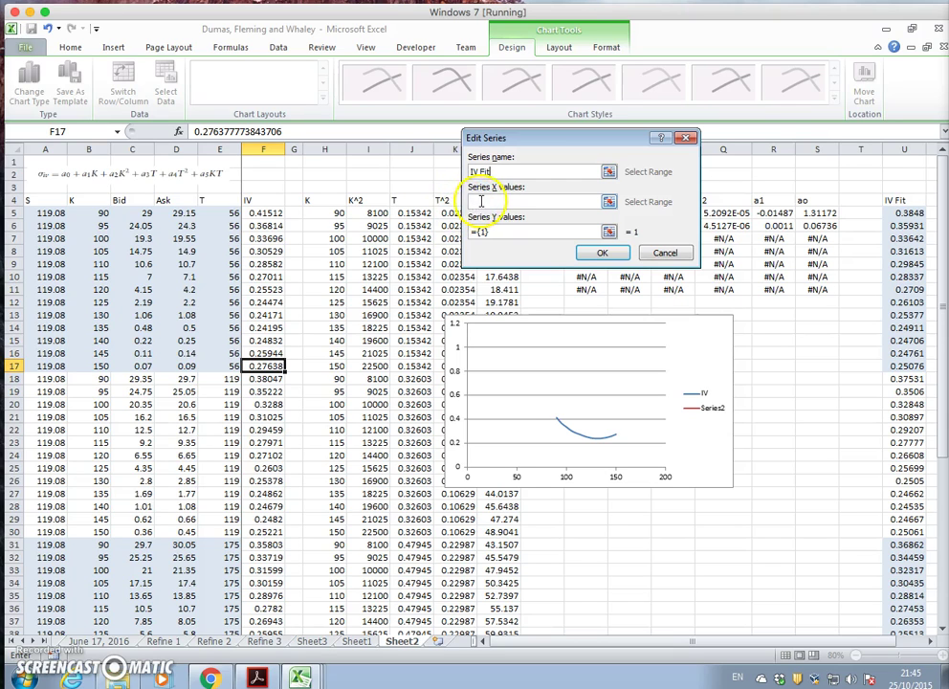
pyautogui.click(522, 201)
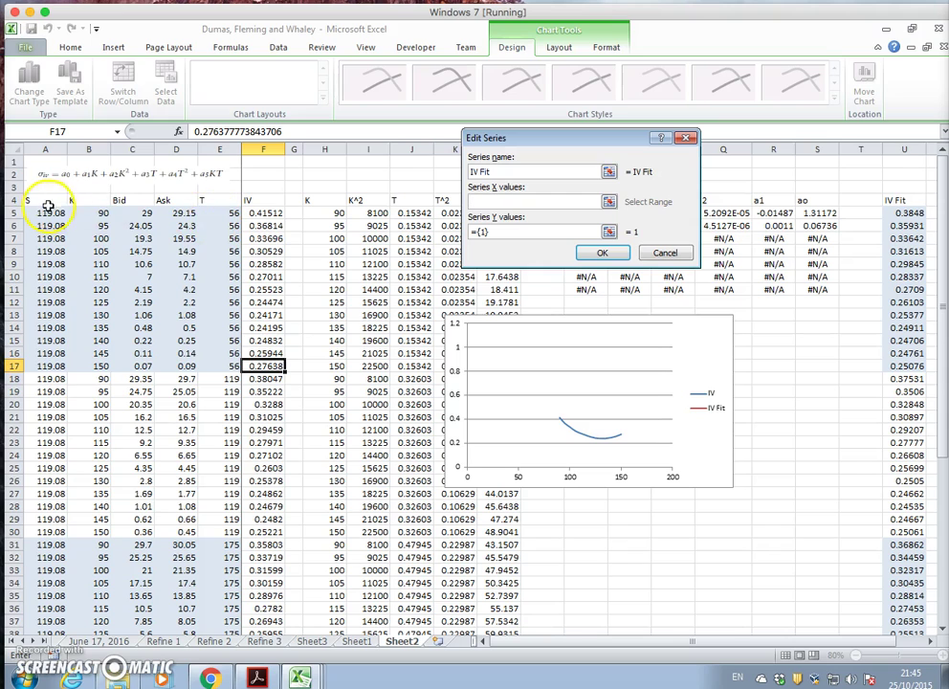
pyautogui.moveTo(92, 212); pyautogui.dragTo(96, 360)
pyautogui.click(527, 230)
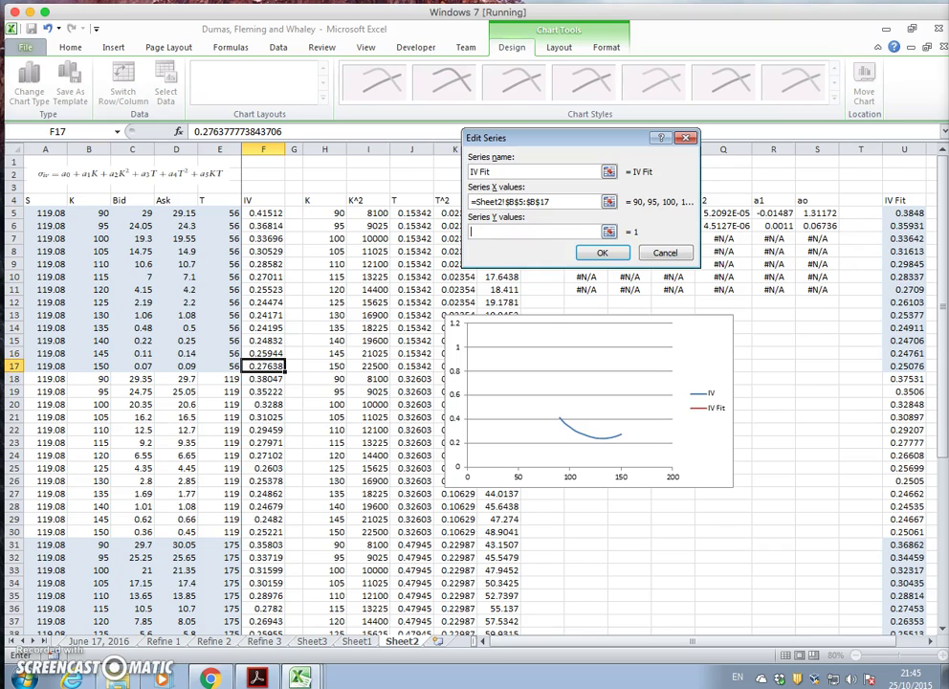
pyautogui.moveTo(903, 214); pyautogui.dragTo(903, 366)
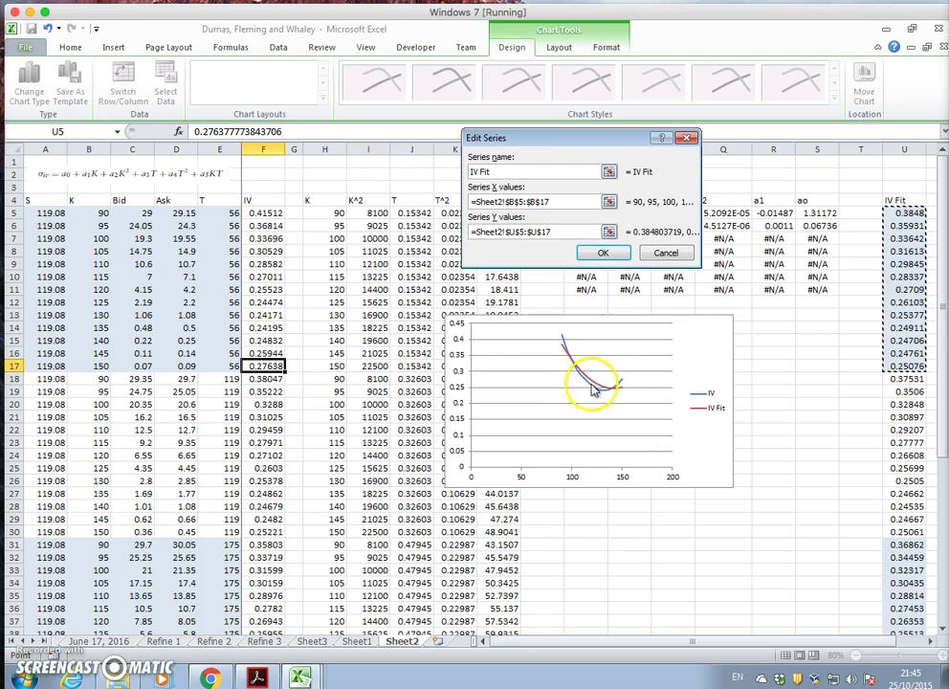
pyautogui.click(603, 252)
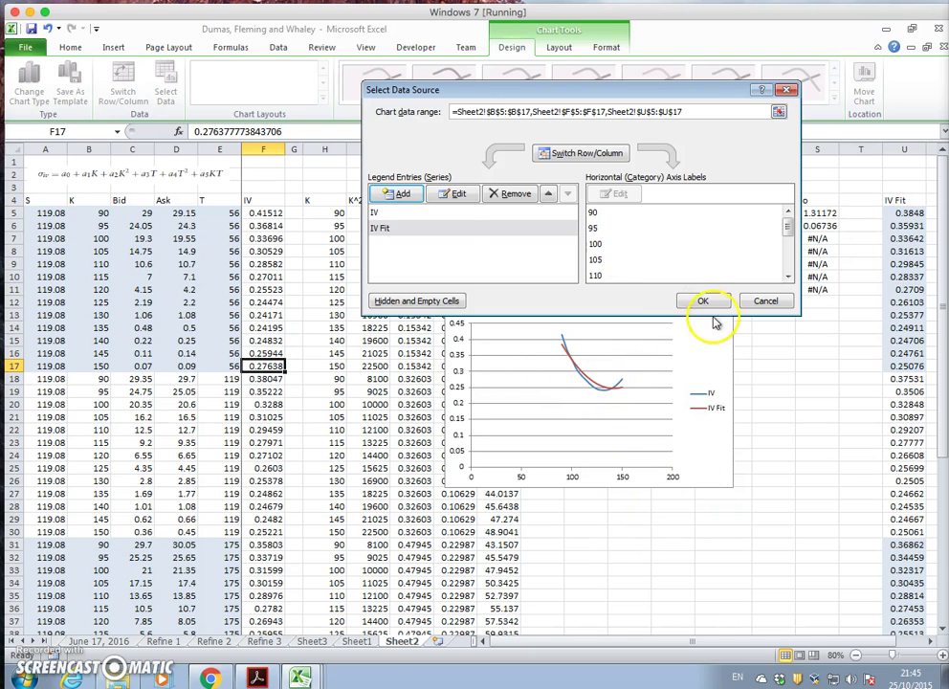
pyautogui.click(700, 302)
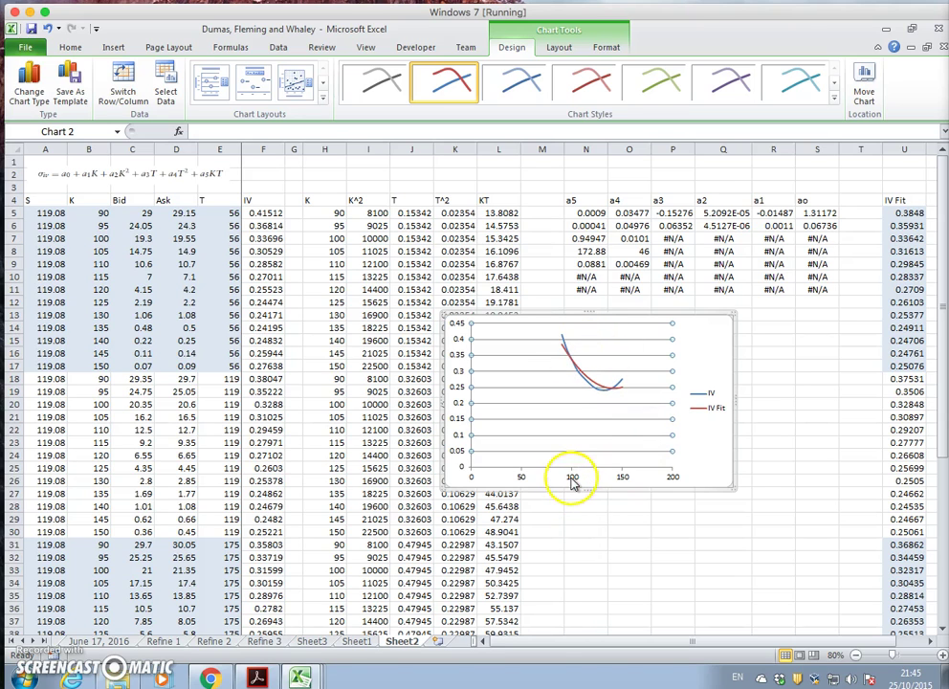
# Fix the chart's horizontal axis to a minimum of 80 and a maximum of 160
pyautogui.rightClick(571, 478)
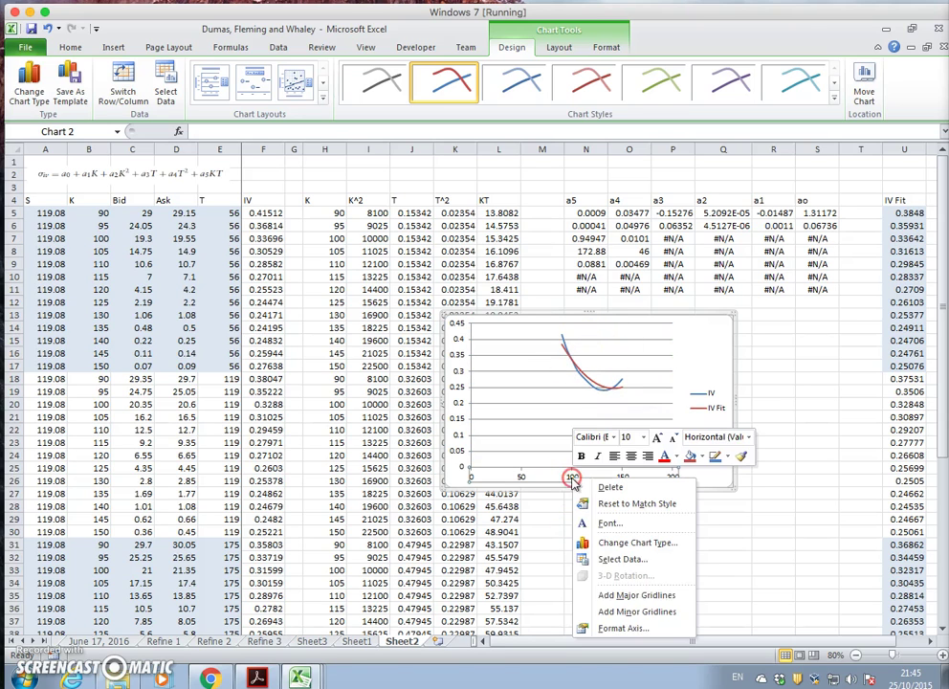
pyautogui.click(621, 630)
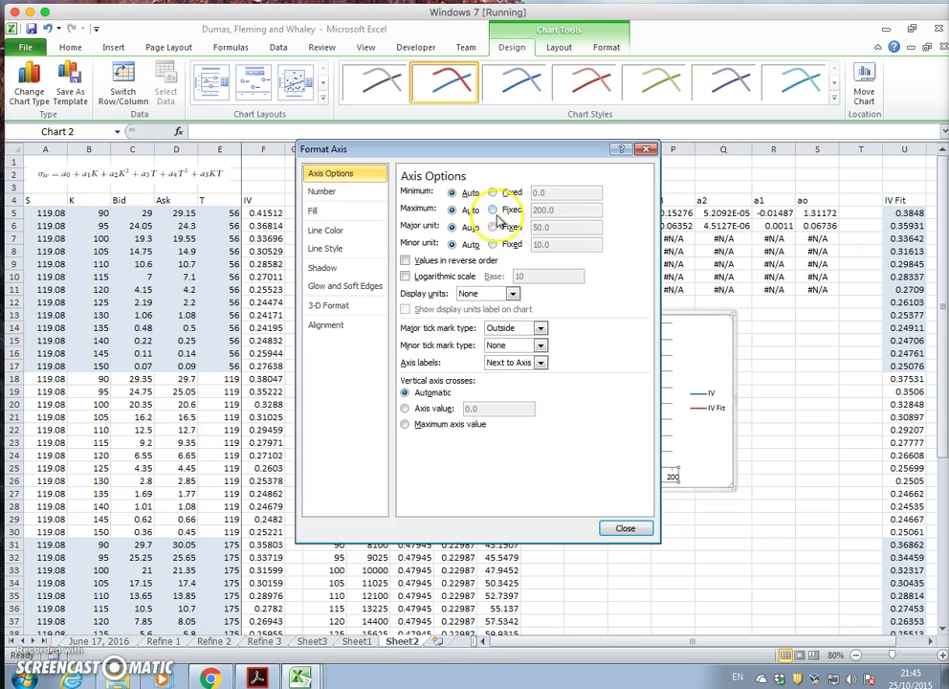
pyautogui.click(493, 192)
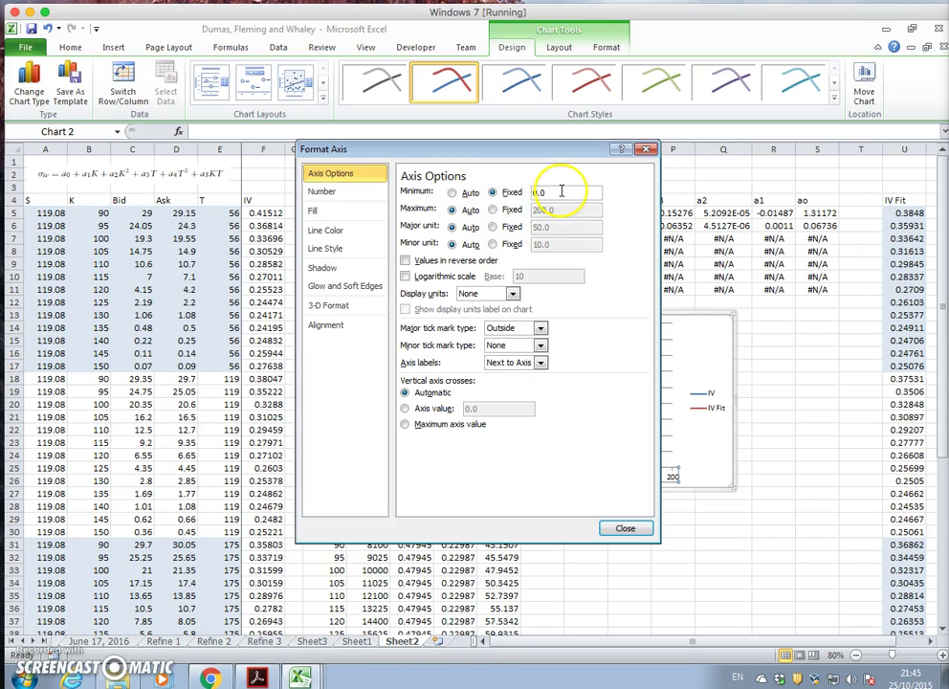
pyautogui.moveTo(533, 153); pyautogui.dragTo(640, 161)
pyautogui.doubleClick(706, 204)
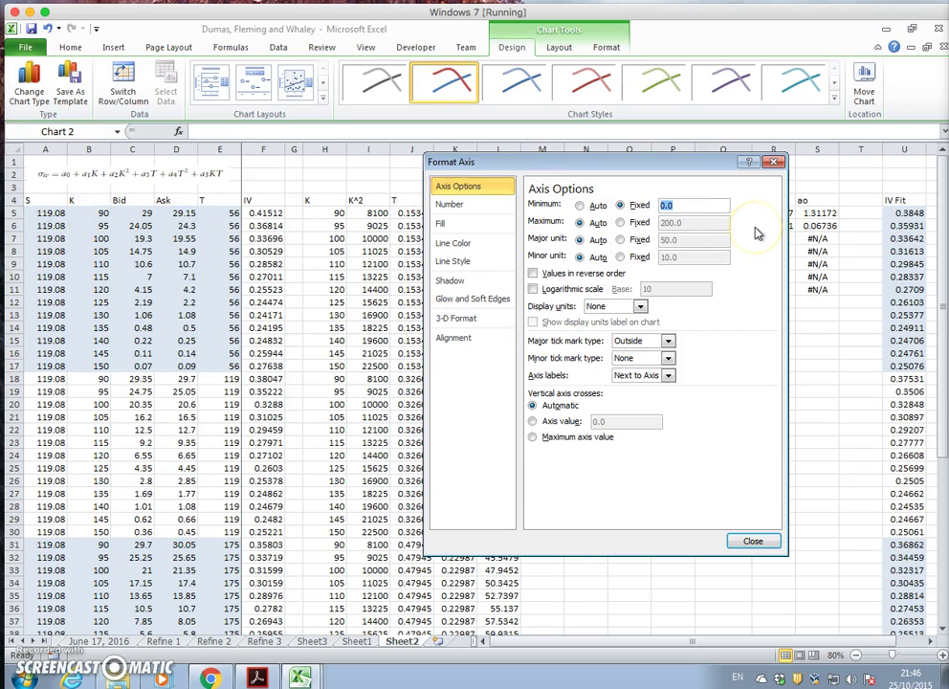
pyautogui.write('80')
pyautogui.click(621, 222)
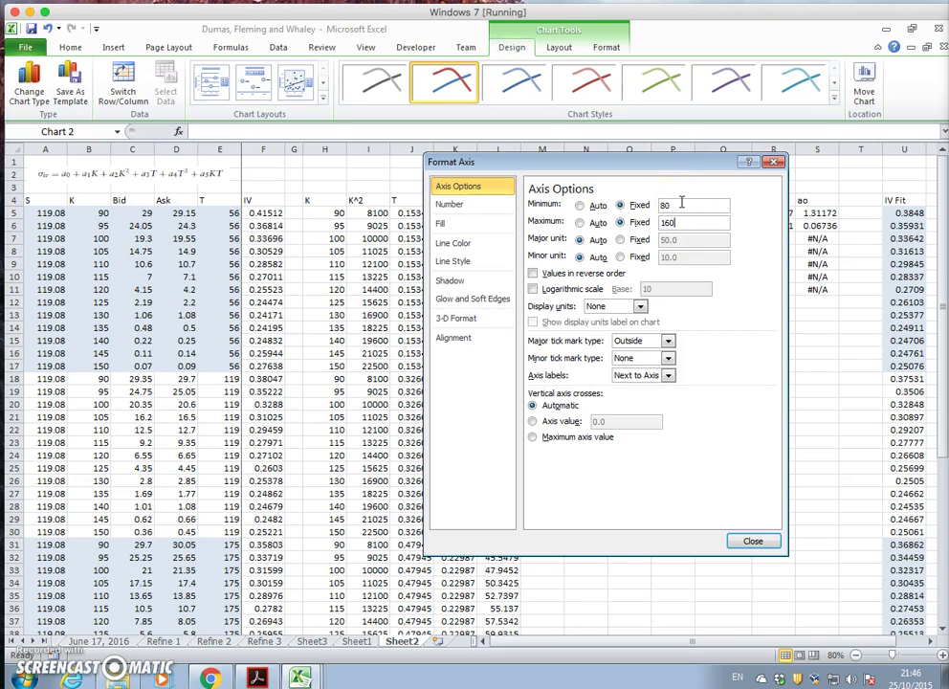
pyautogui.click(752, 541)
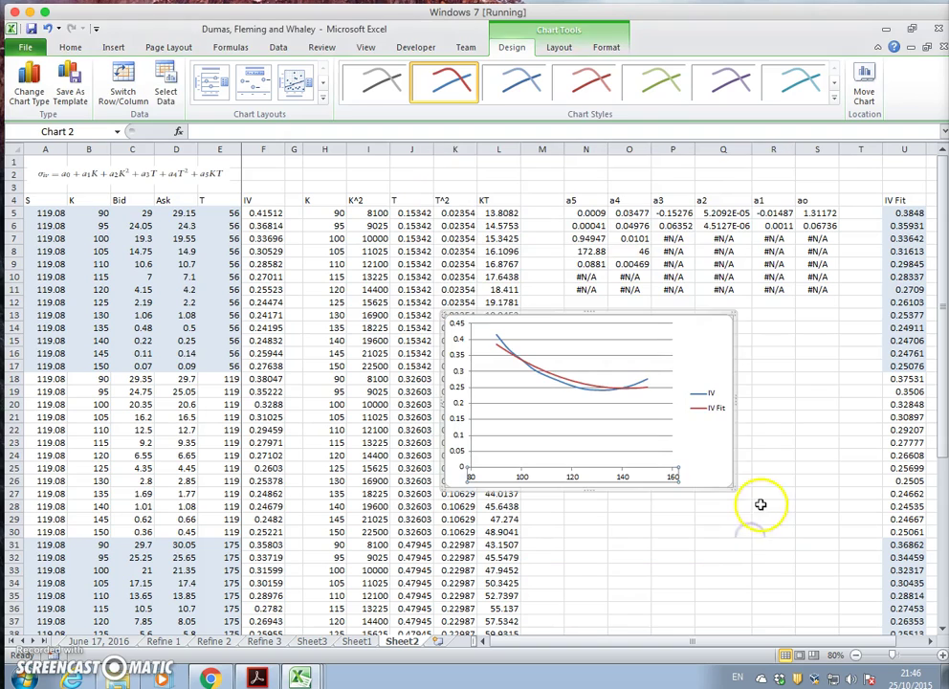
pyautogui.click(766, 503)
# Move the chart up to about row 3 and rename its IV series IV 56 Days
pyautogui.click(684, 322)
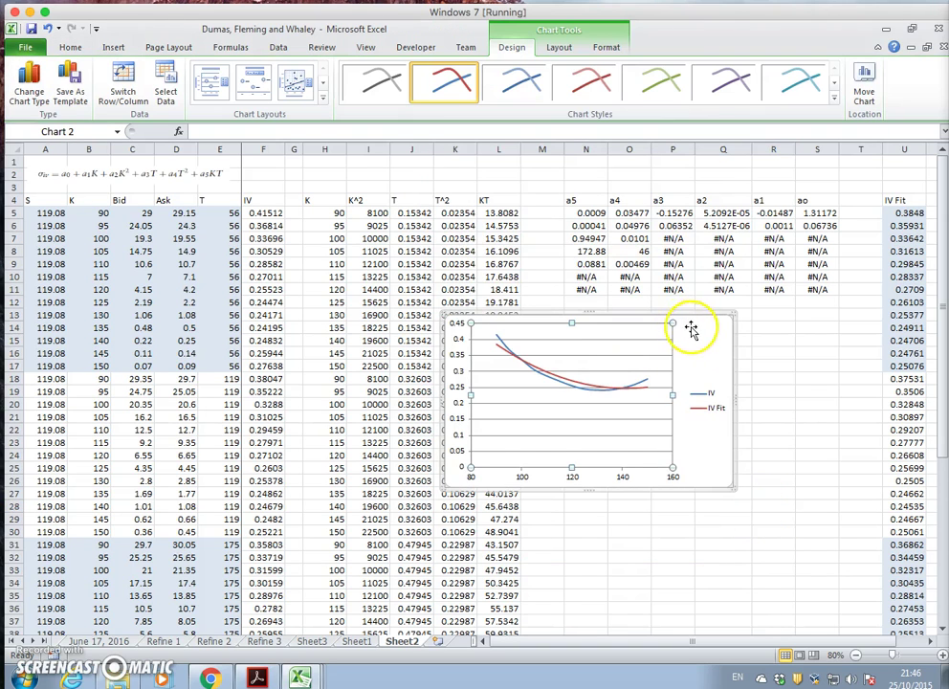
pyautogui.moveTo(691, 328); pyautogui.dragTo(623, 198)
pyautogui.rightClick(628, 272)
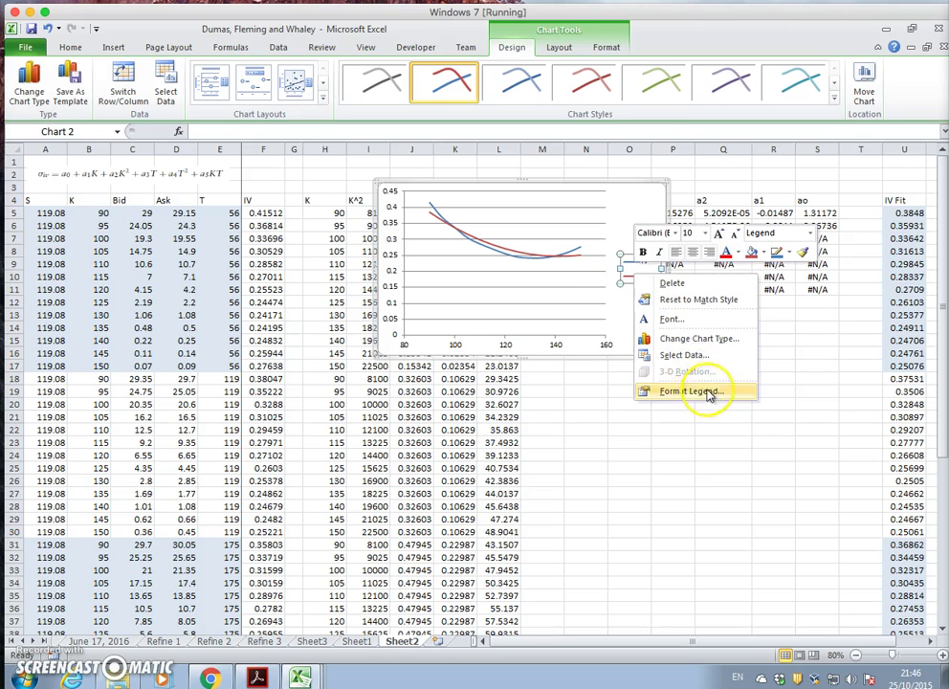
pyautogui.click(685, 357)
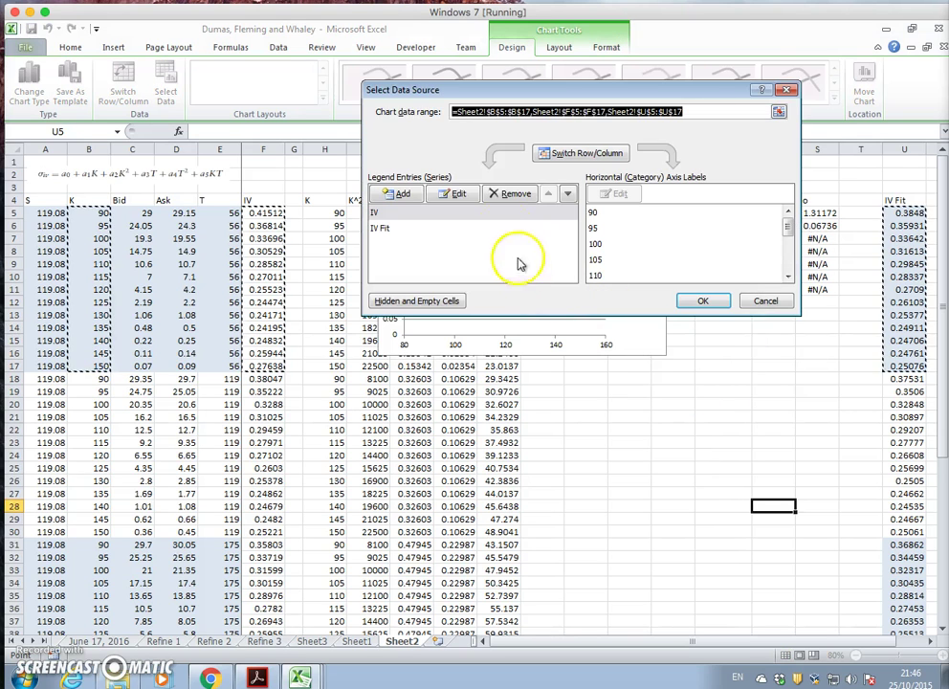
pyautogui.click(457, 189)
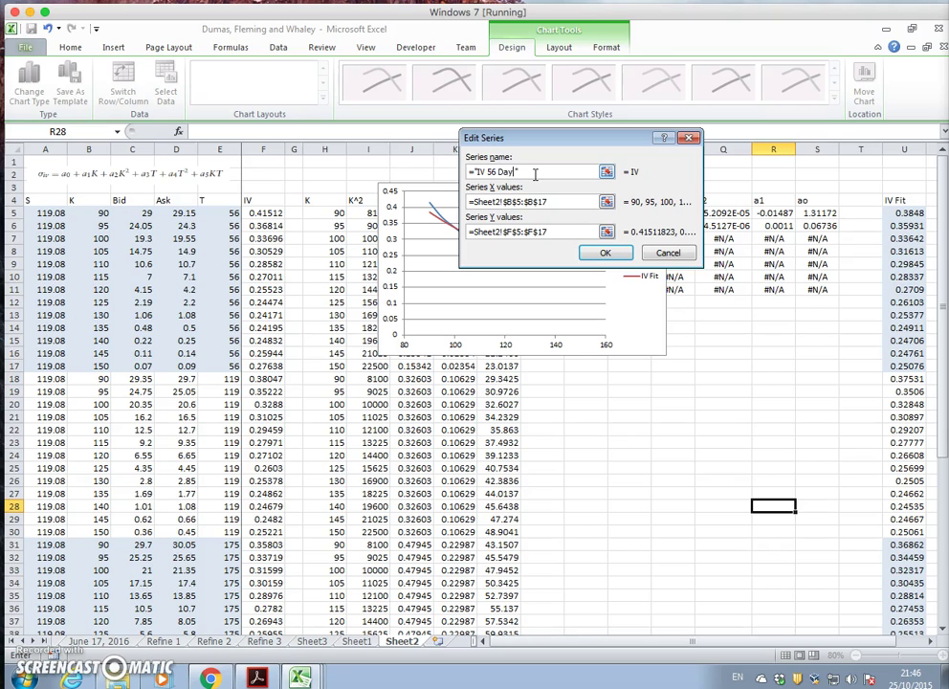
pyautogui.click(599, 254)
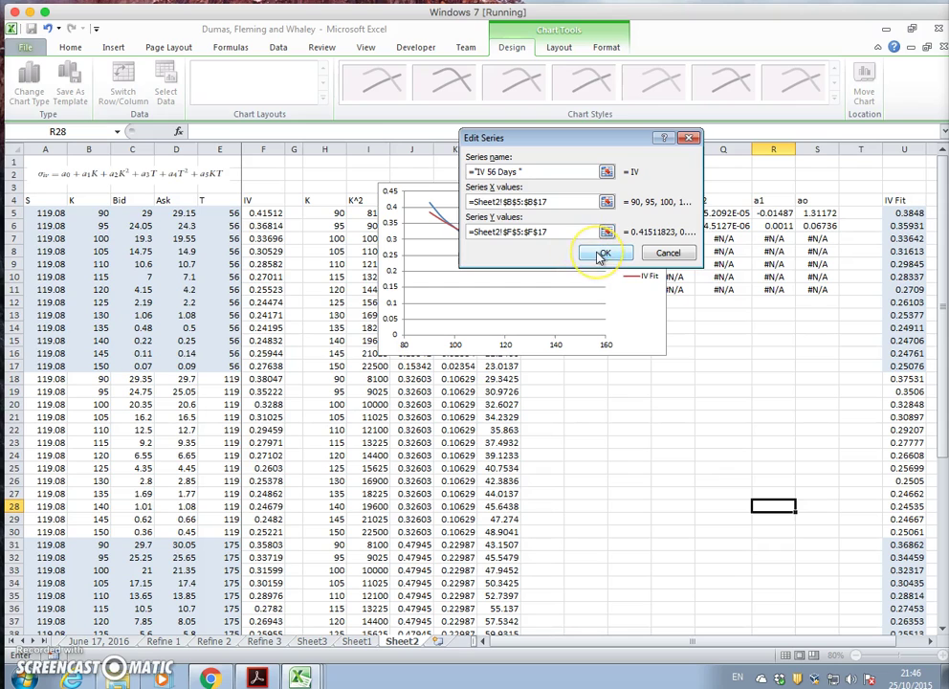
pyautogui.click(693, 300)
pyautogui.click(735, 327)
pyautogui.click(674, 400)
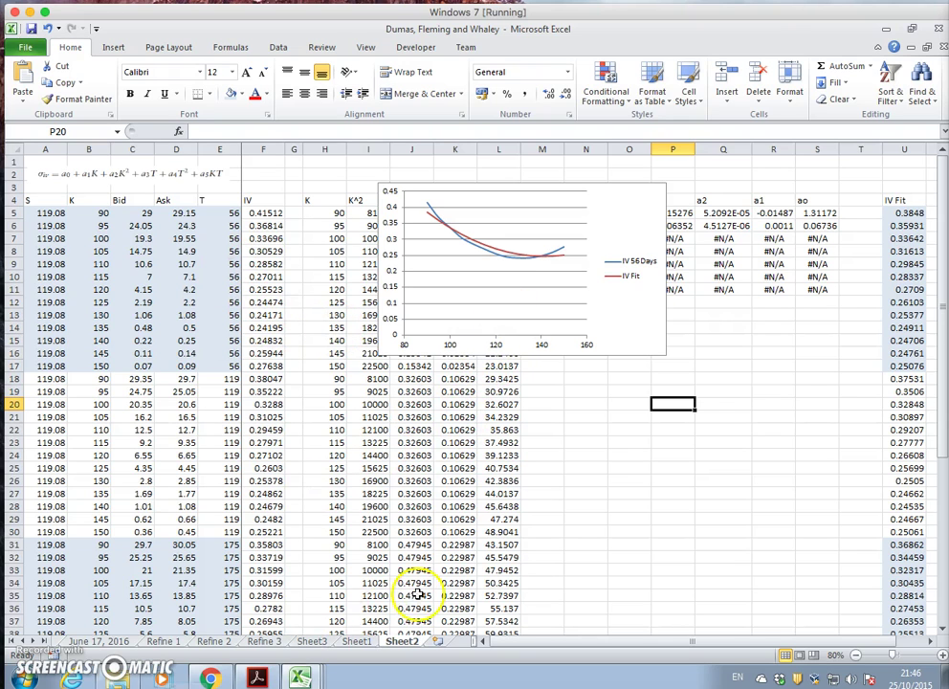
pyautogui.click(673, 493)
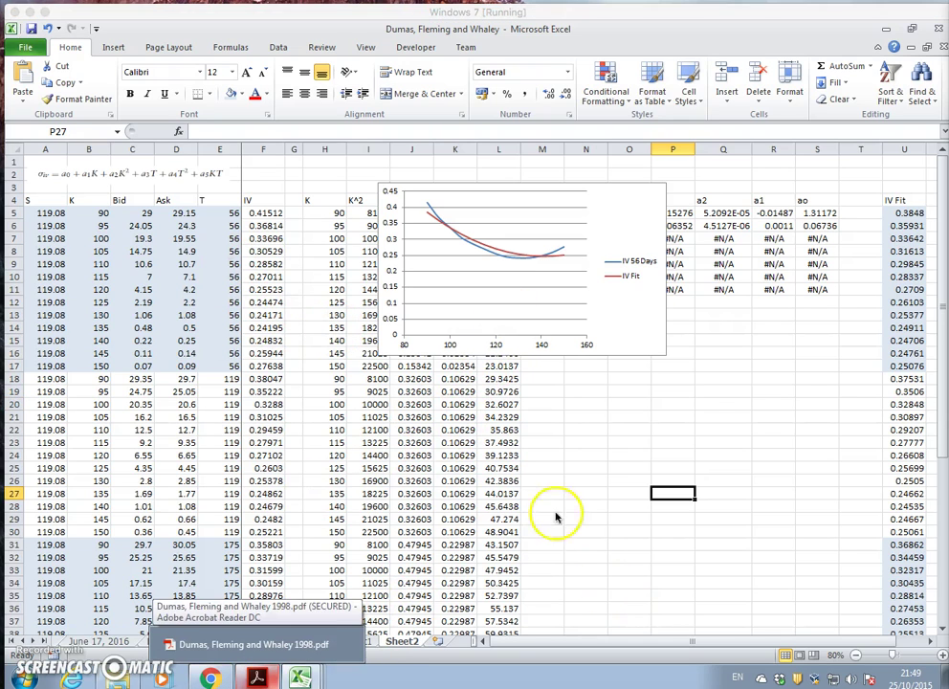
# Place the chart's legend at the bottom and move the chart below the LINEST coefficient table, to about rows 14 to 28
pyautogui.click(632, 198)
pyautogui.rightClick(628, 262)
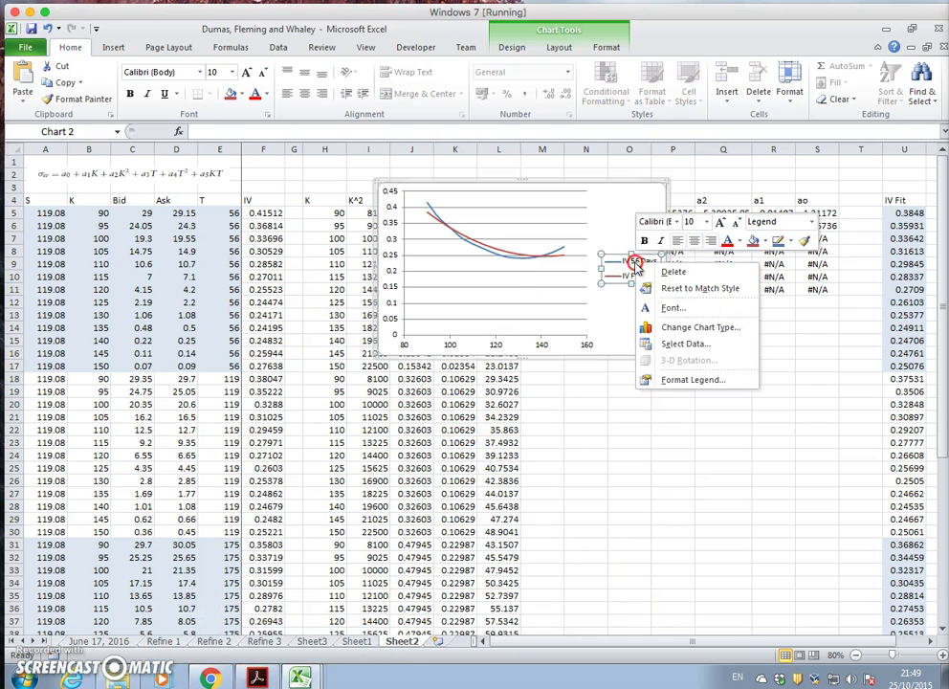
pyautogui.click(675, 380)
pyautogui.click(554, 235)
pyautogui.click(753, 540)
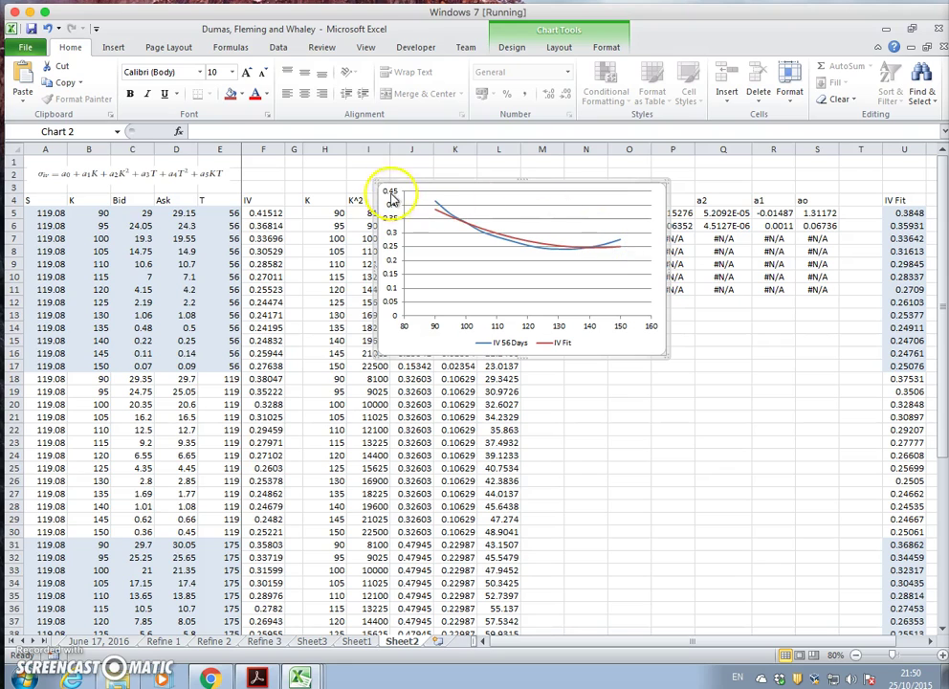
pyautogui.moveTo(395, 184); pyautogui.dragTo(573, 337)
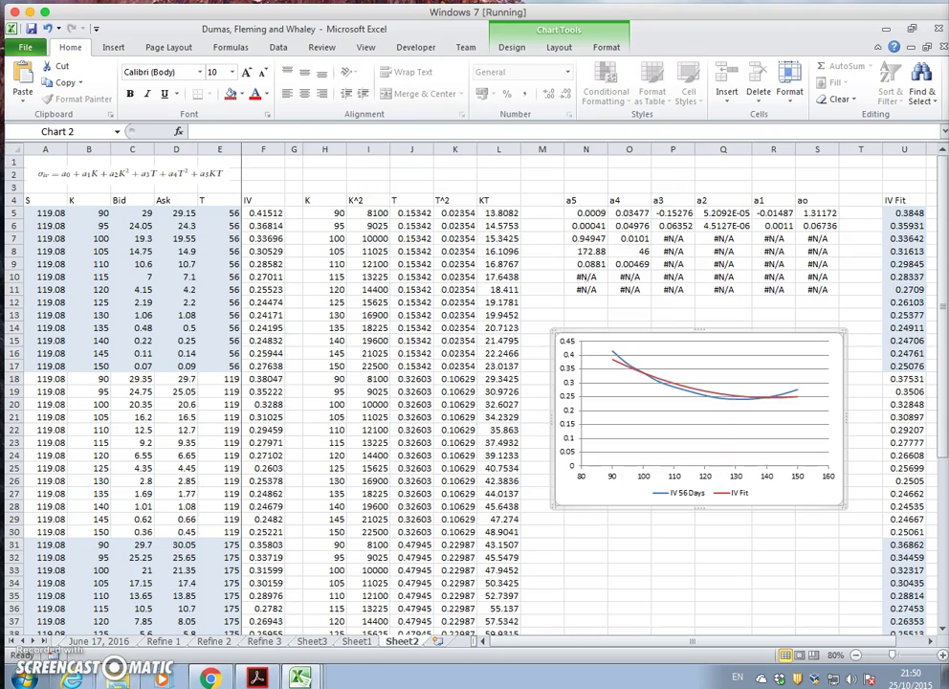